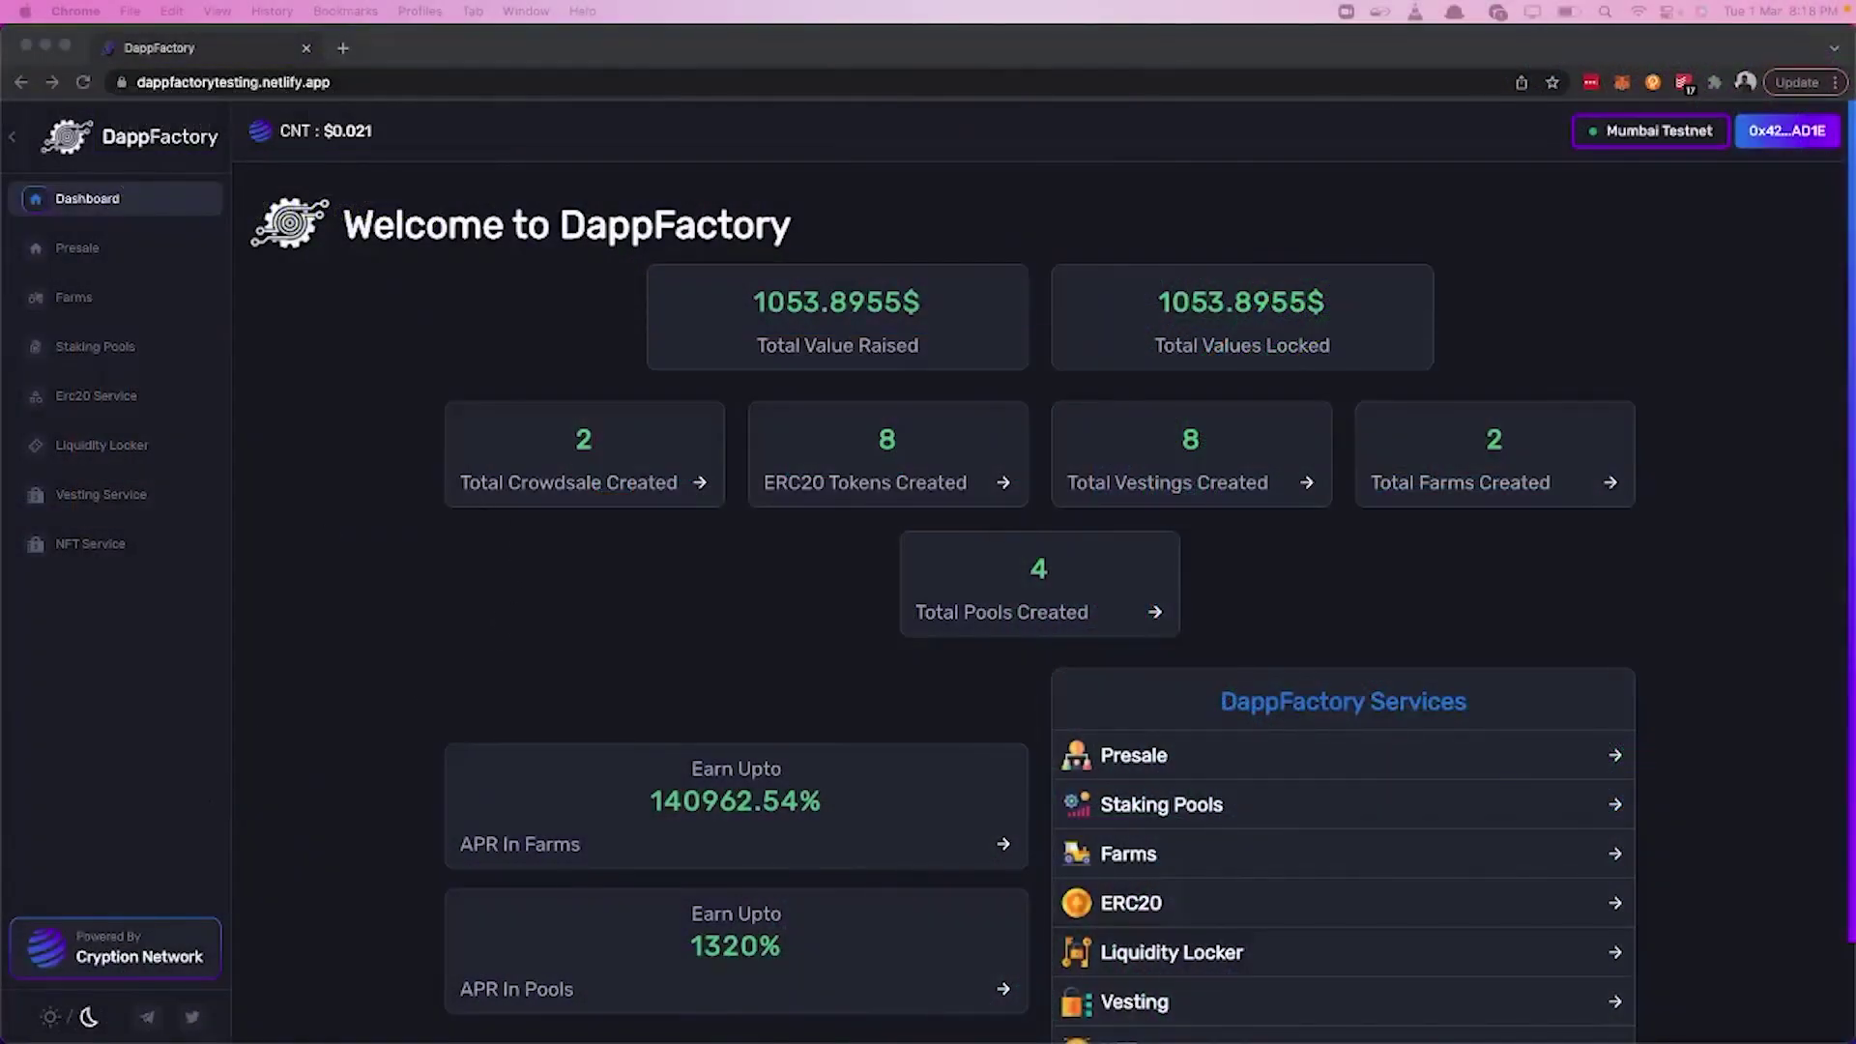
- Open a new browser tab next to the DappFactory dashboard for QuickSwap and Polygonscan pages
click(343, 48)
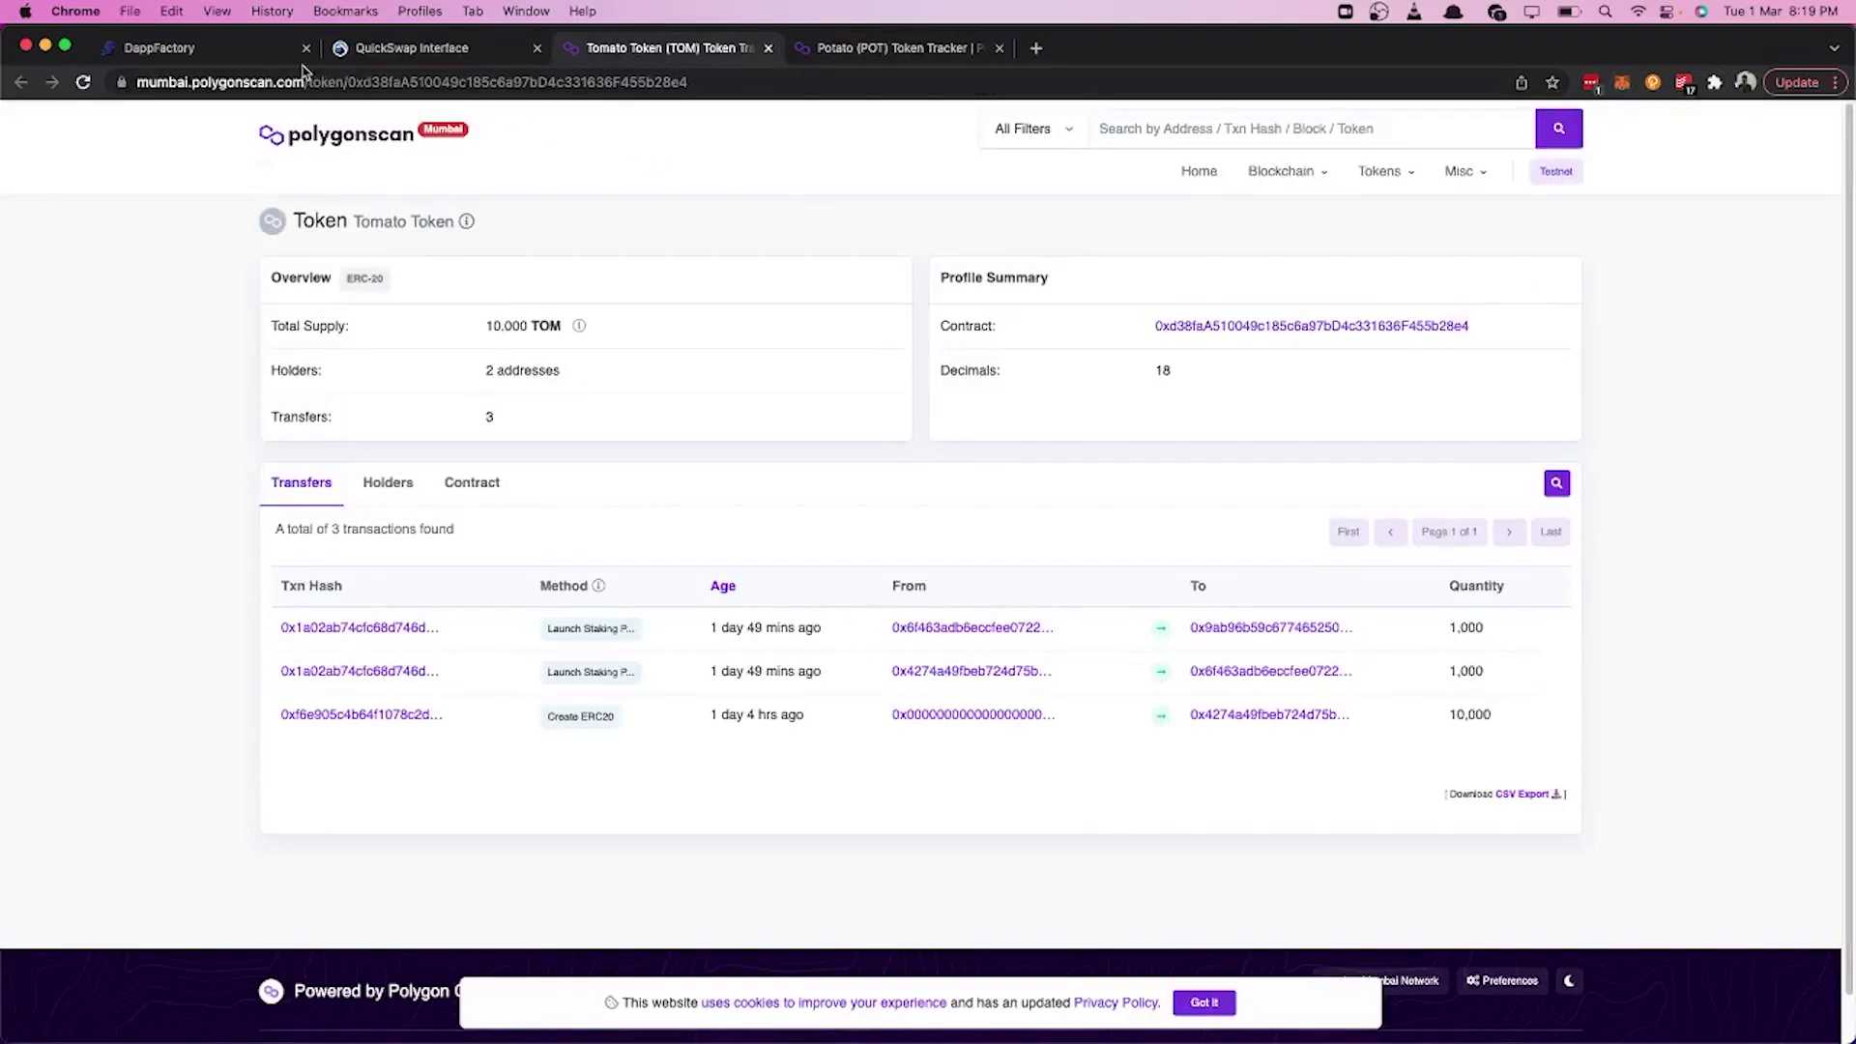
- Import Tomato Token (TOM) by contract address as QuickSwap's first liquidity token
click(367, 48)
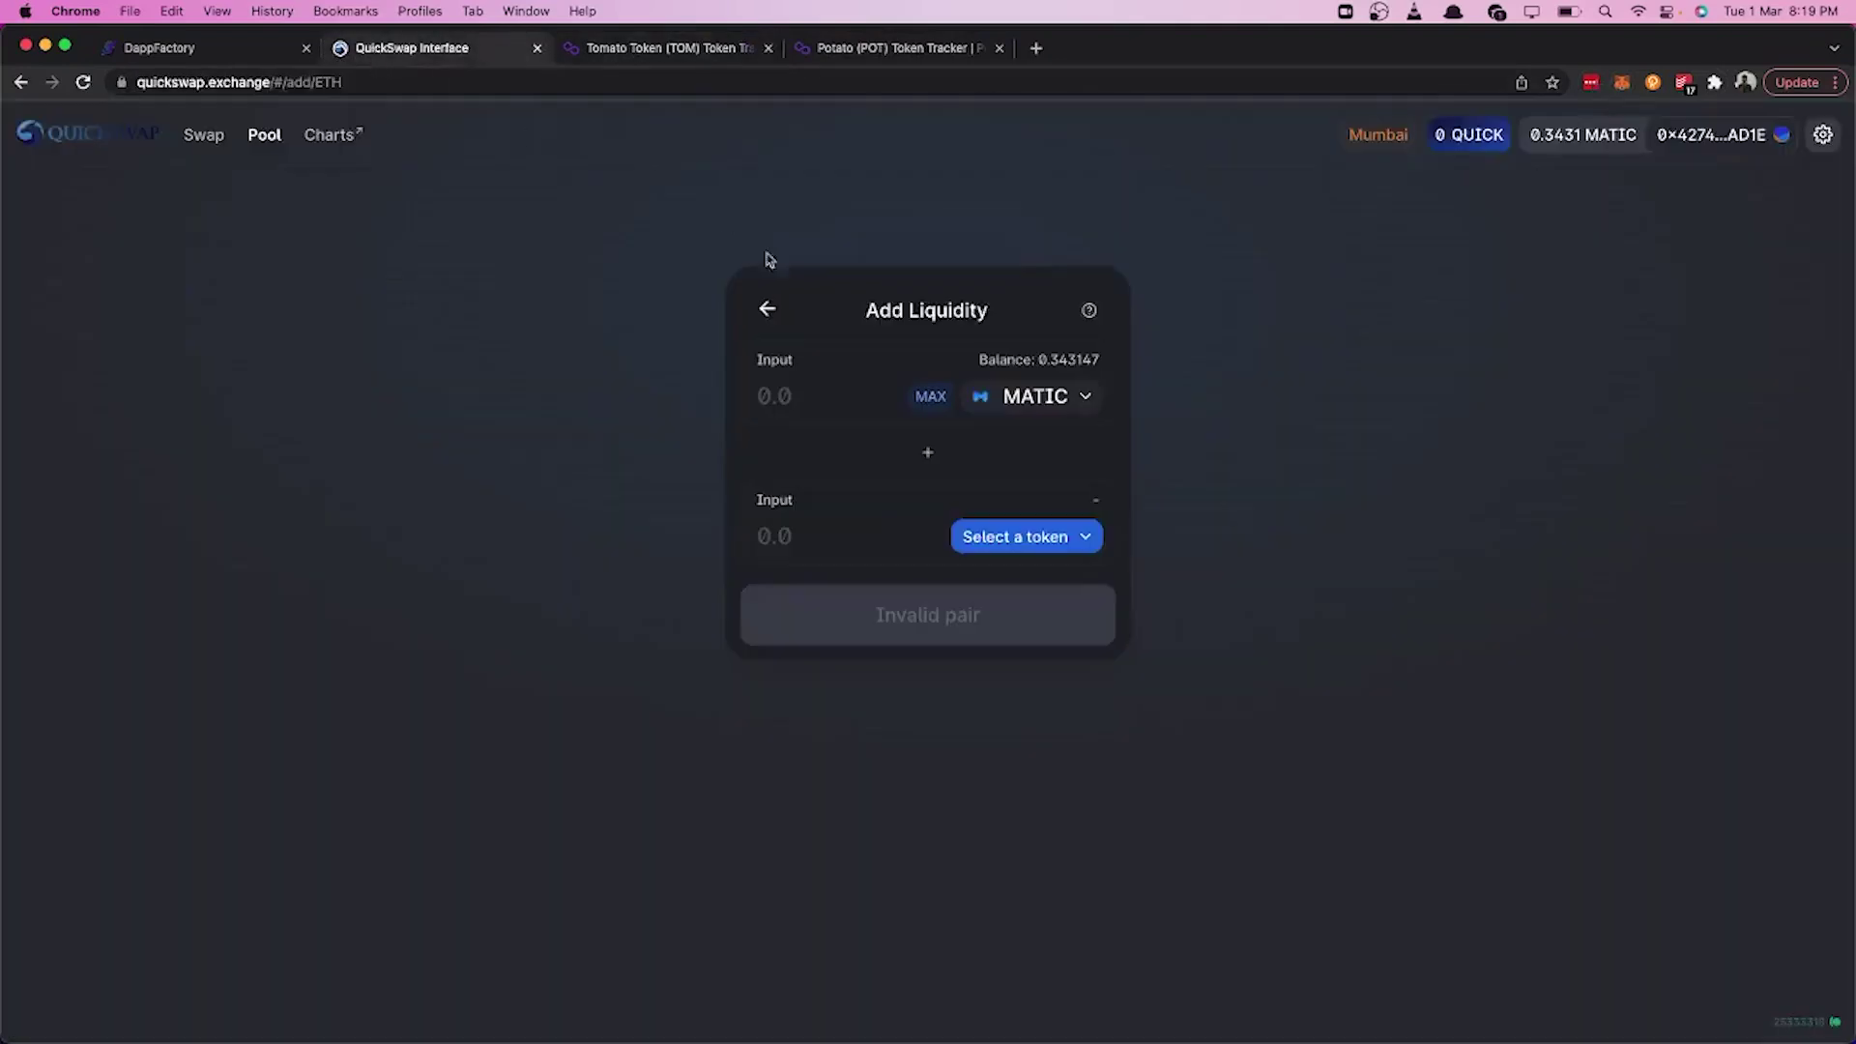
click(1079, 402)
click(950, 272)
key(super+v)
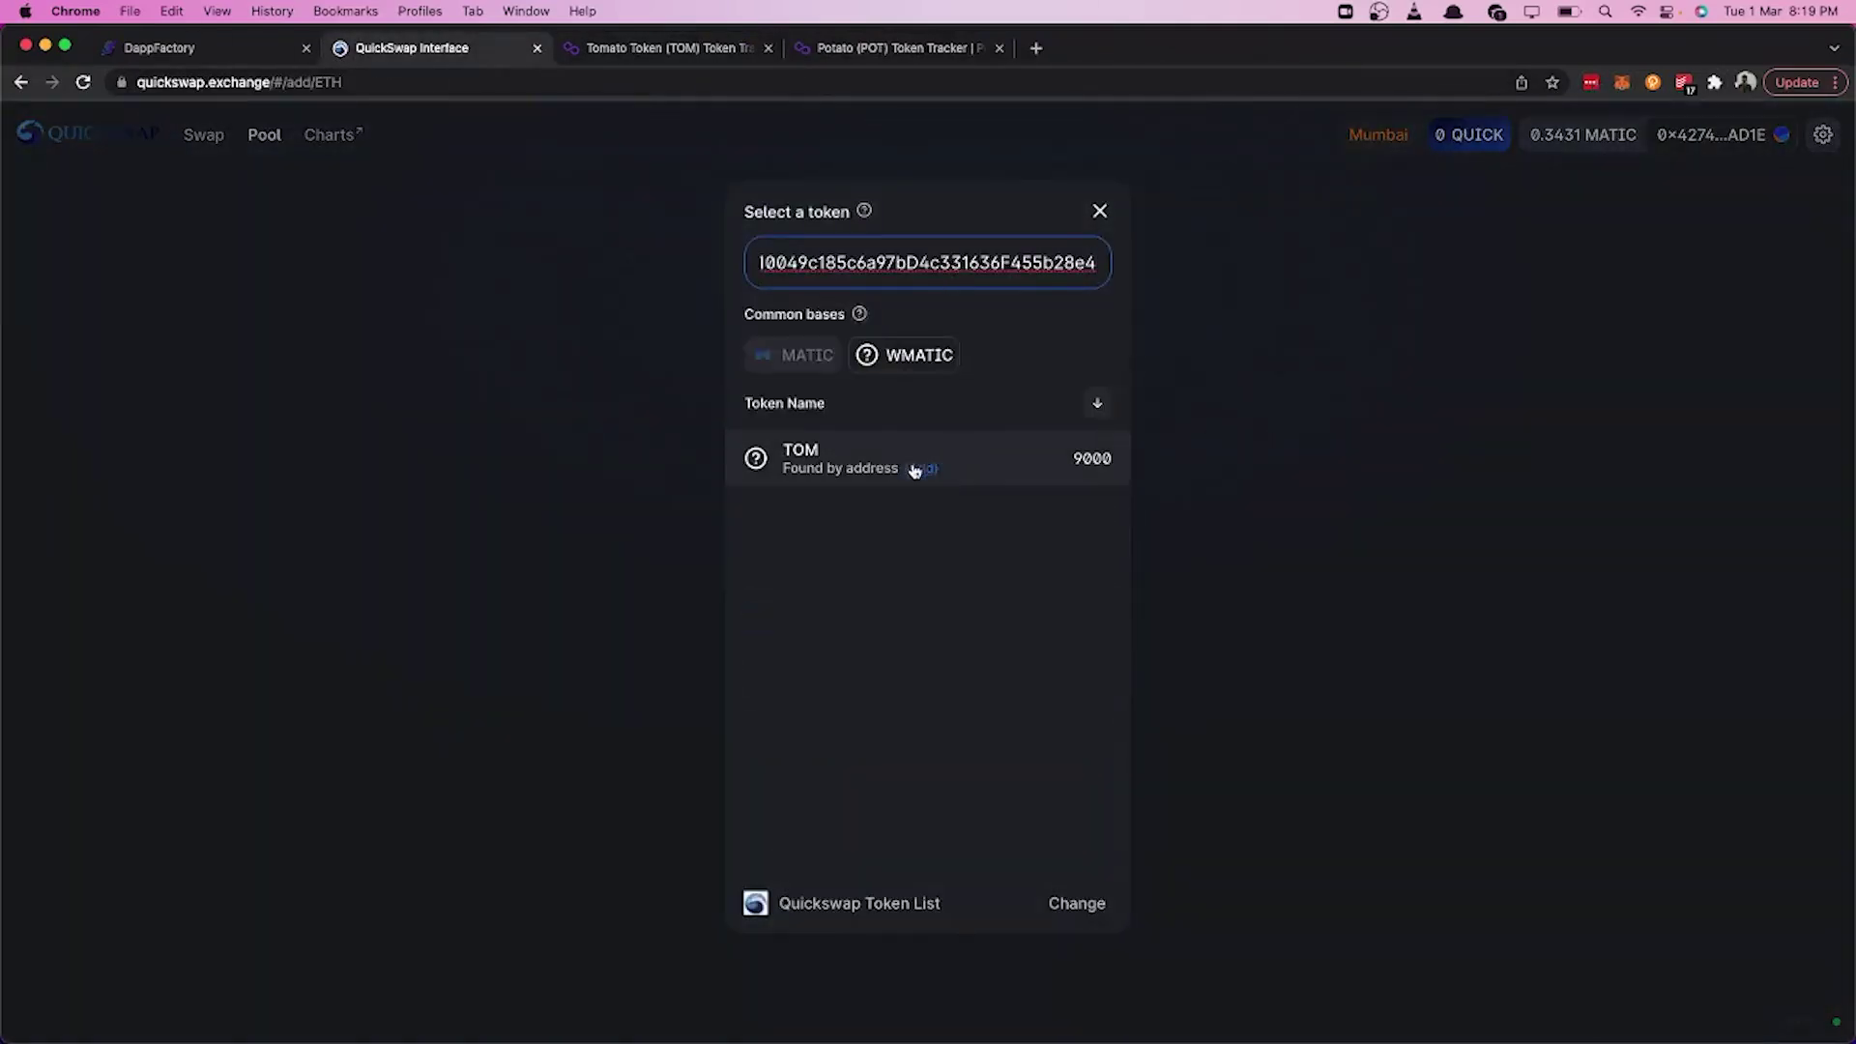
click(914, 471)
click(1223, 518)
click(1047, 390)
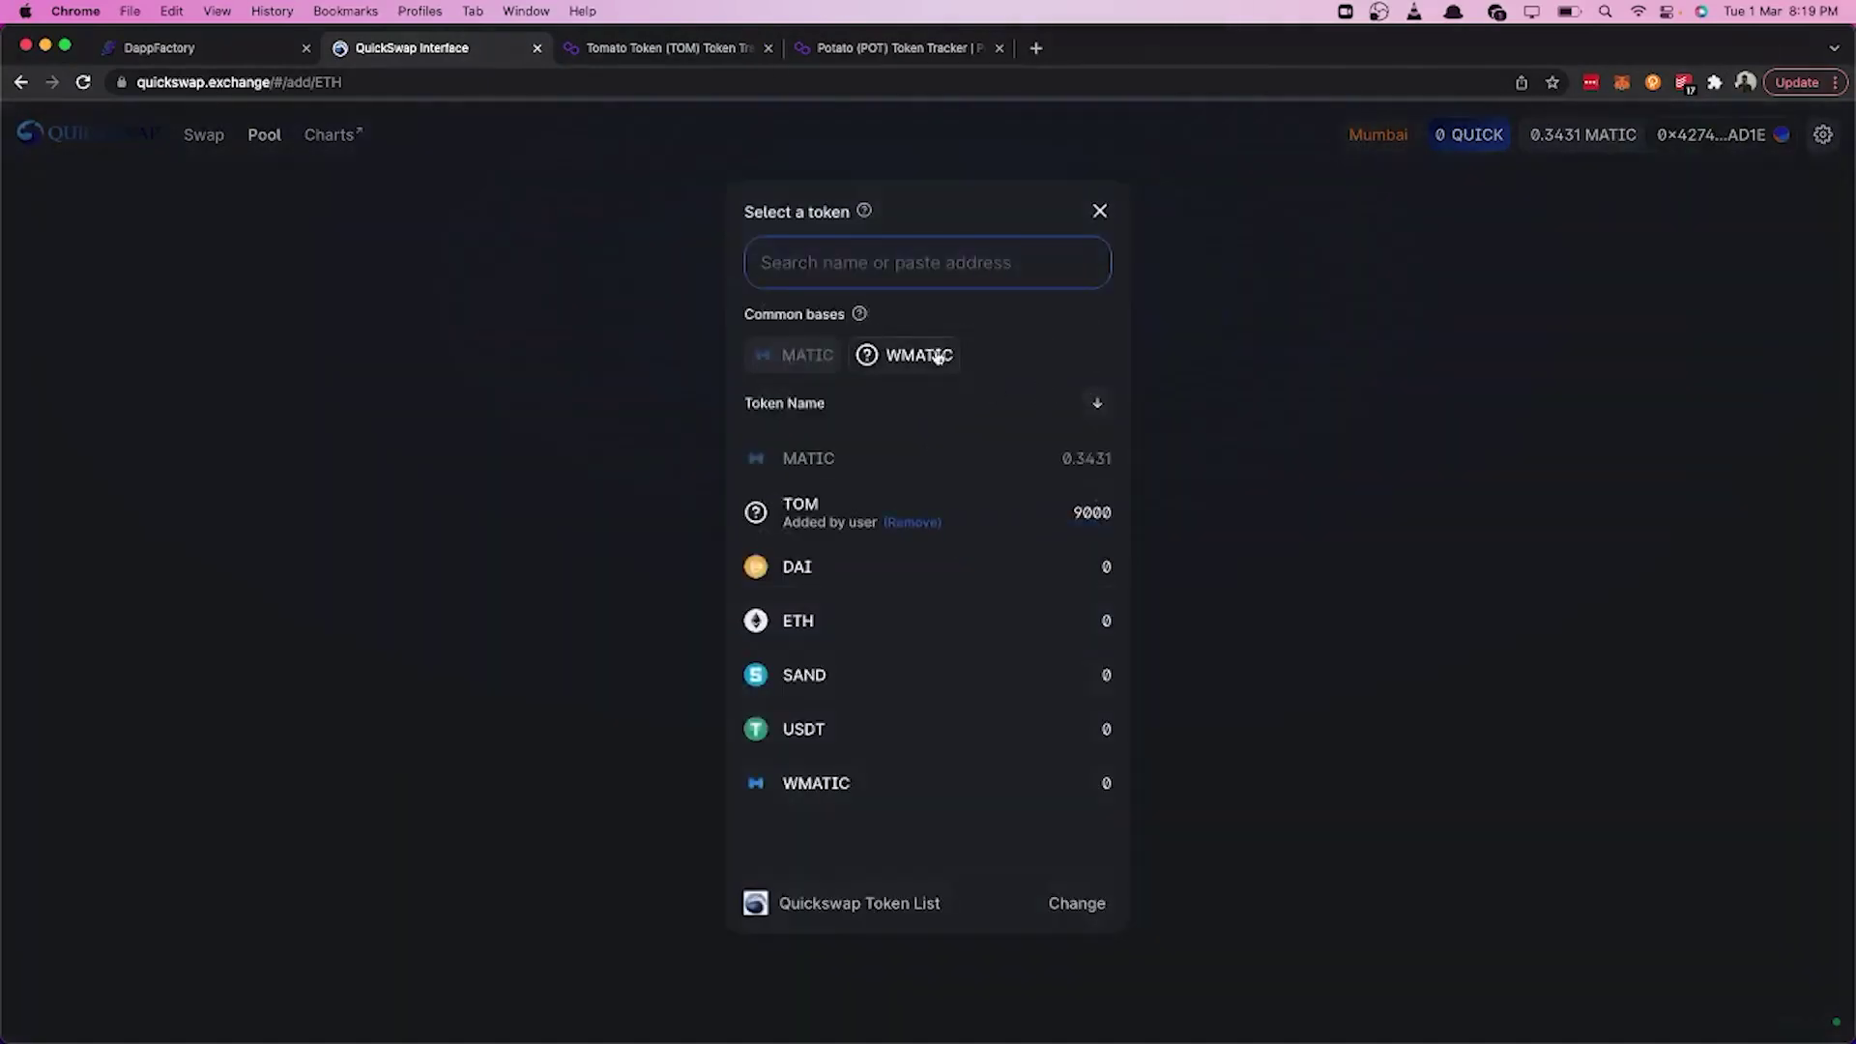
click(938, 357)
- Import Potato (POT) by its pasted contract address as the second token
click(1023, 534)
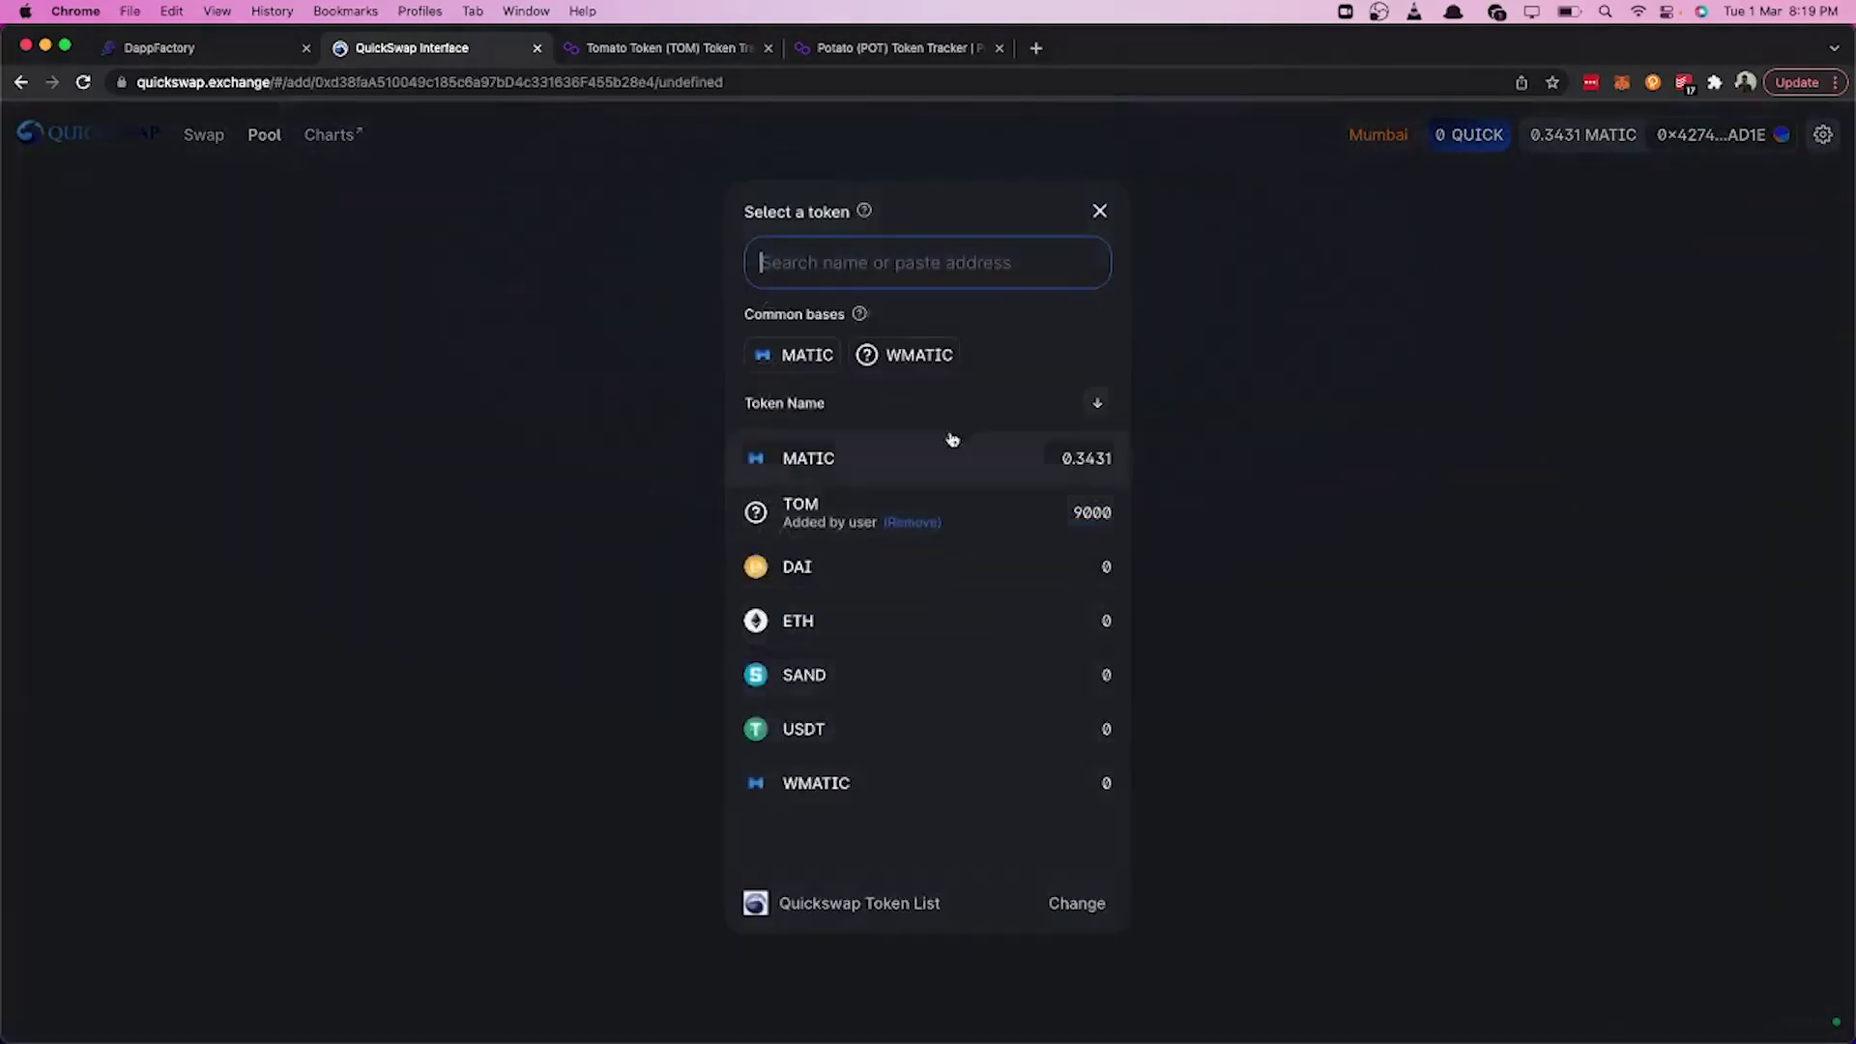
click(899, 48)
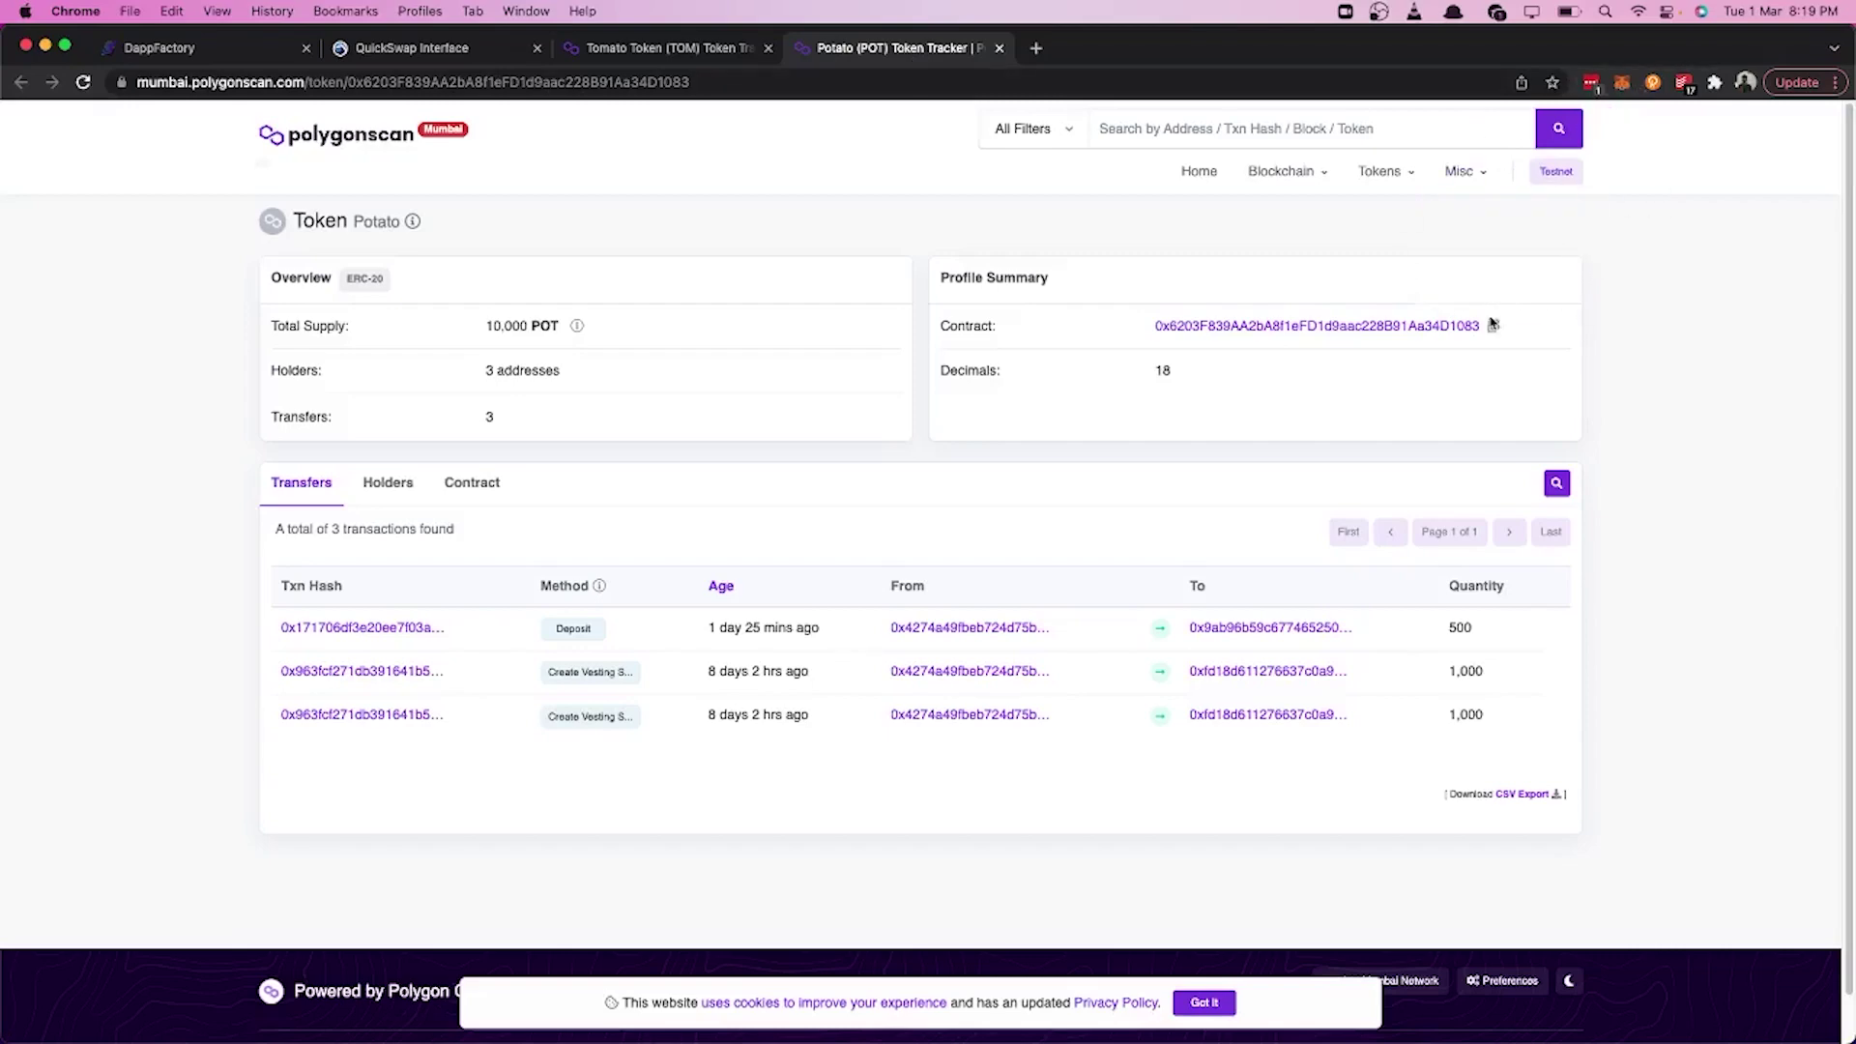
click(695, 48)
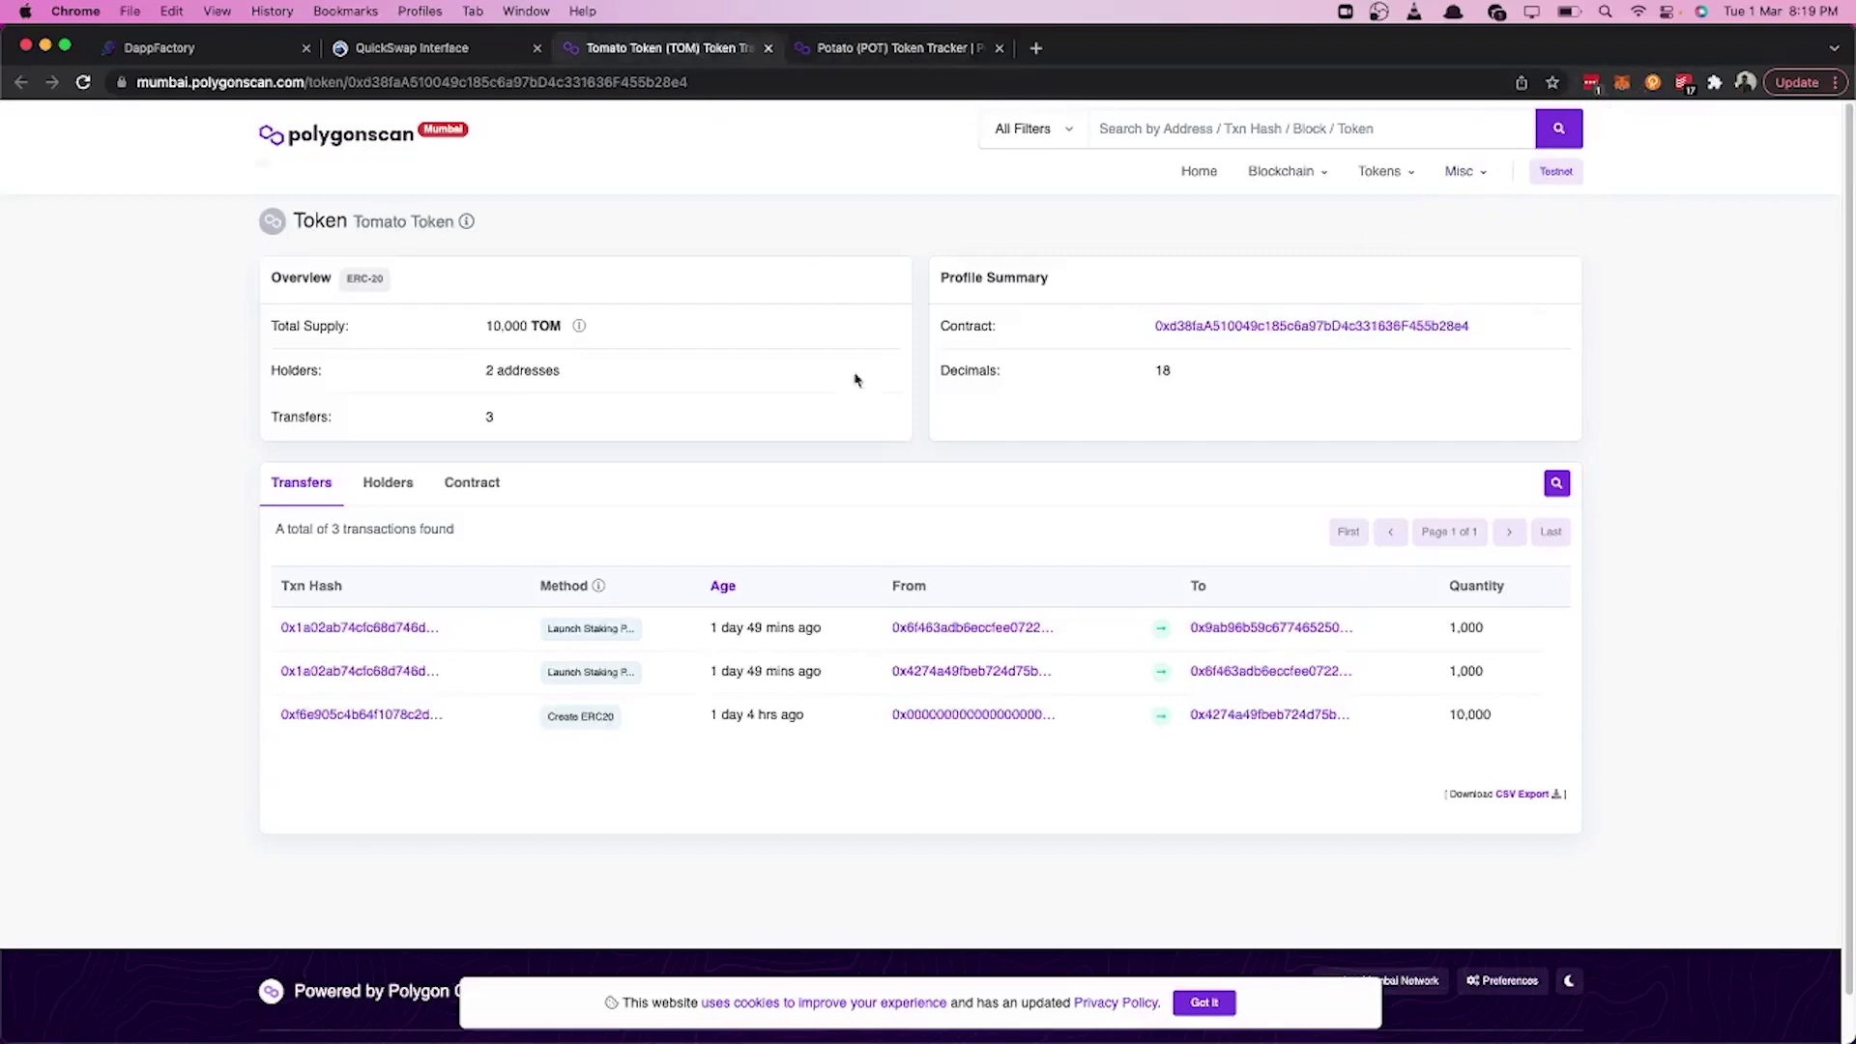
click(425, 56)
key(super+v)
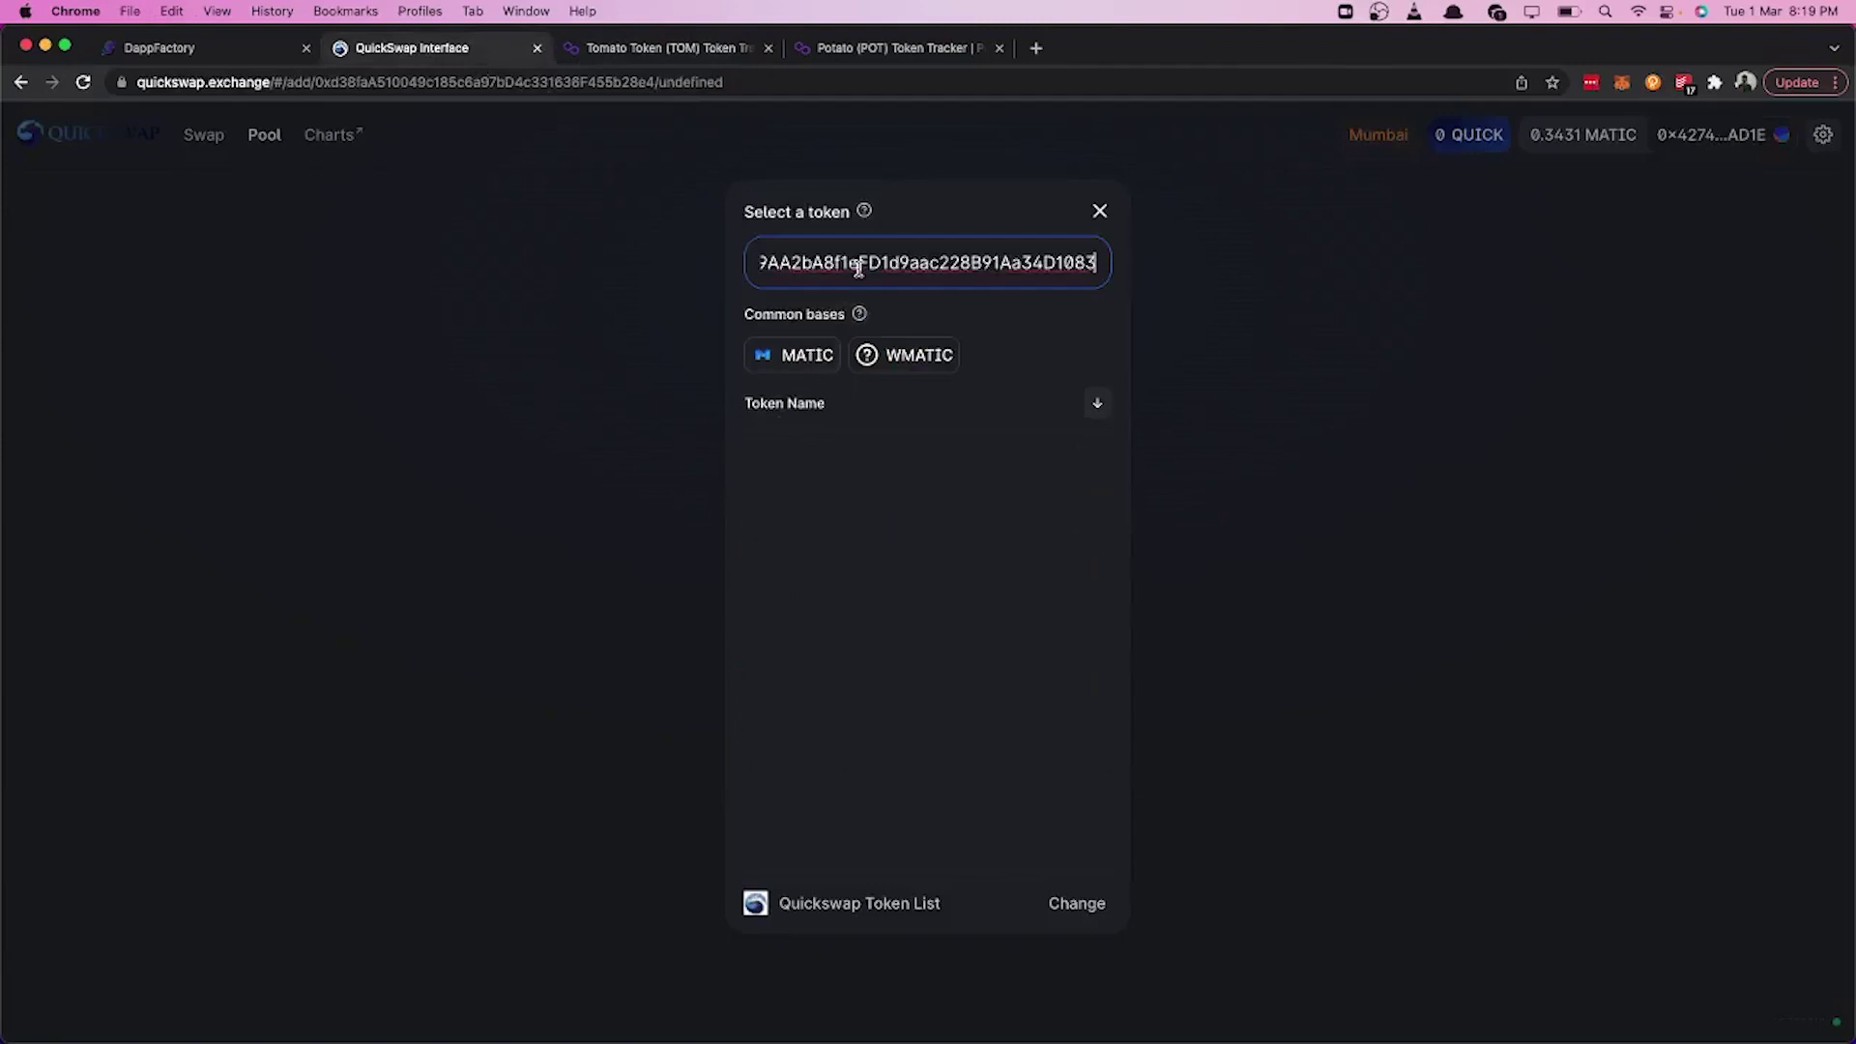
click(817, 464)
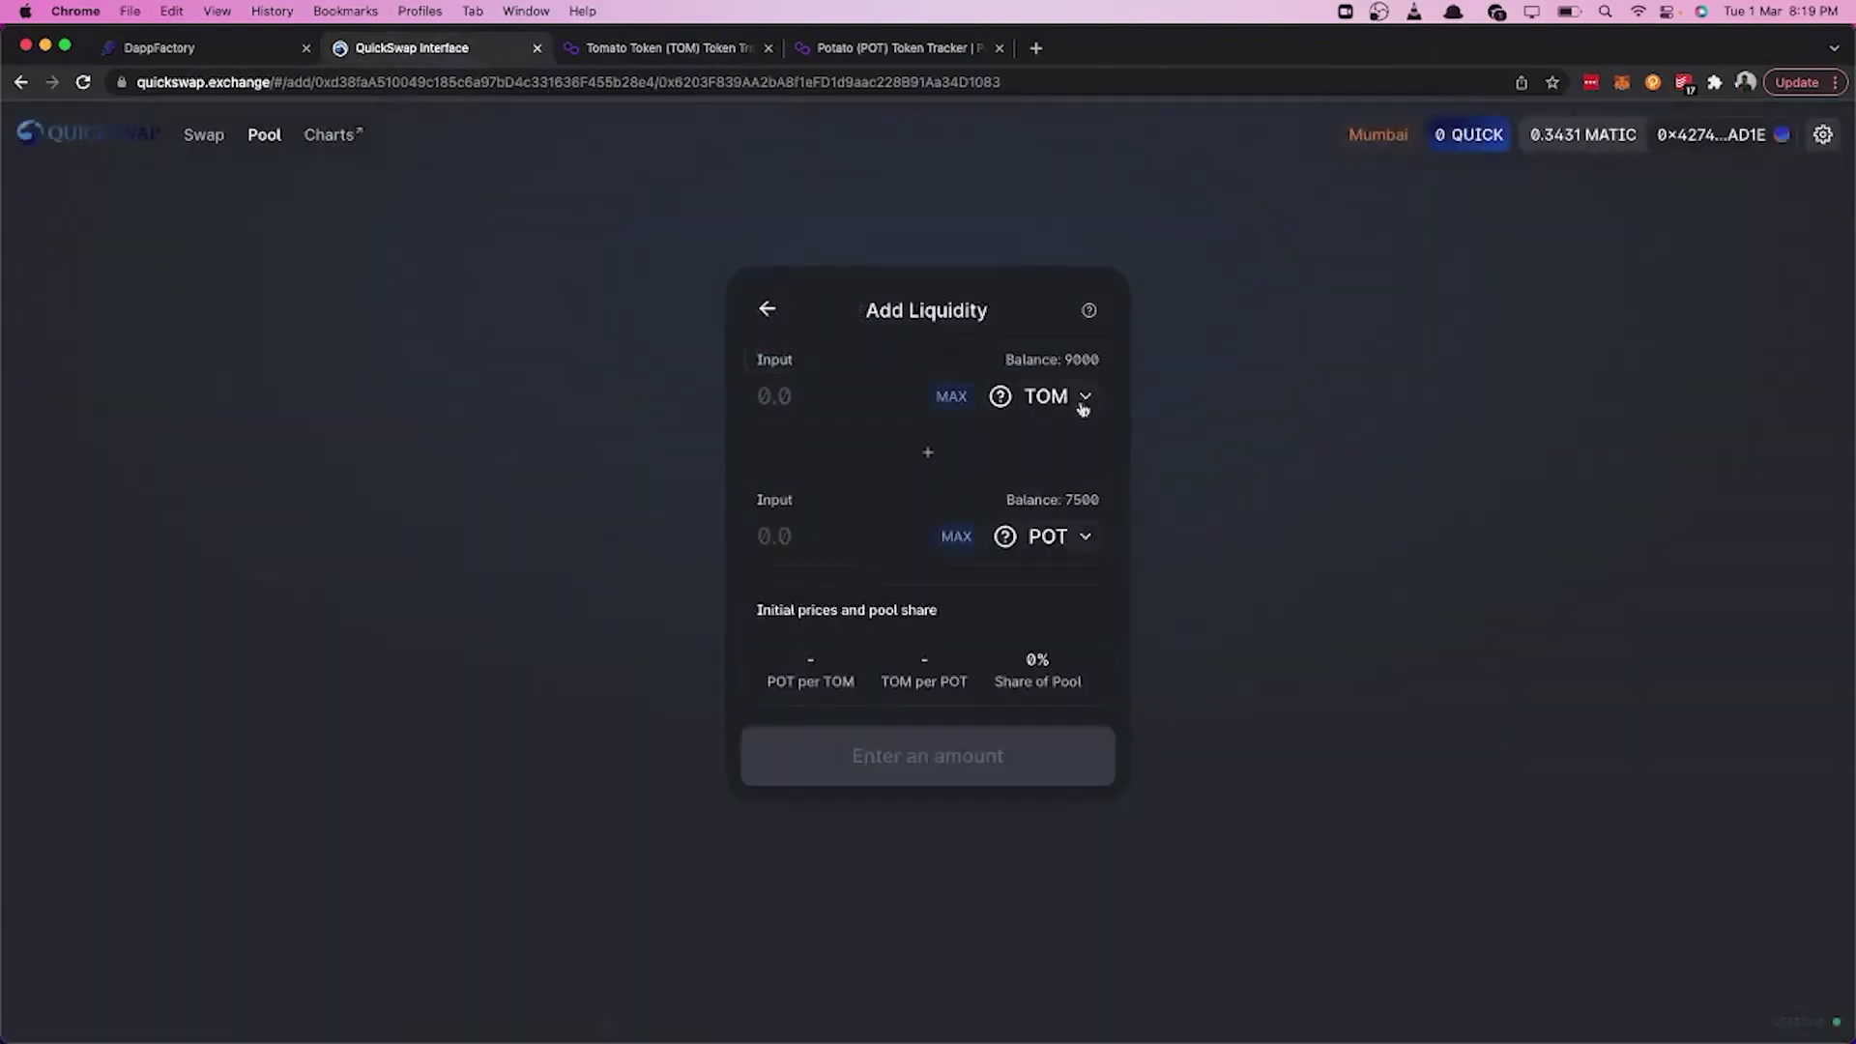
- Enter 1000 TOM and 1000 POT as the liquidity amounts
click(788, 396)
text(1000)
click(851, 531)
text(1000)
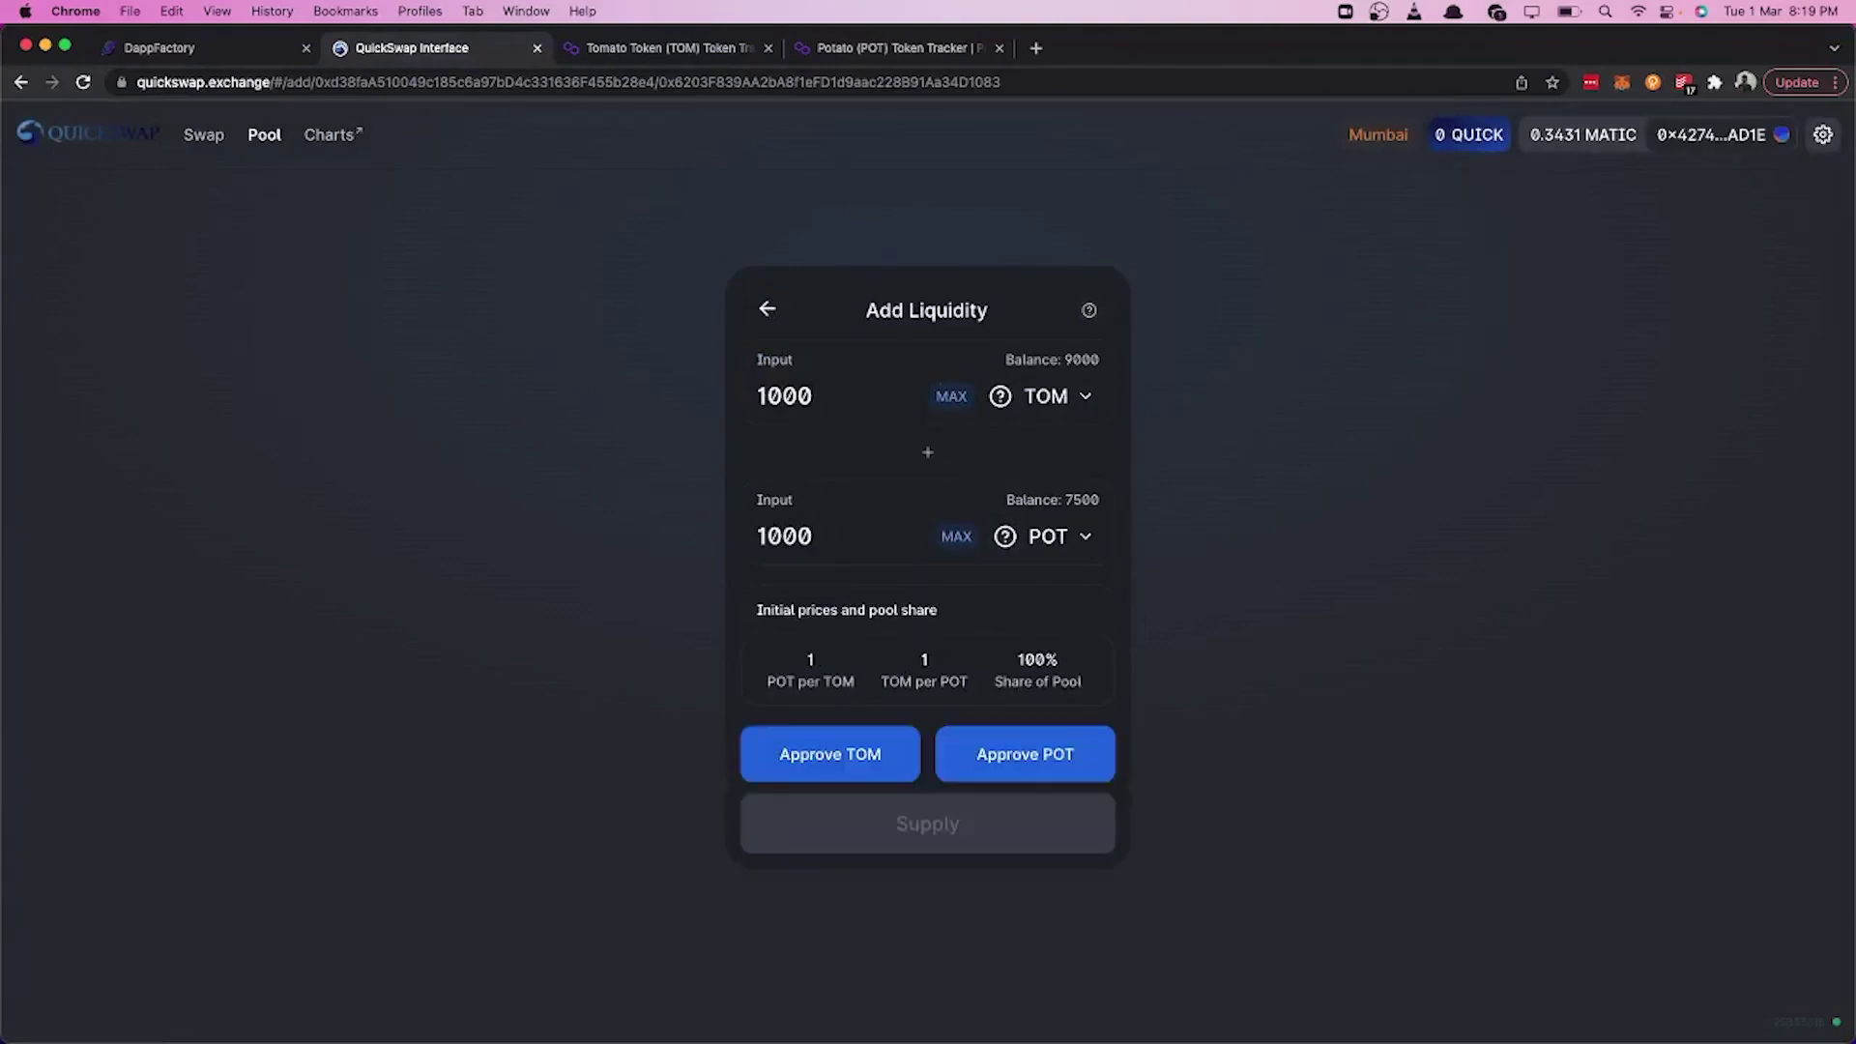
- Approve QuickSwap to spend TOM and POT, with raised MetaMask gas priority
click(815, 747)
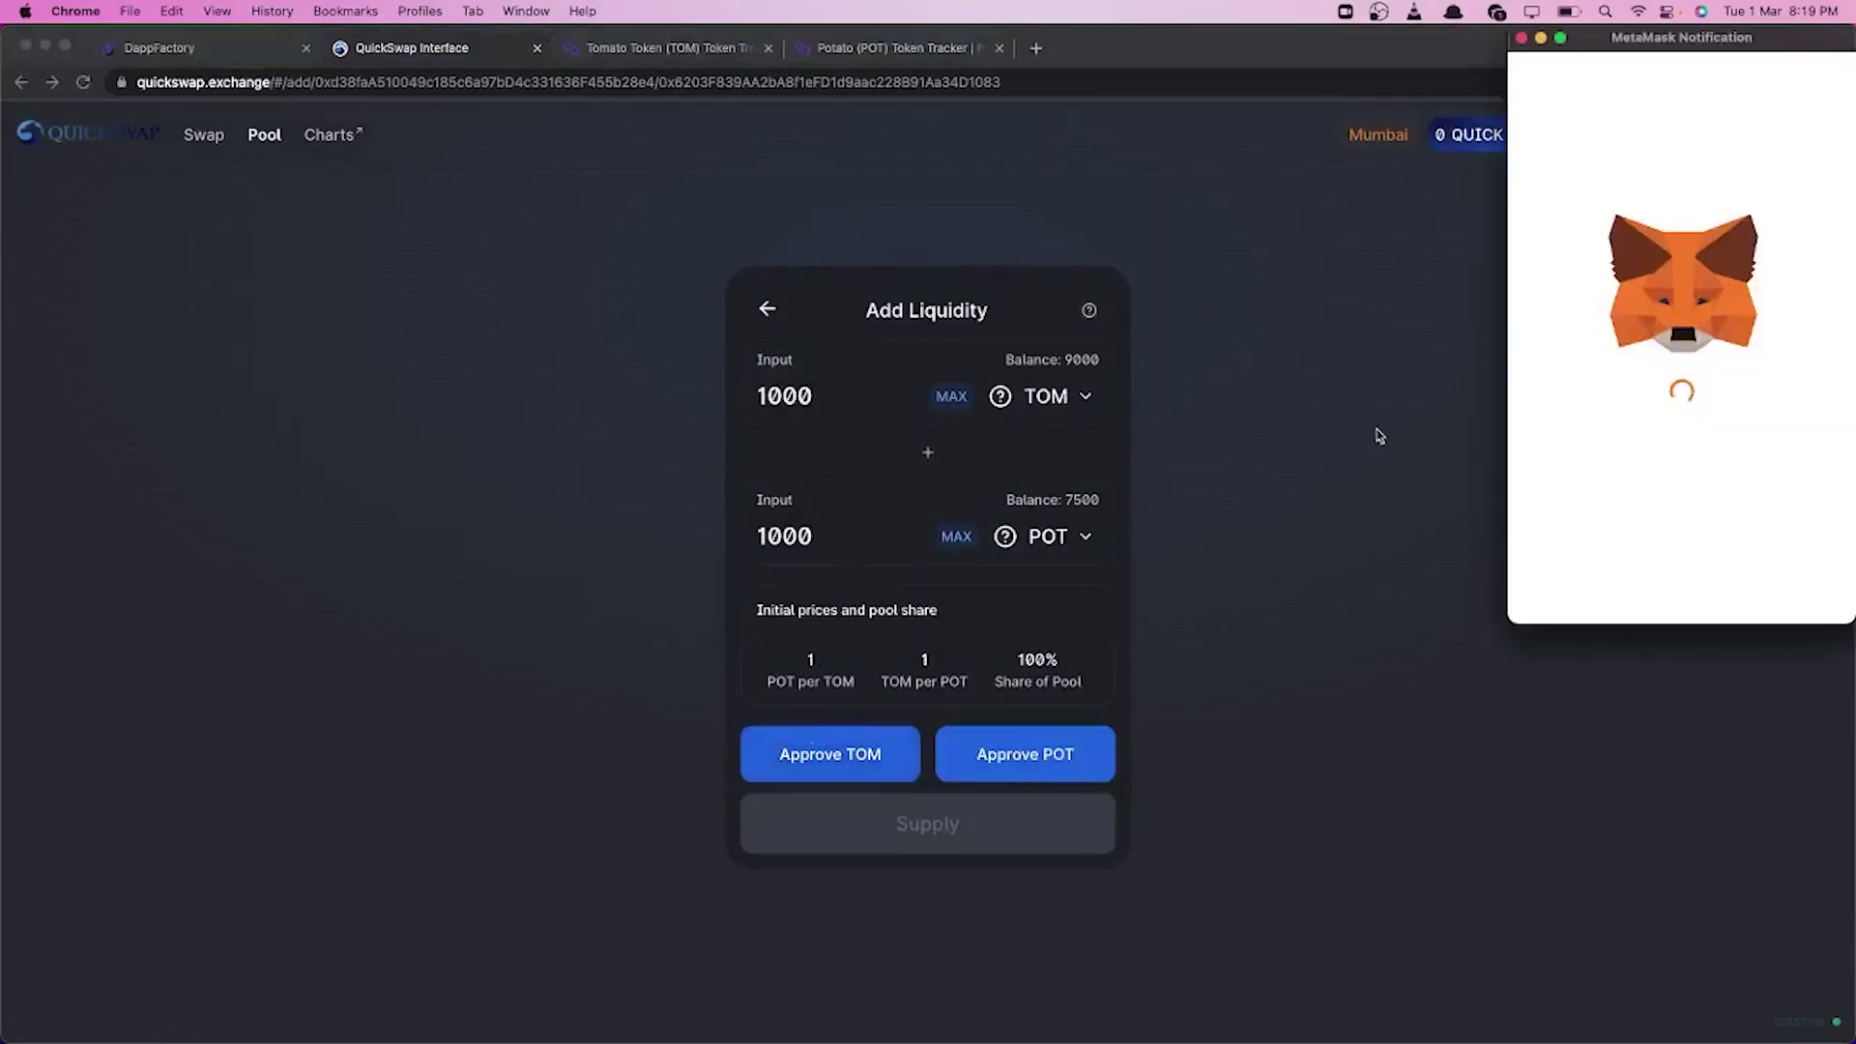
click(1785, 441)
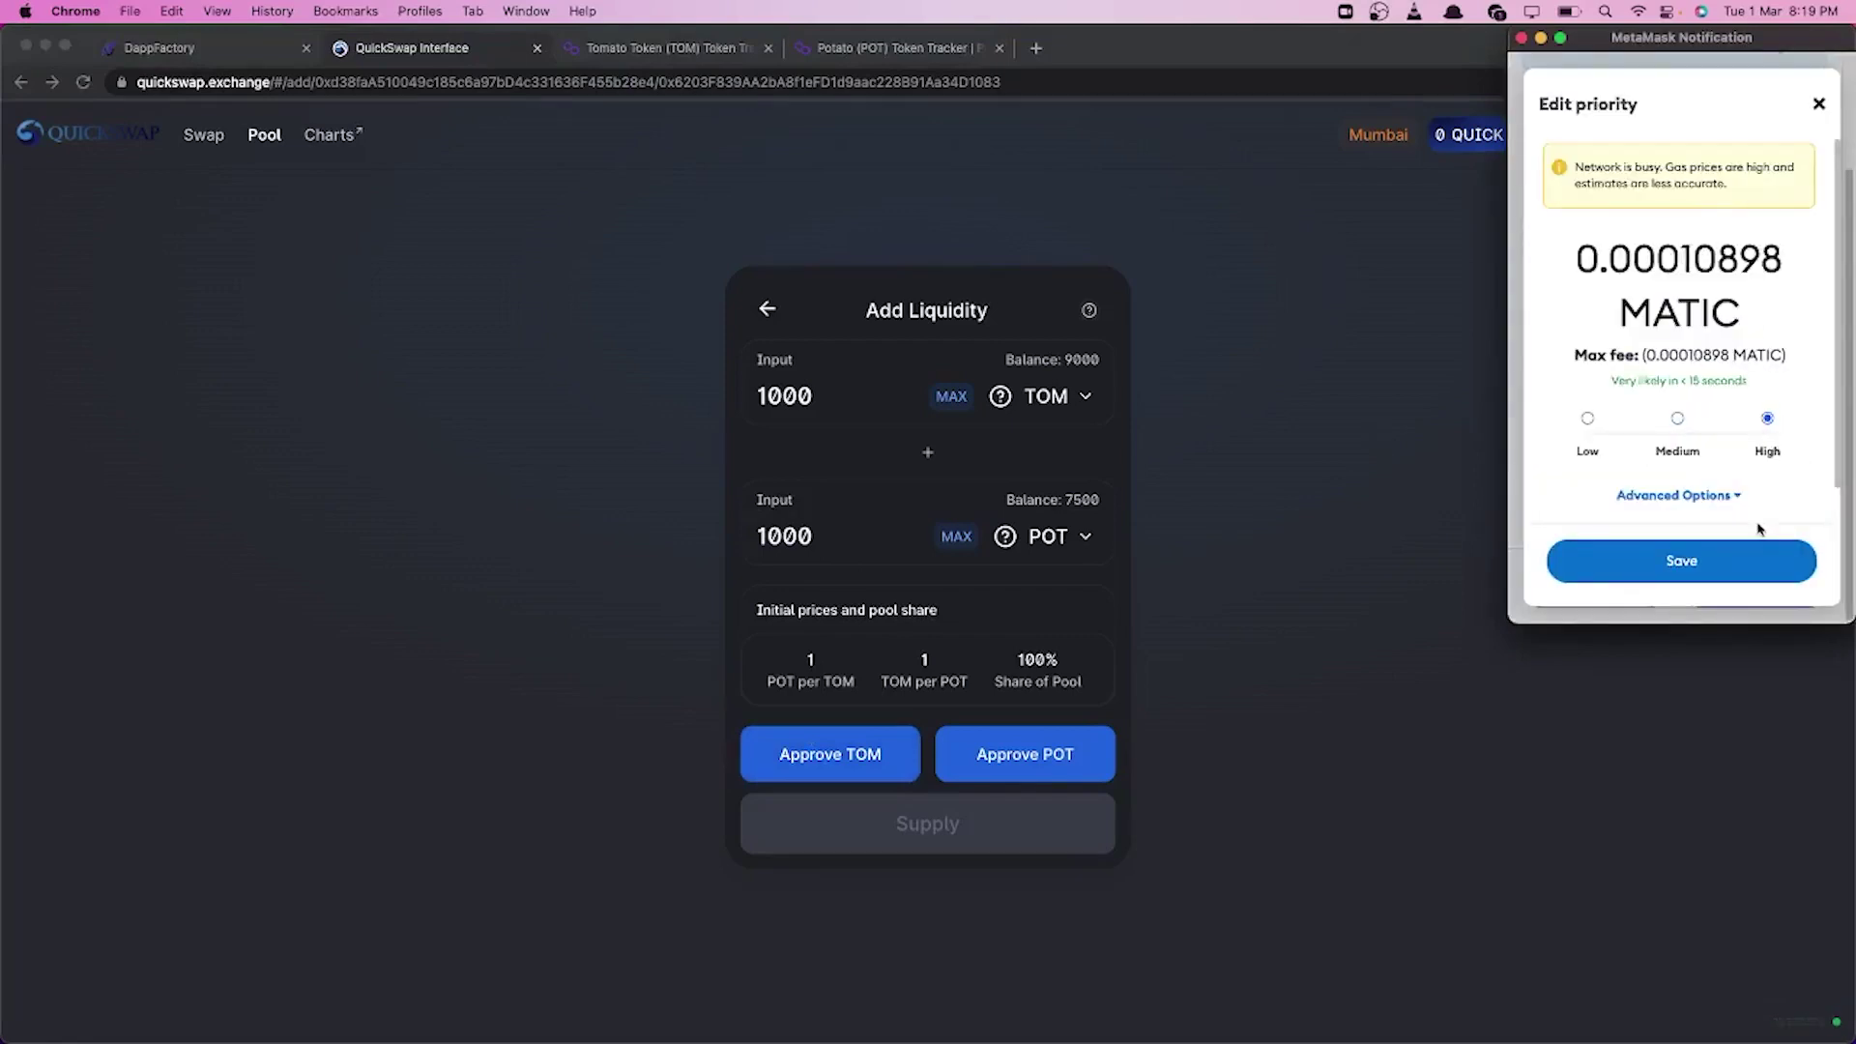
click(1757, 560)
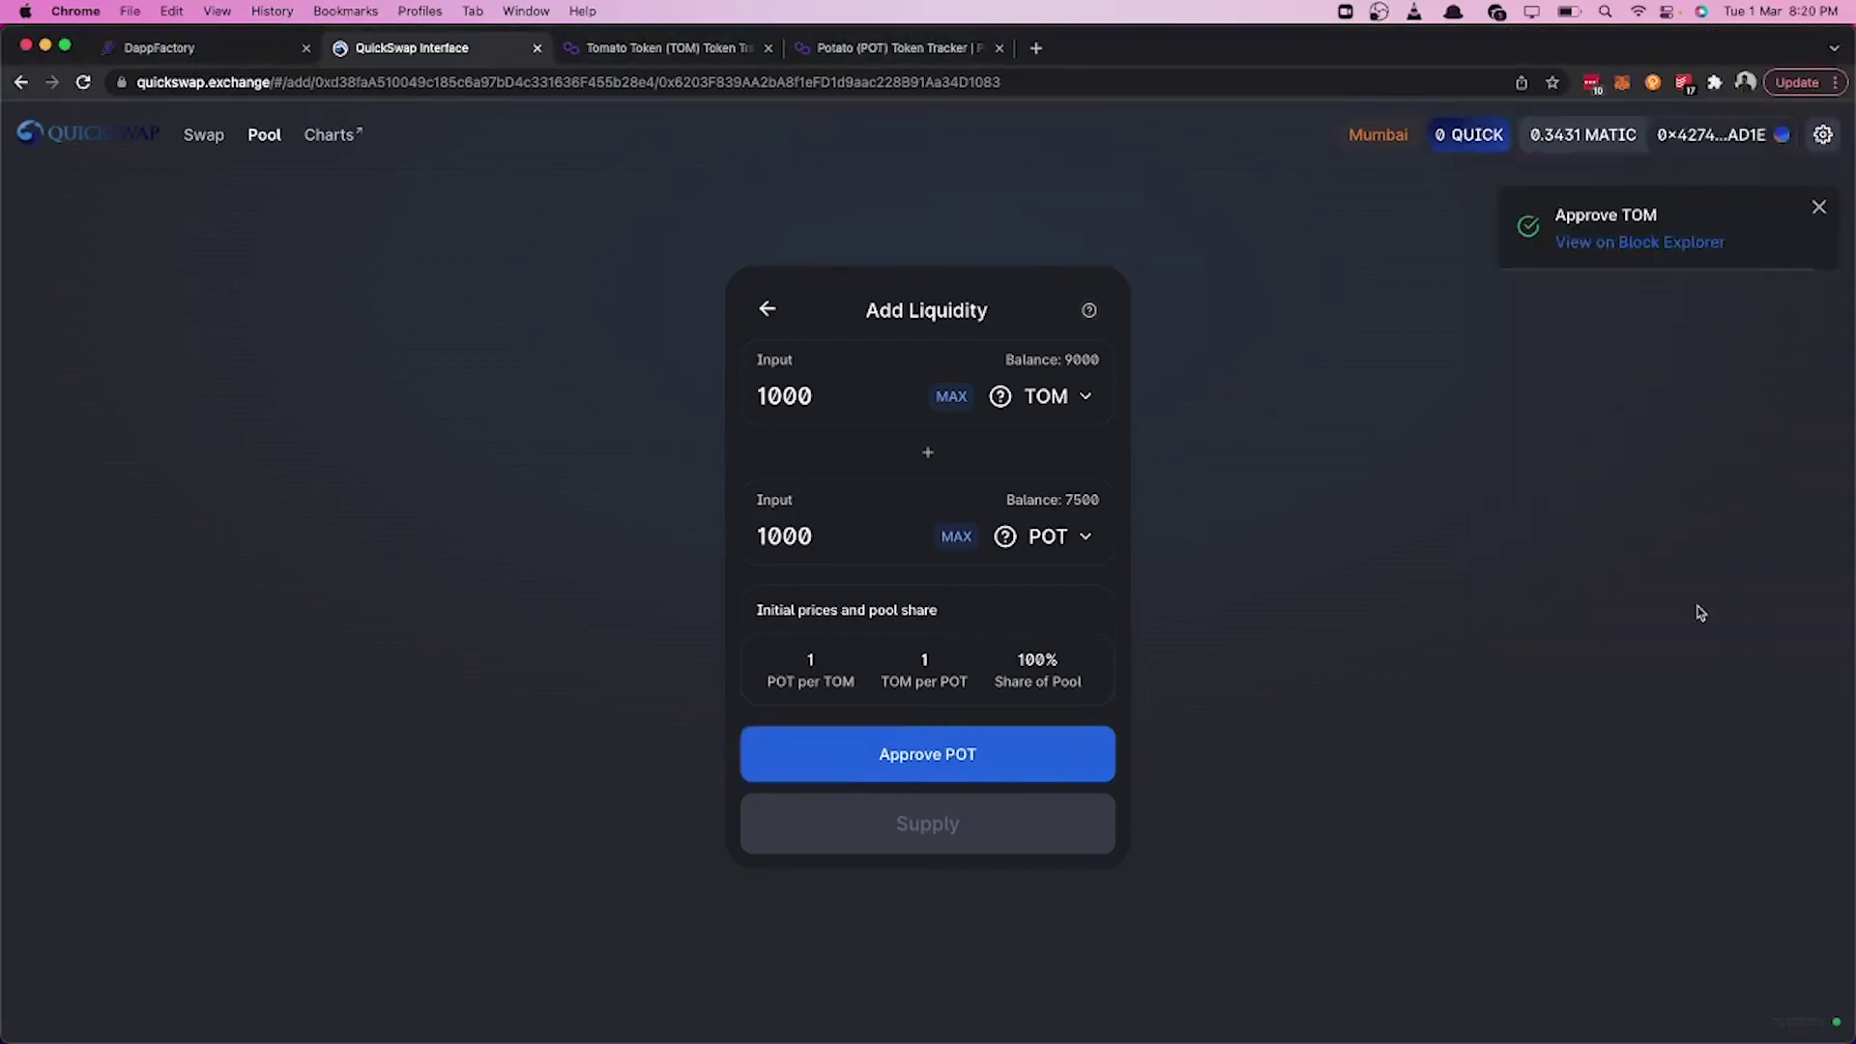
click(1110, 774)
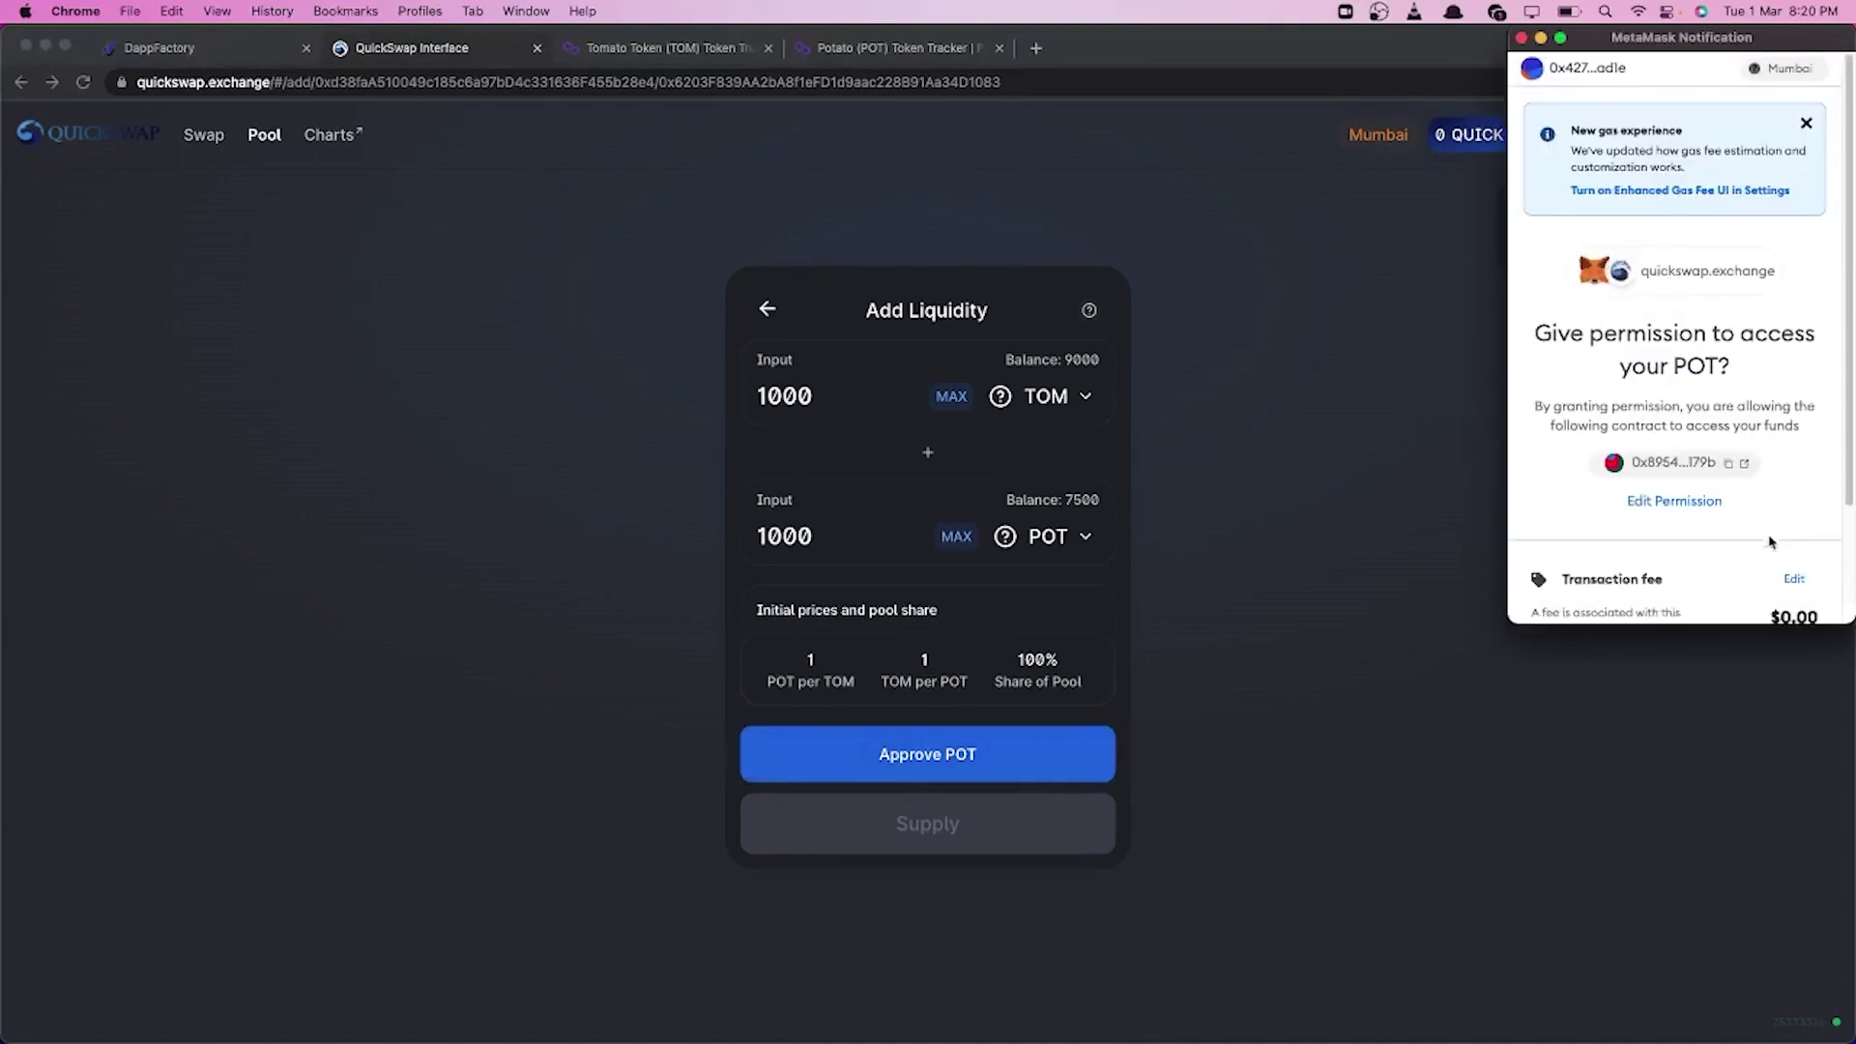
click(1790, 578)
click(1766, 418)
click(1757, 560)
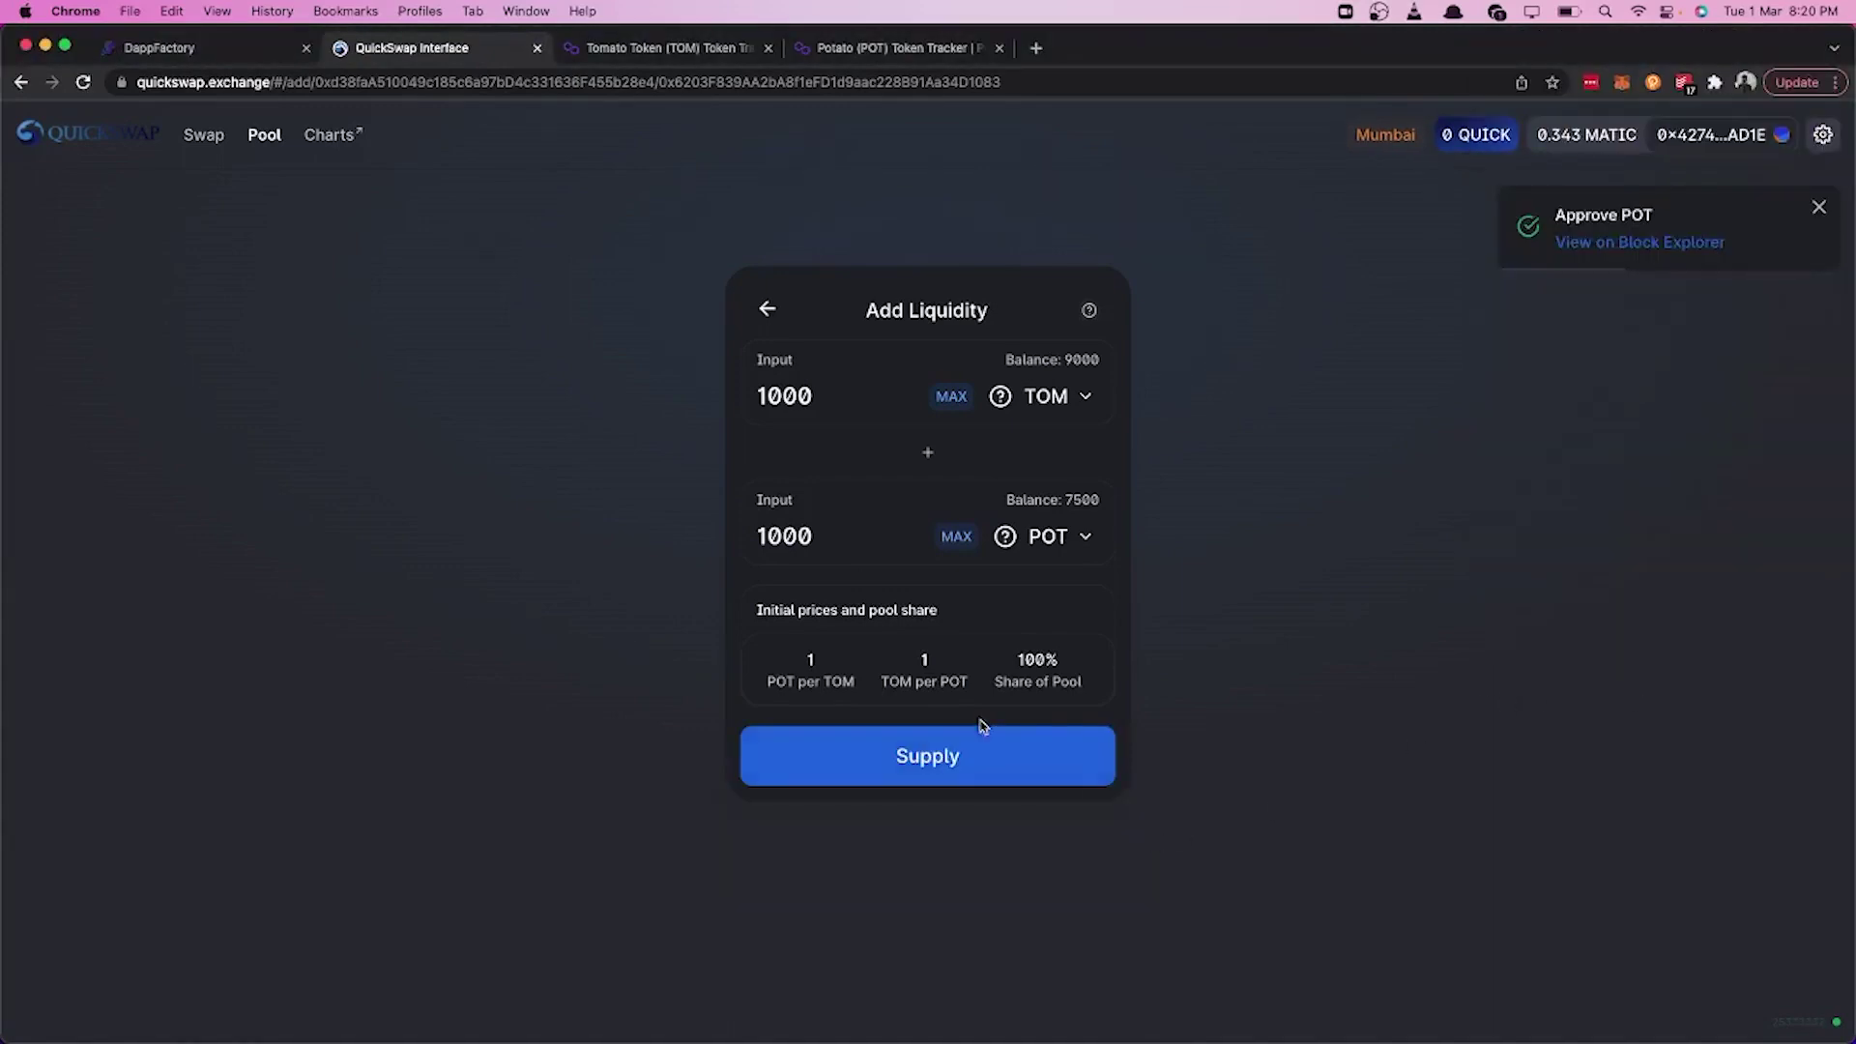
- Create the TOM/POT pool and supply the liquidity, confirming in MetaMask
click(984, 735)
click(960, 734)
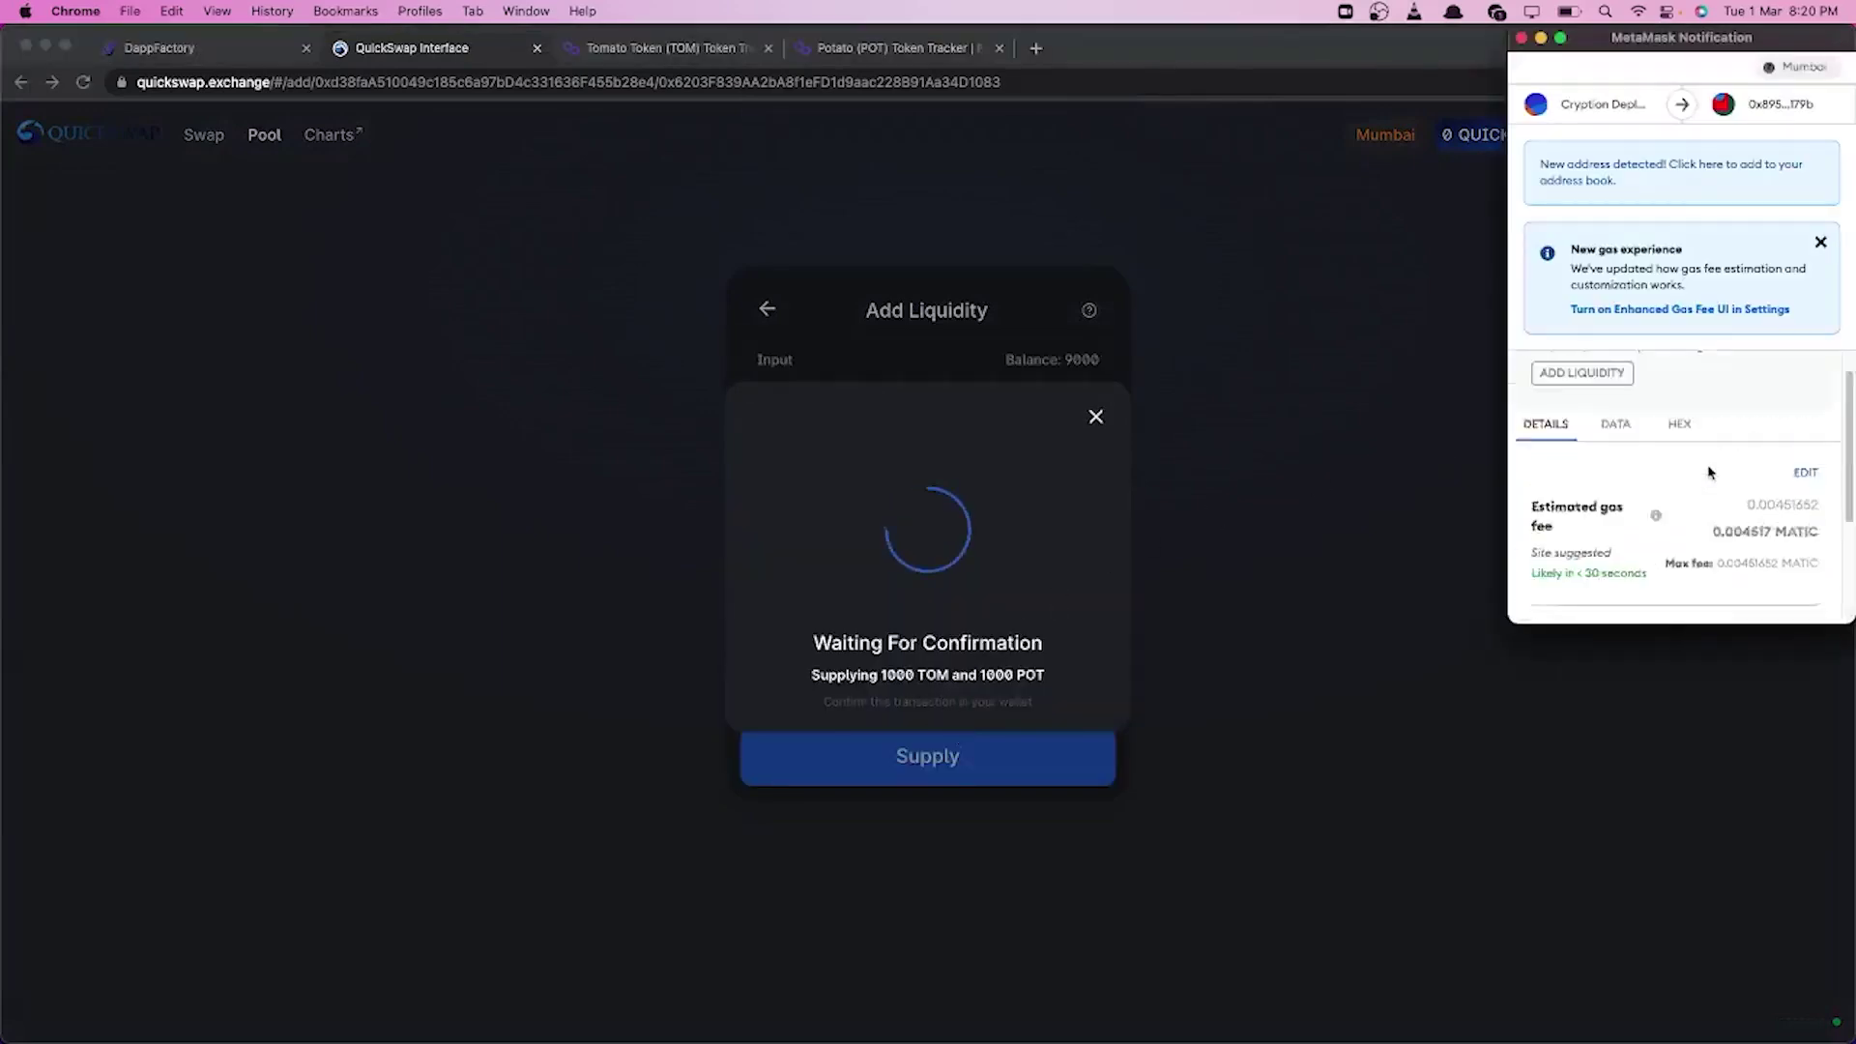
click(1805, 503)
click(1699, 561)
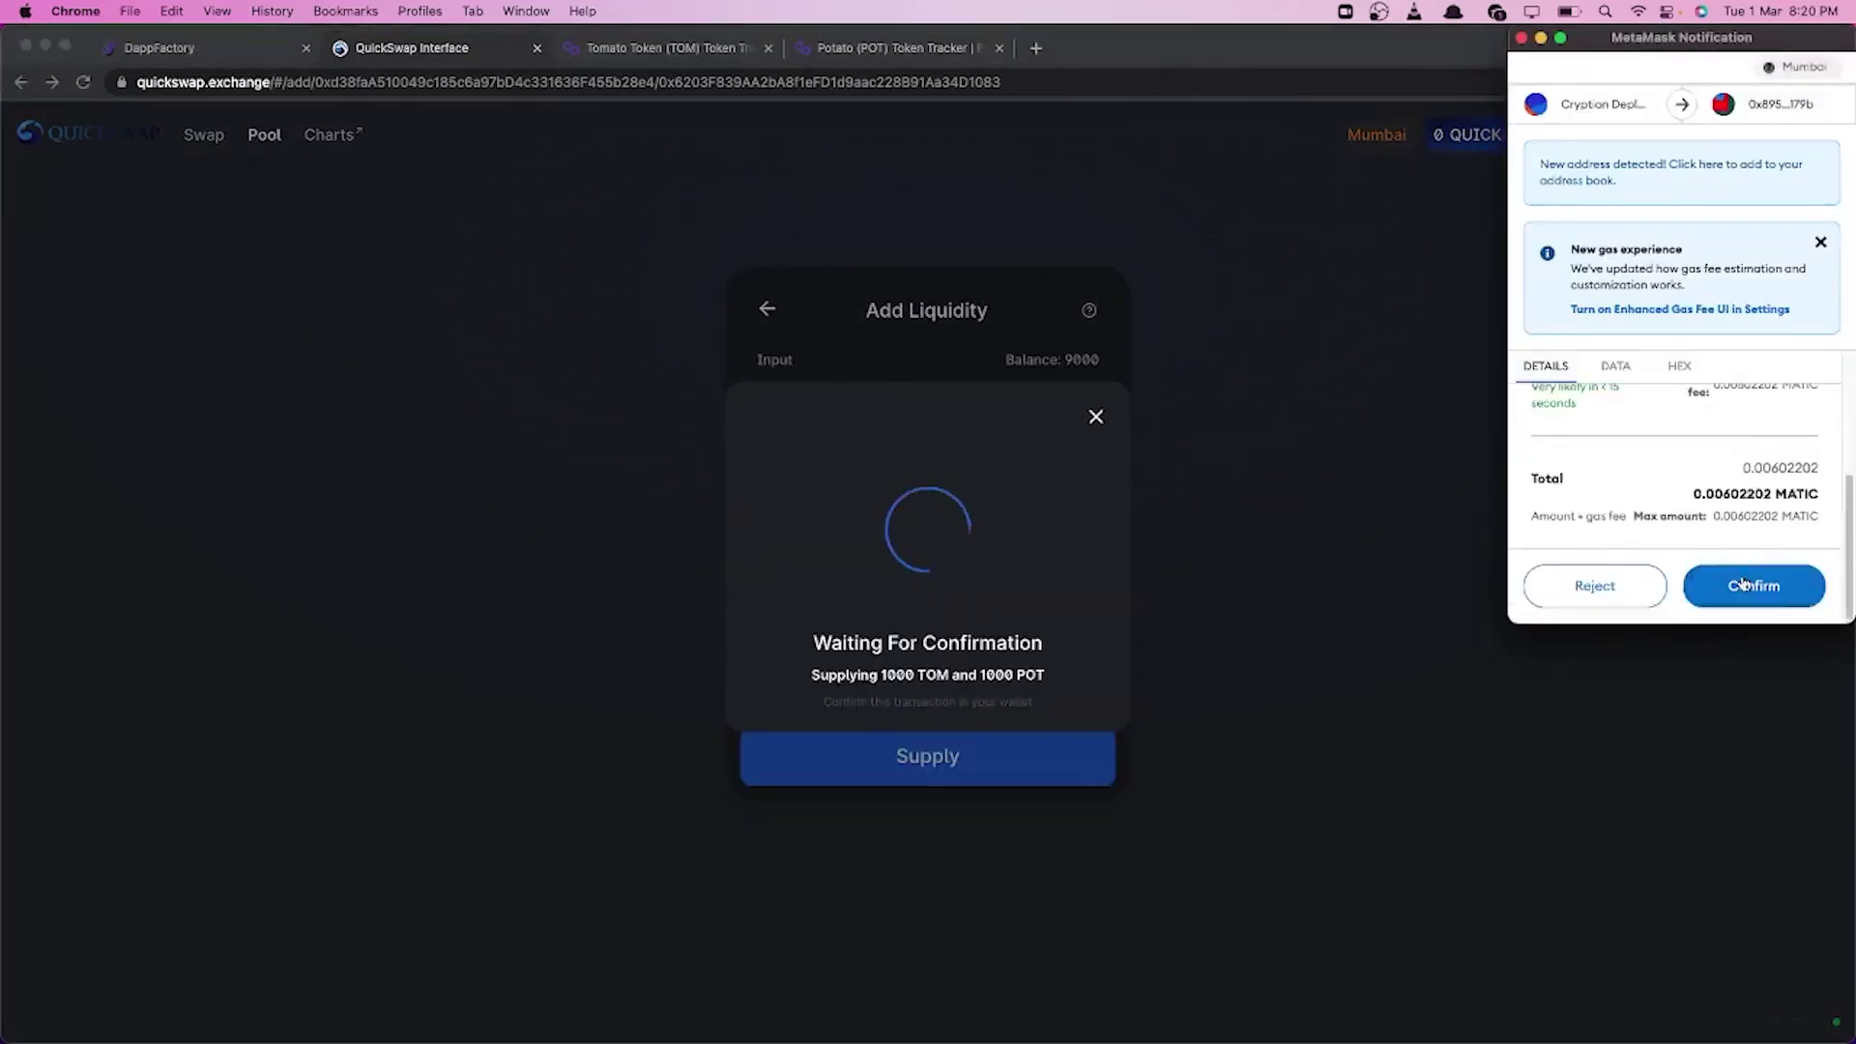
click(1744, 582)
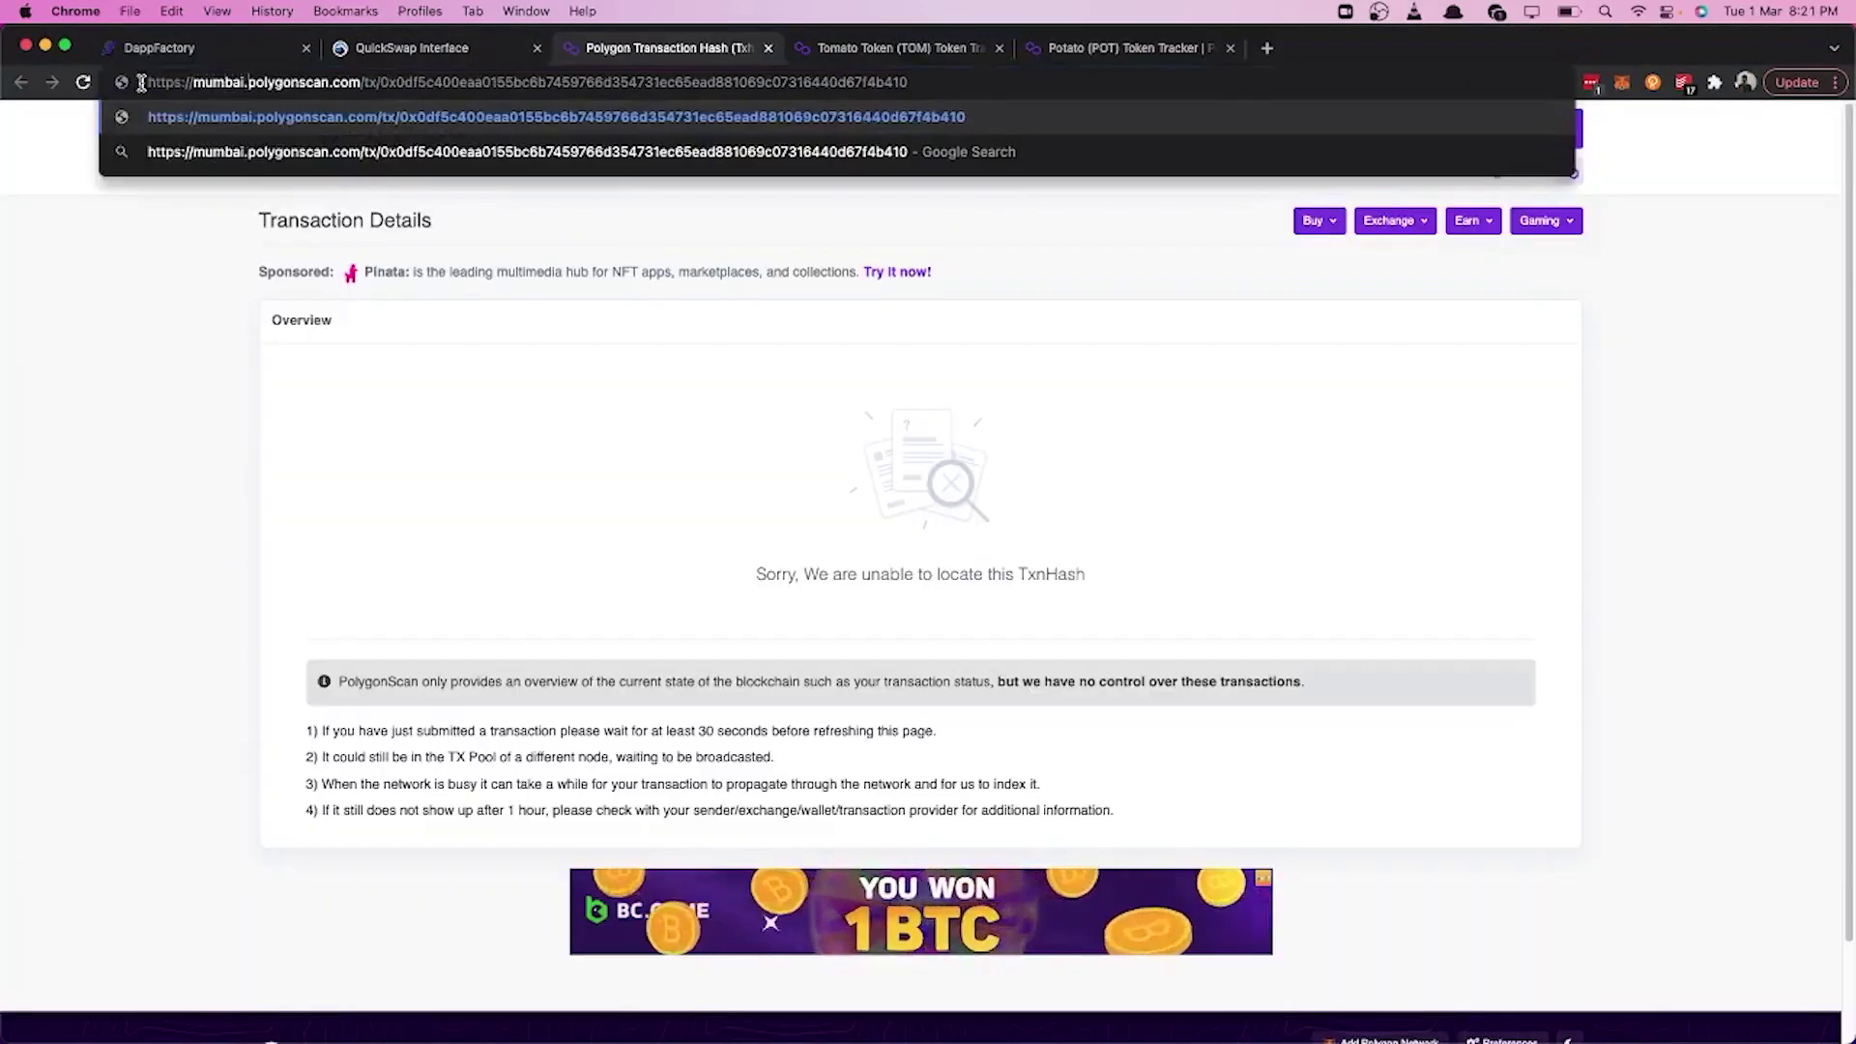
- View the supply transaction on Polygonscan, then go to DappFactory's Liquidity Locker page
key(Return)
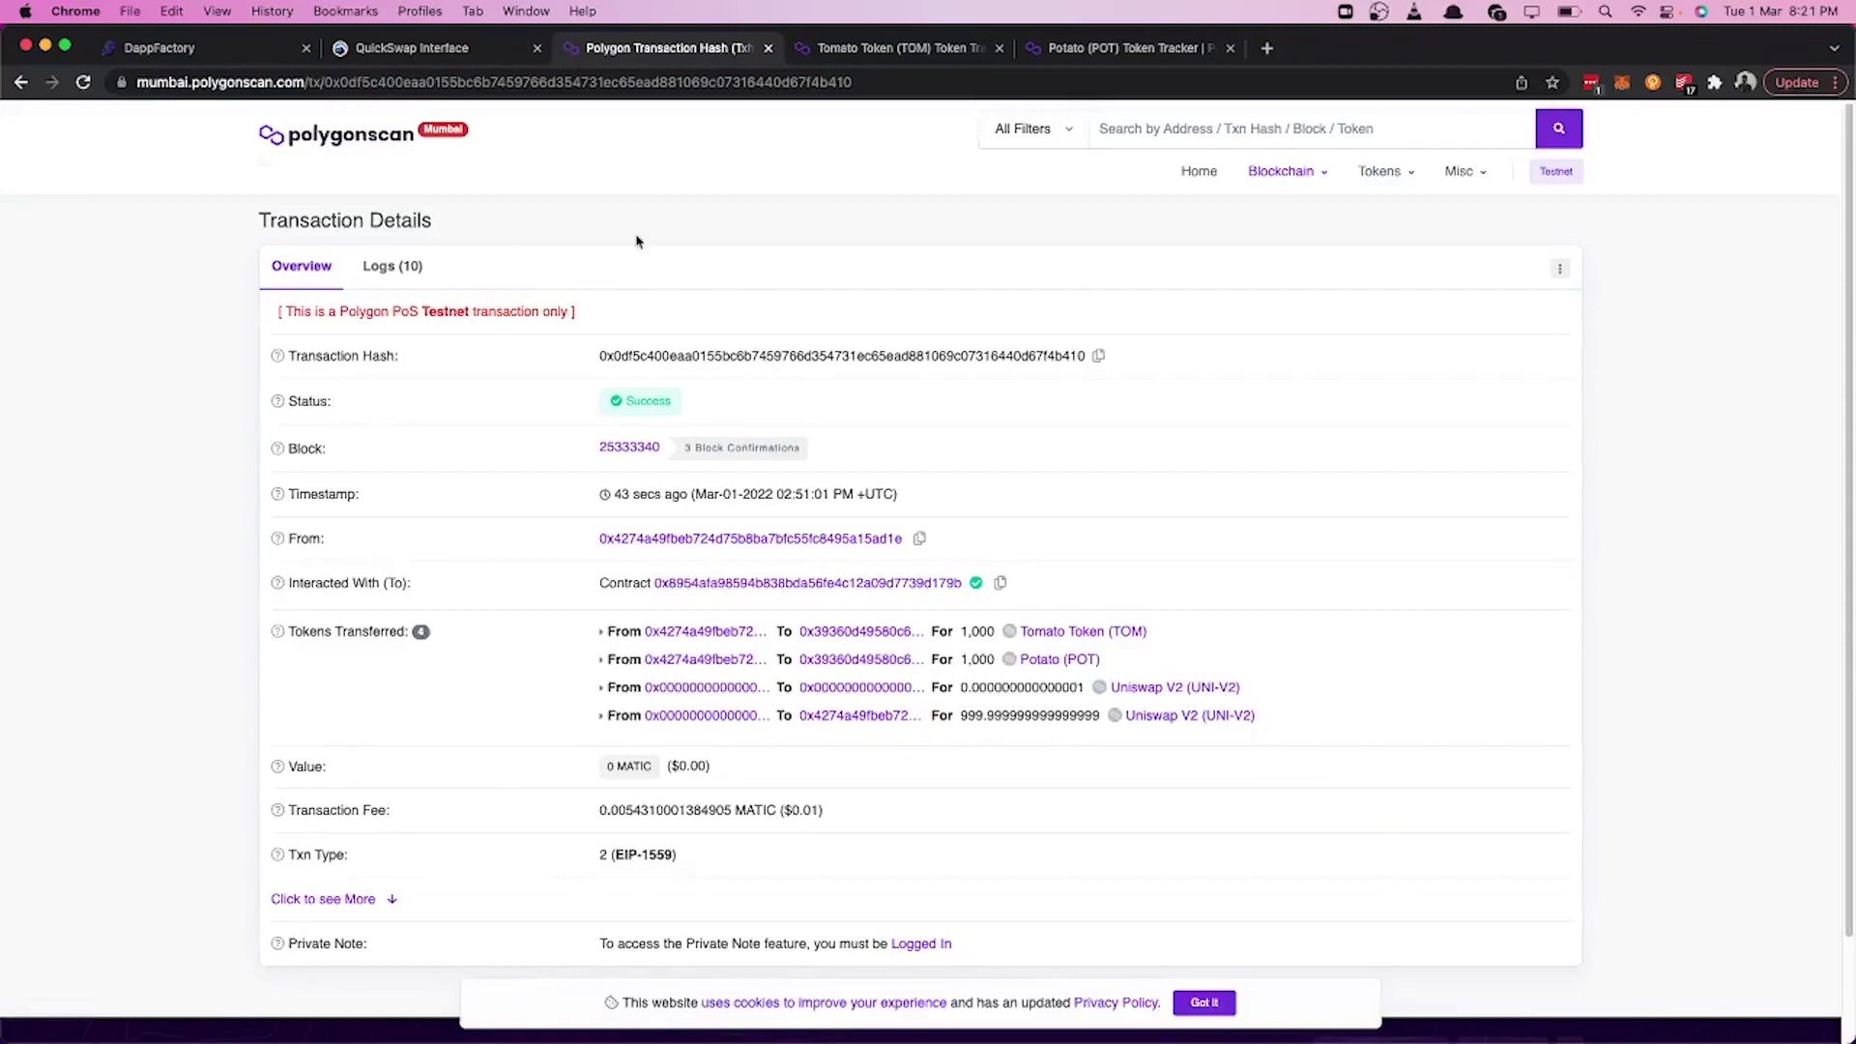
click(769, 49)
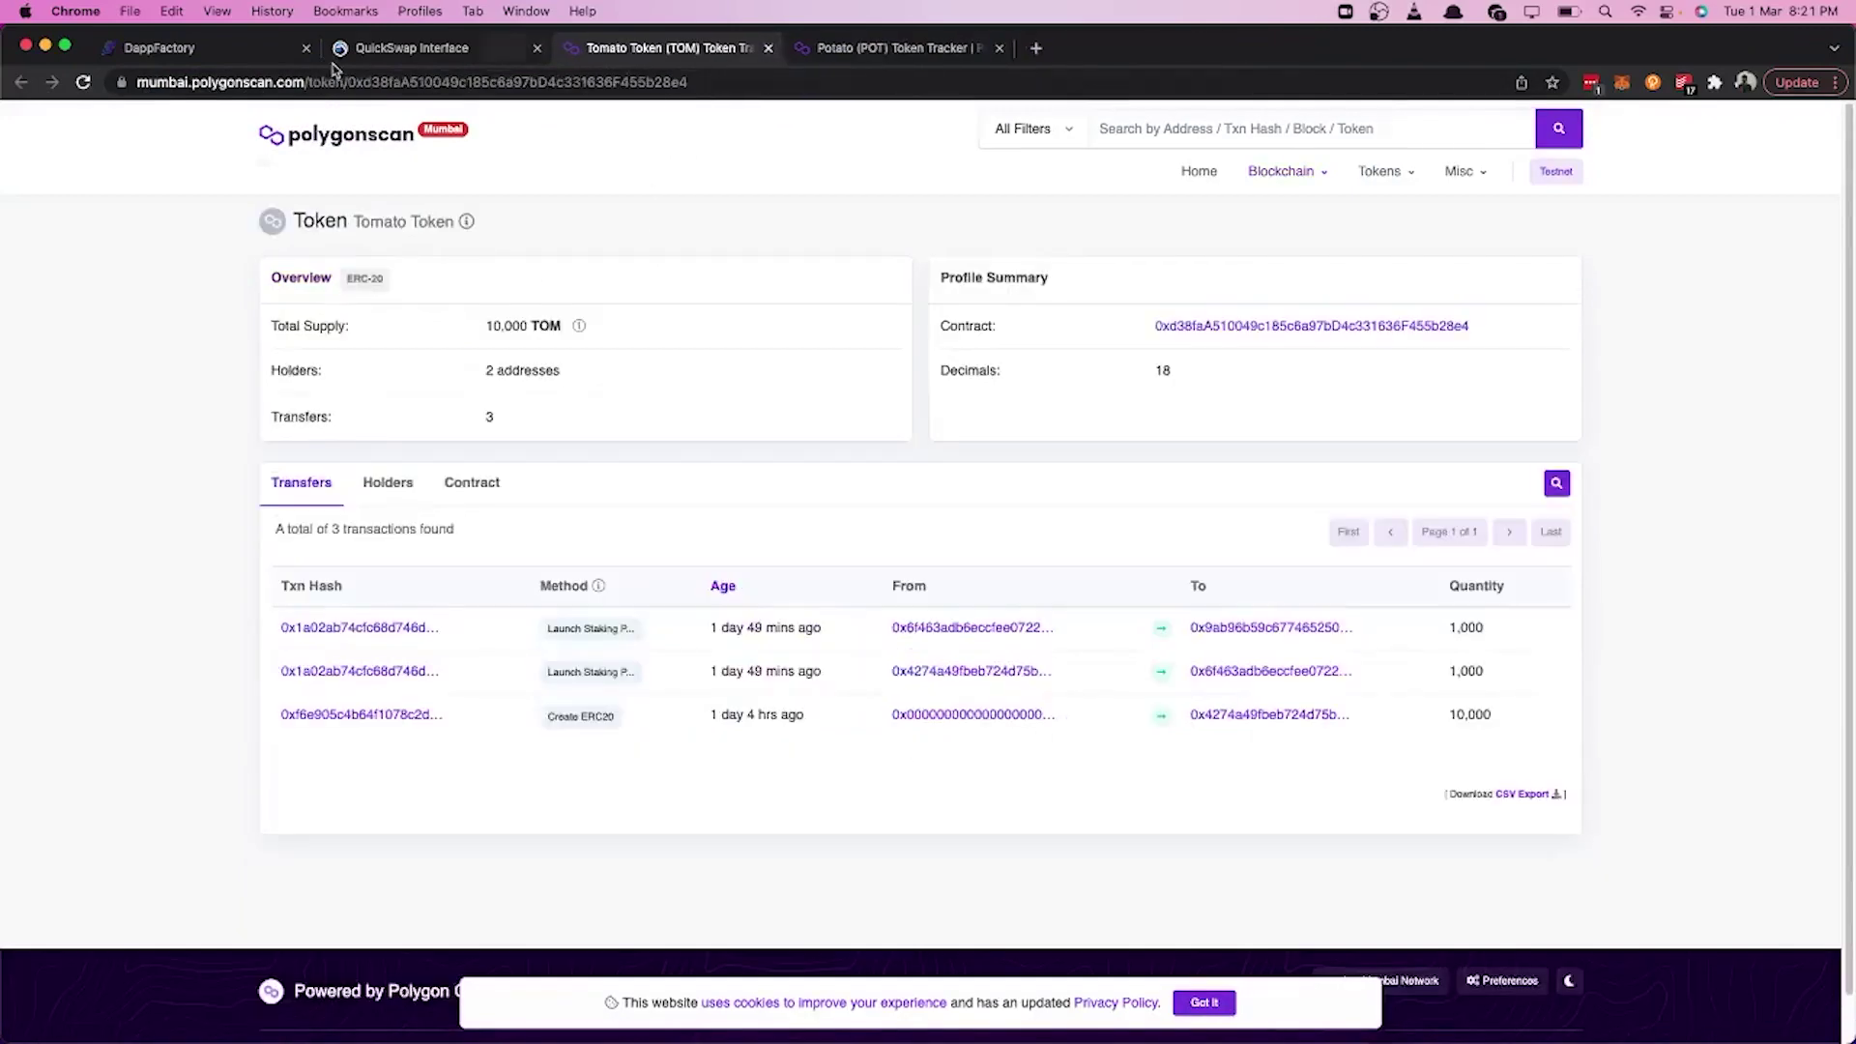
click(159, 47)
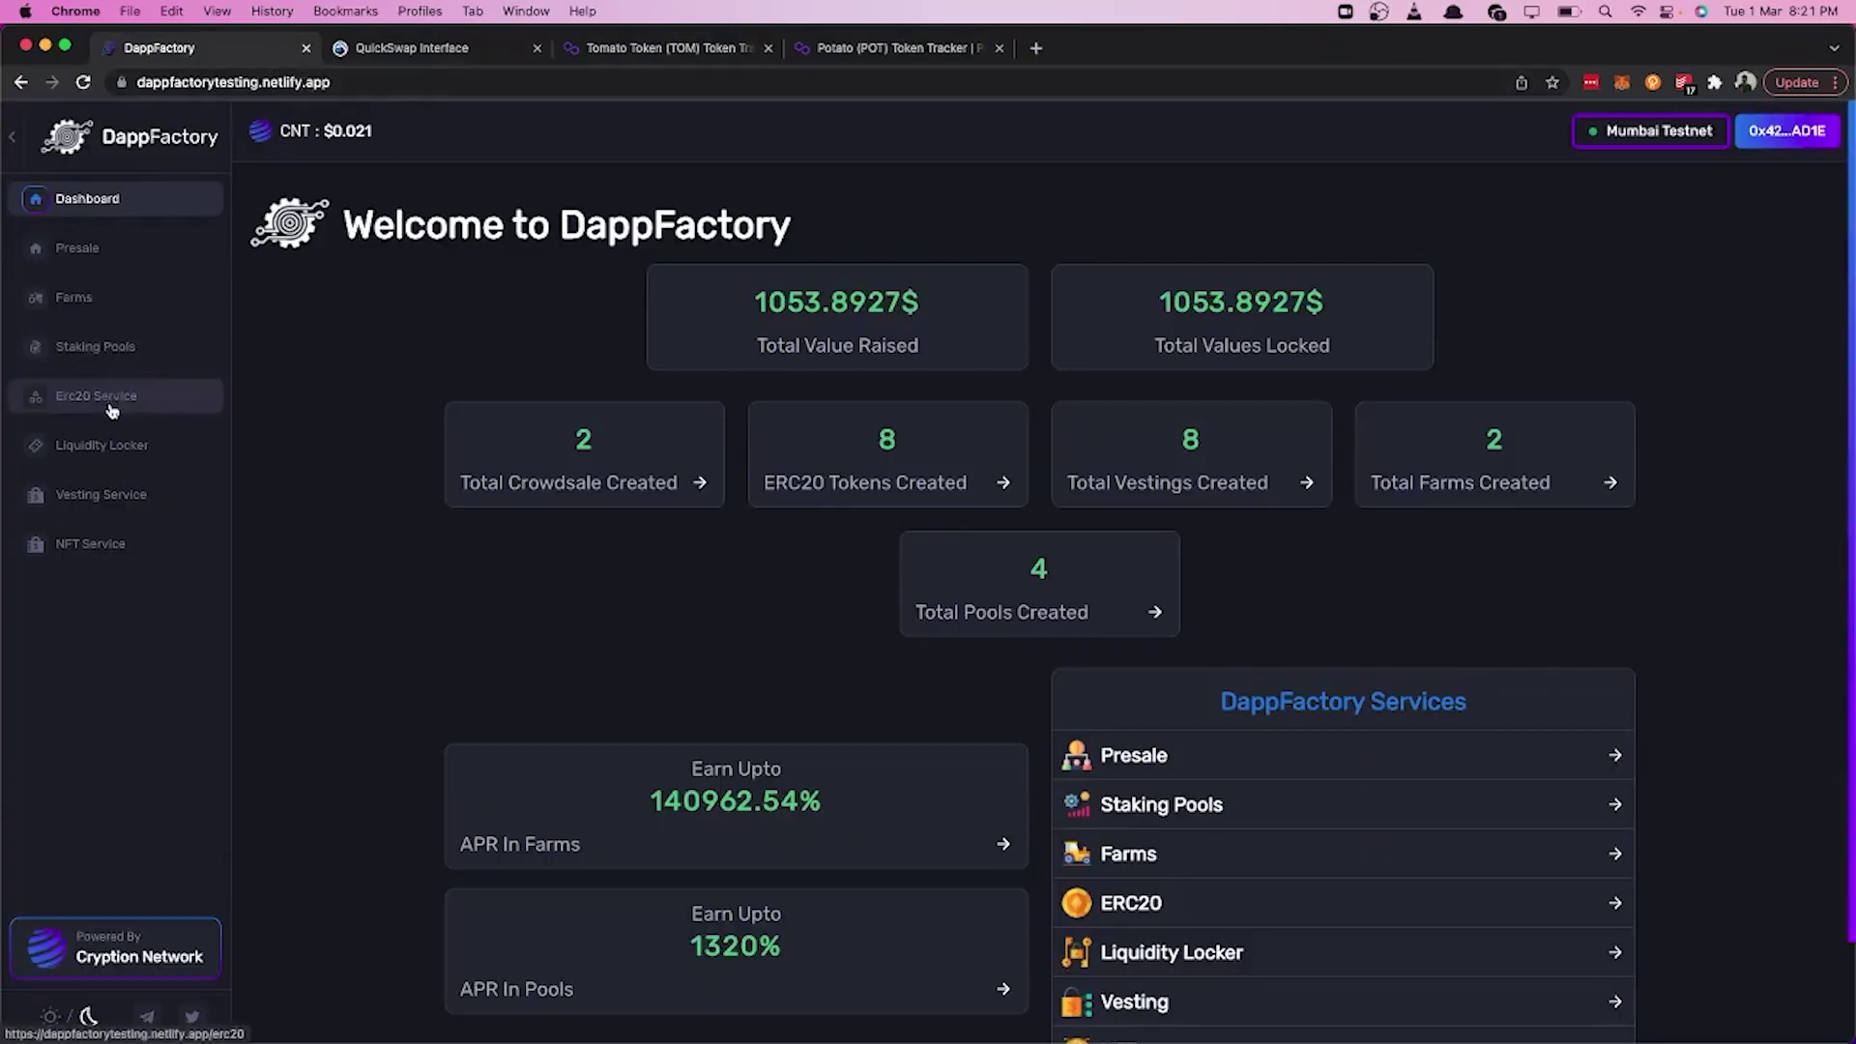
click(110, 444)
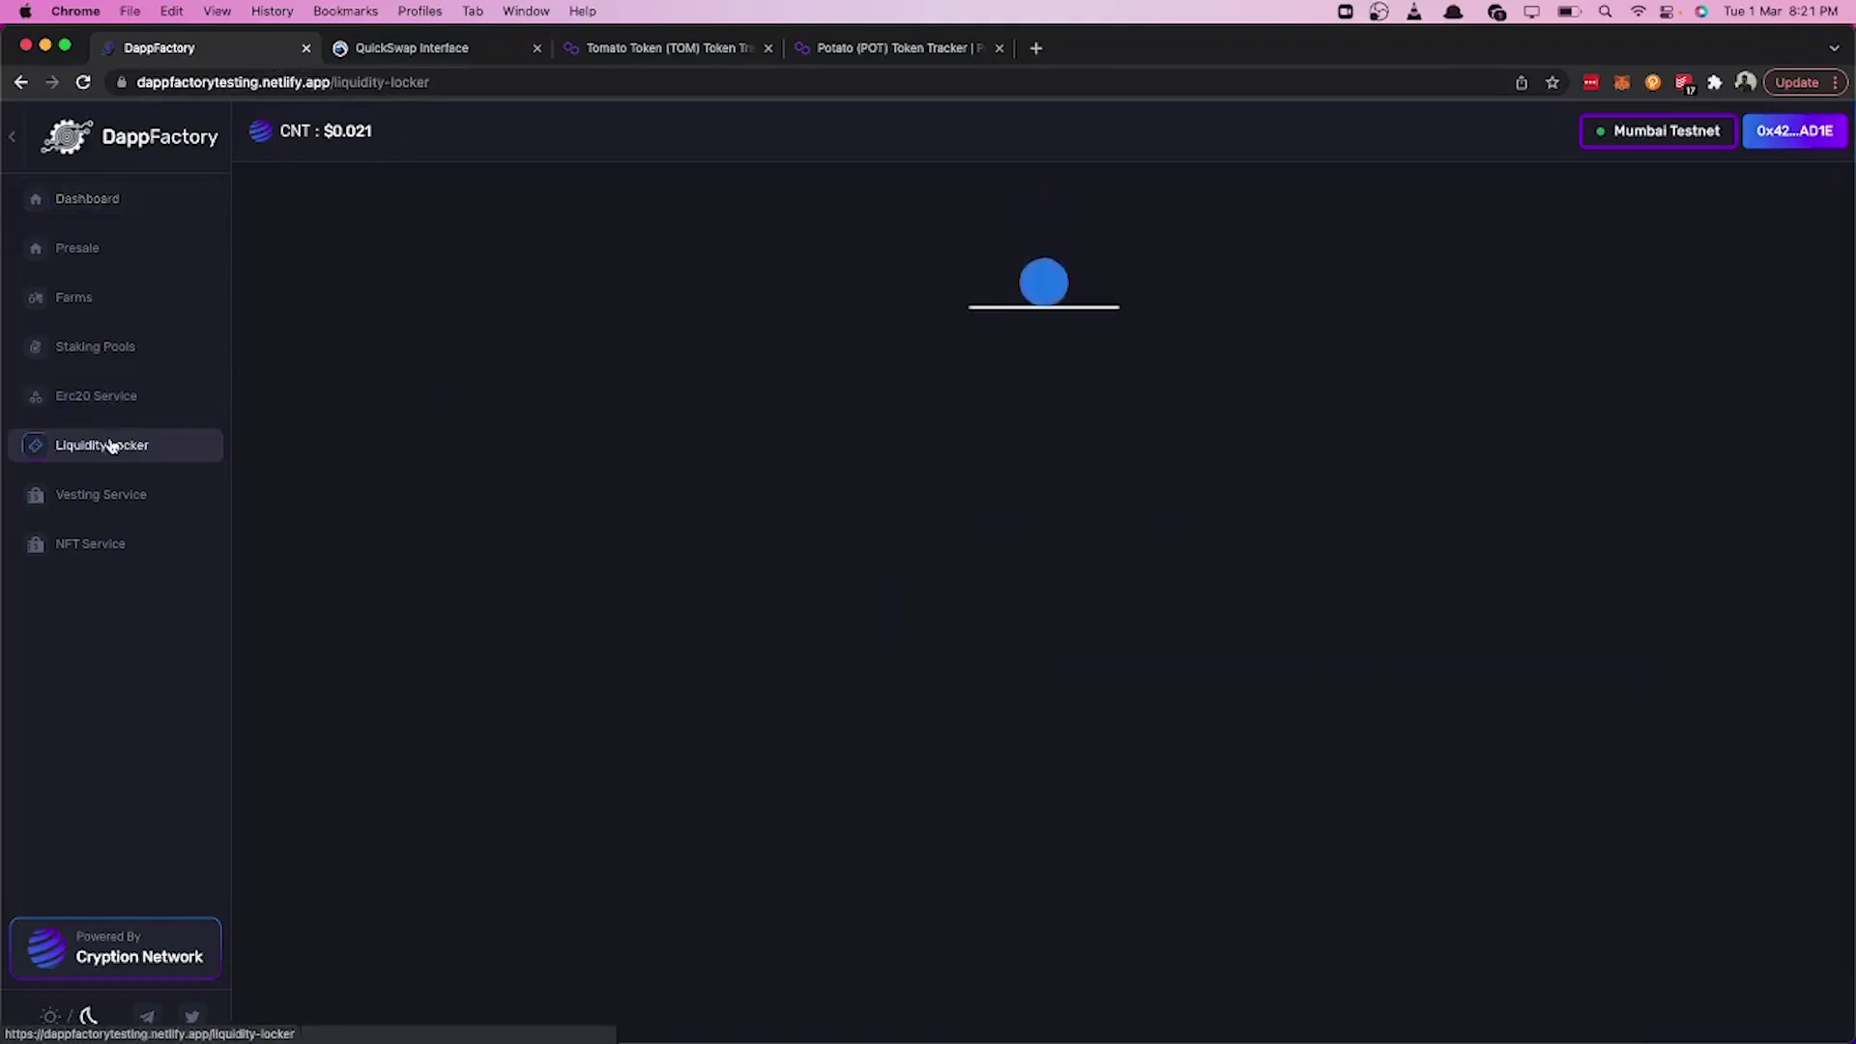
- Reopen the transaction, view the Uniswap V2 LP token page and the QuickSwap position
key(super+shift+t)
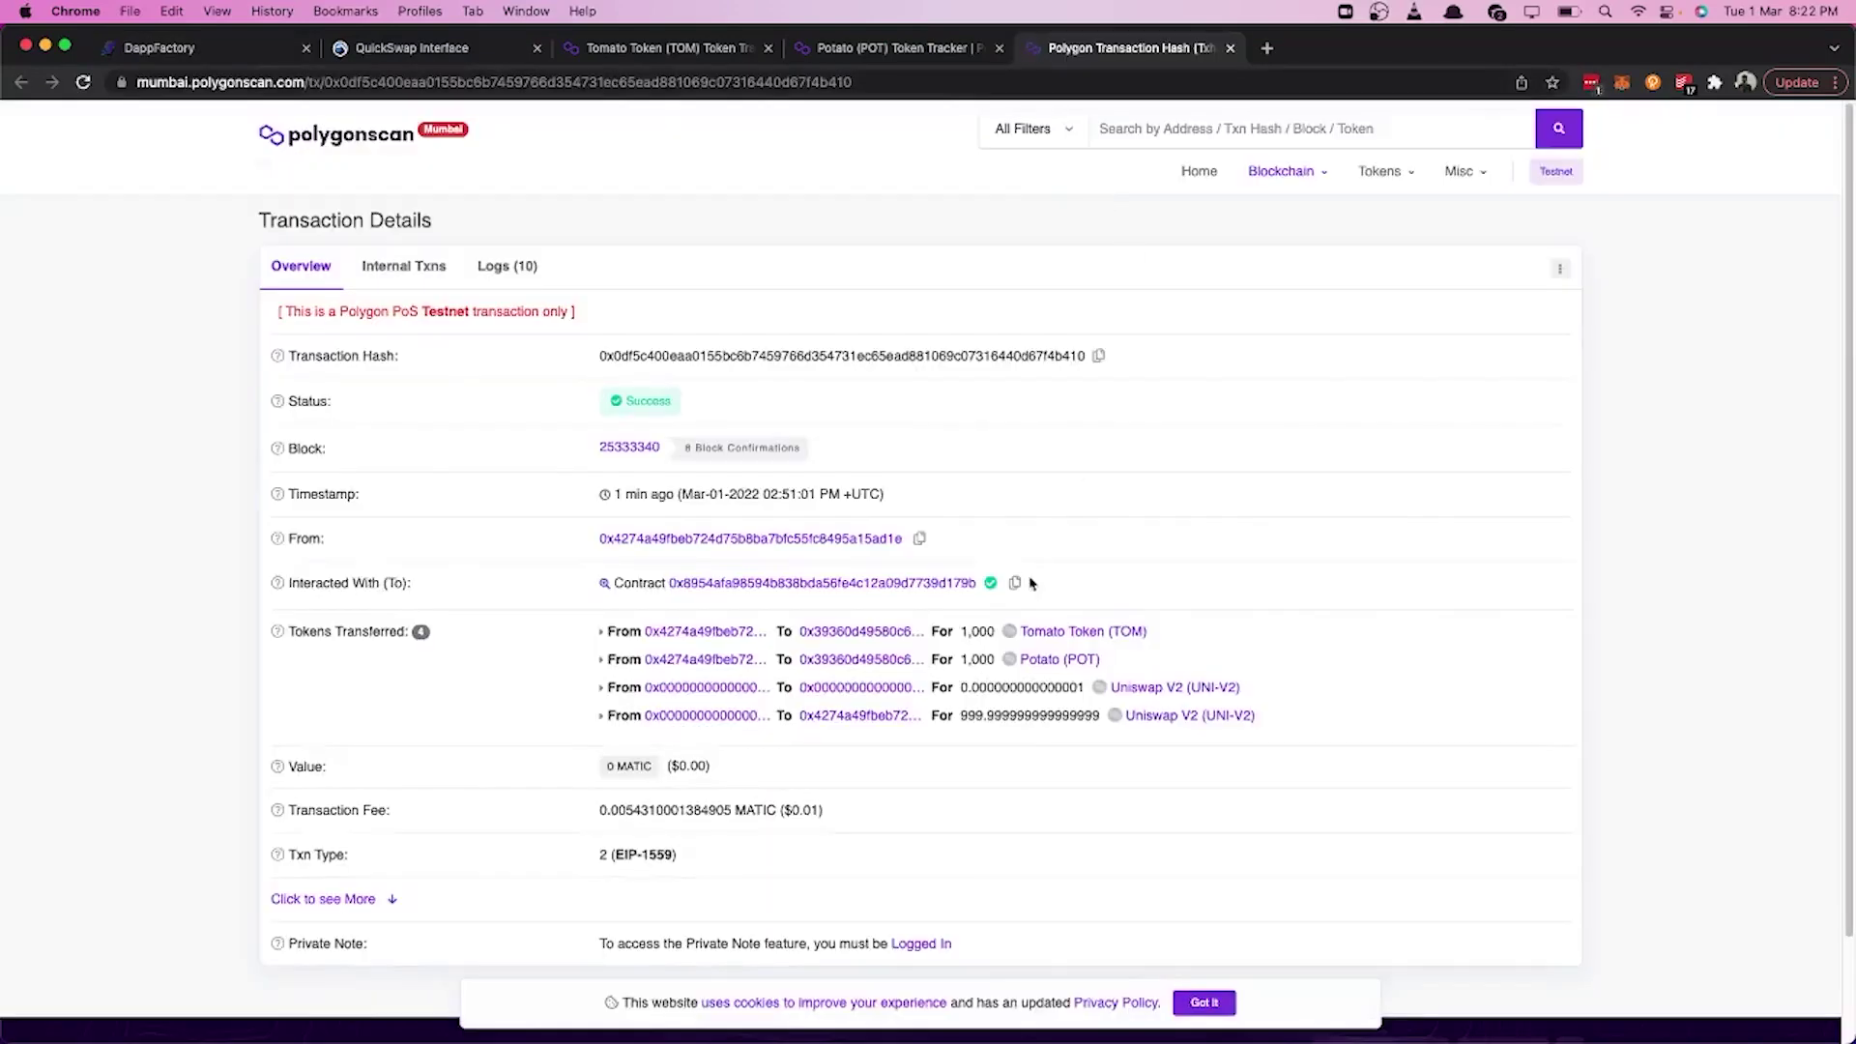
click(1133, 723)
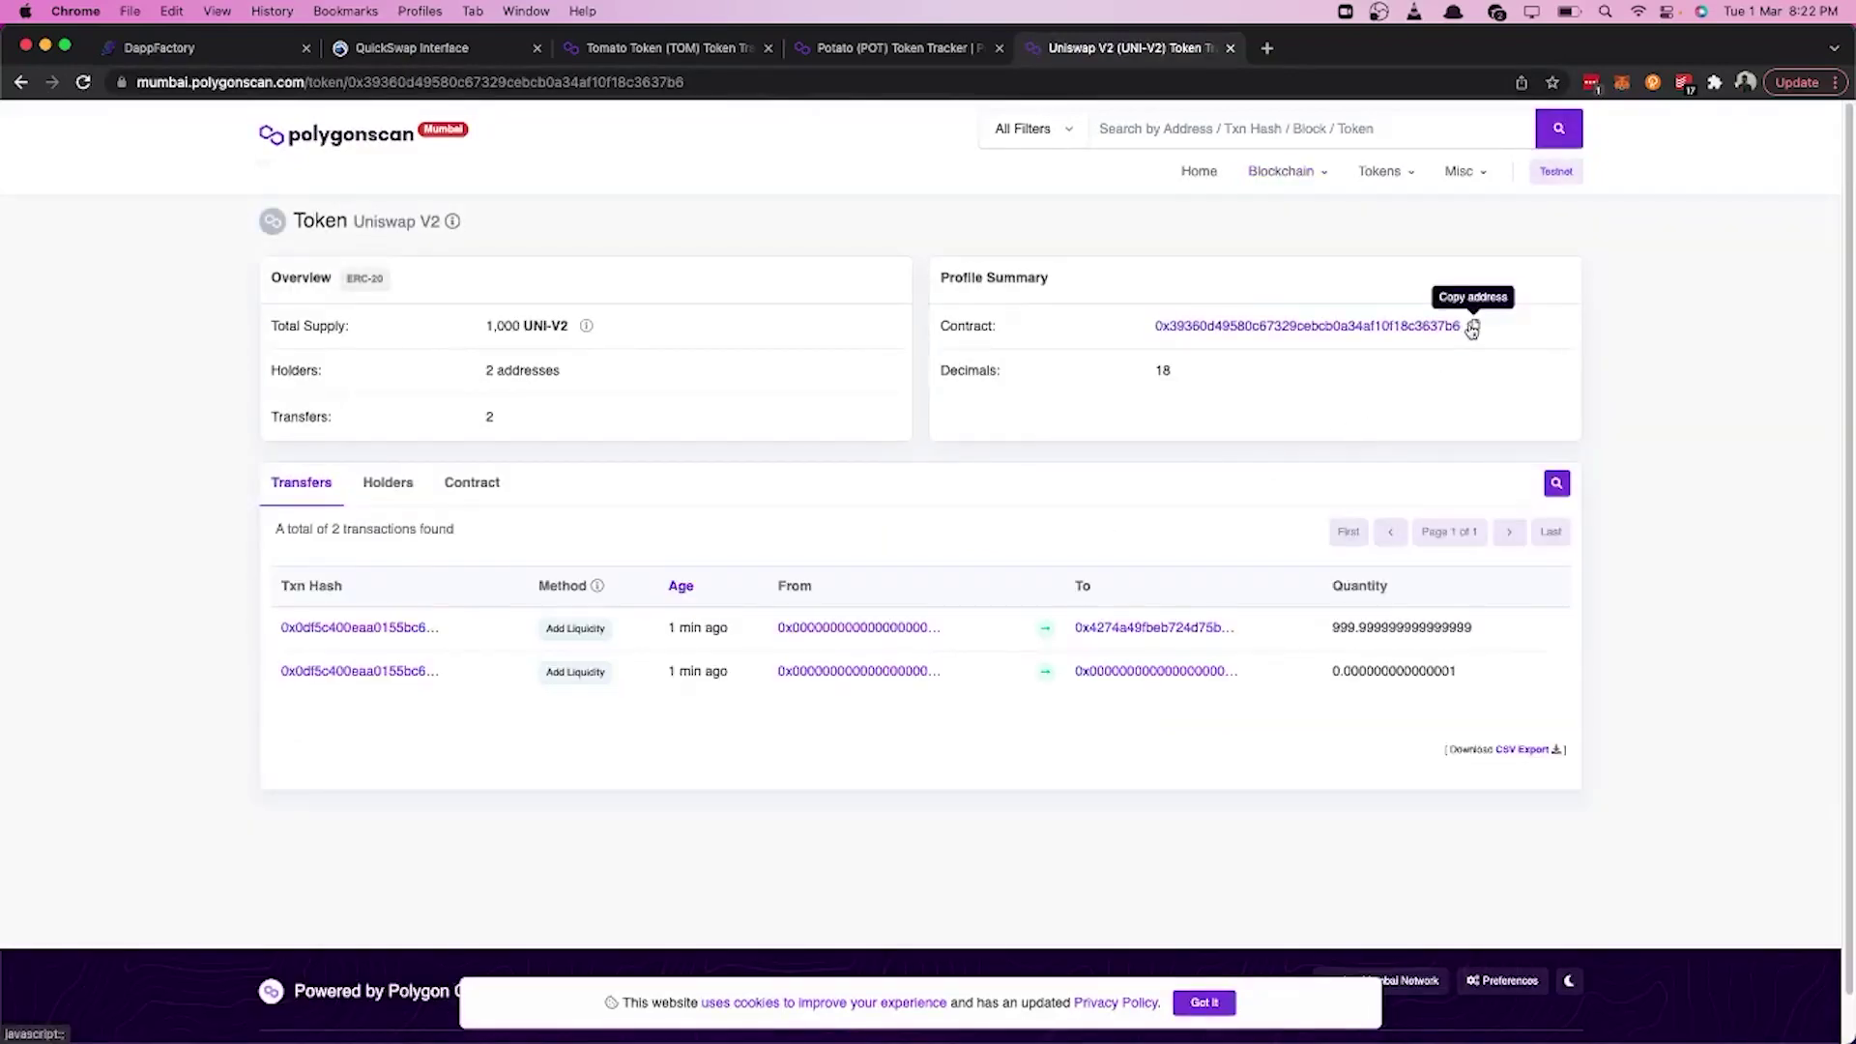
click(426, 51)
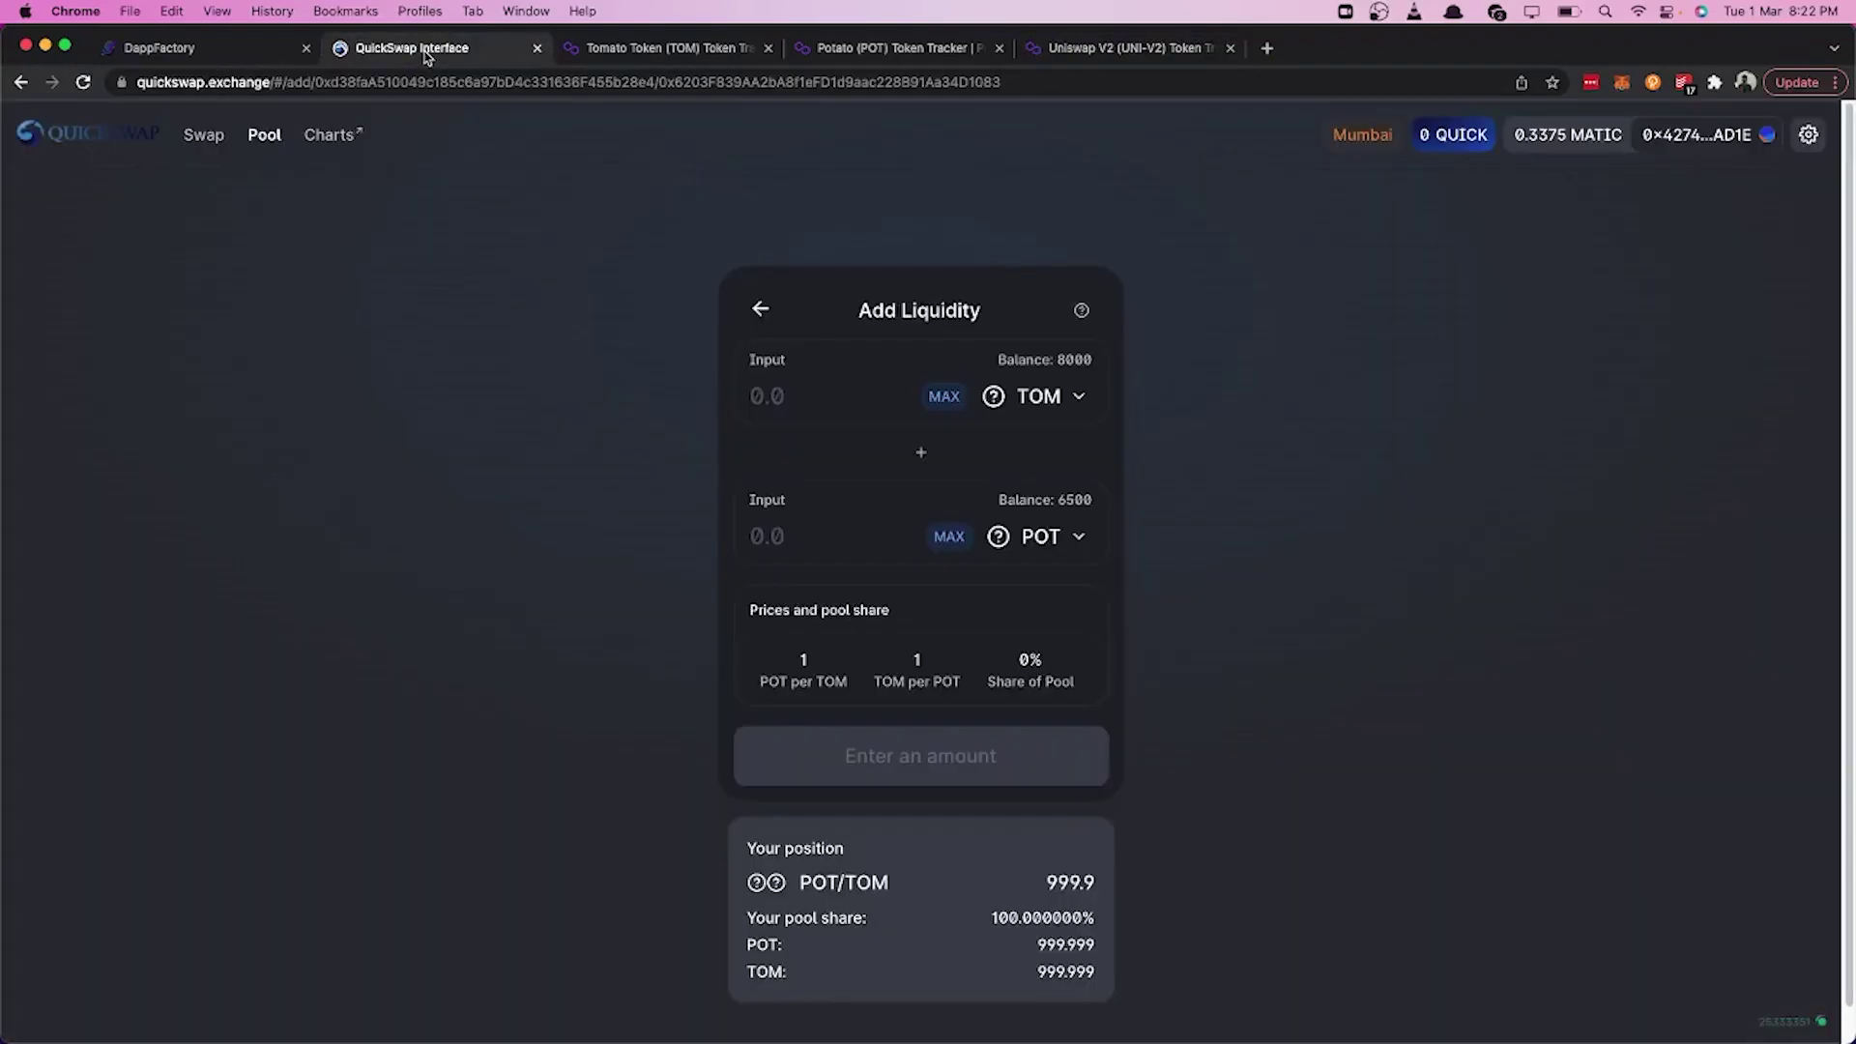
click(207, 54)
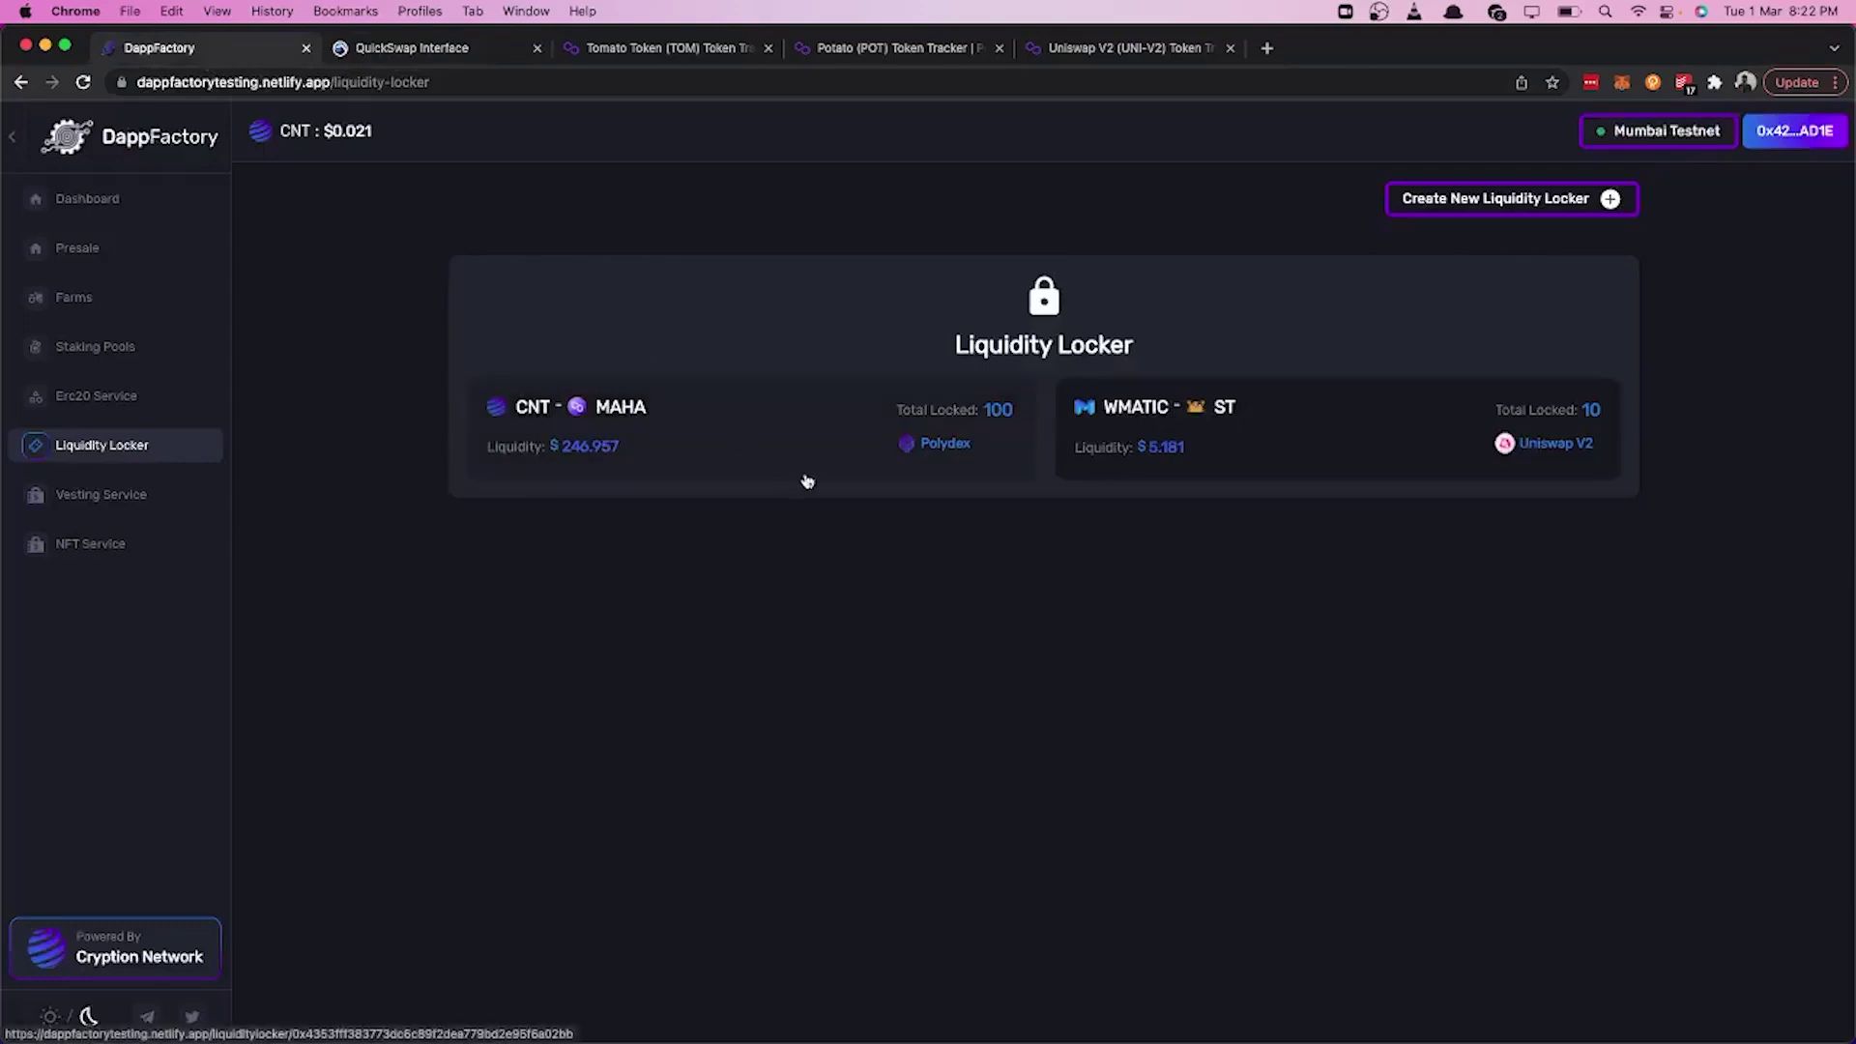
- Start a new liquidity locker on Quickswap V1 and advance to pair details
click(1593, 209)
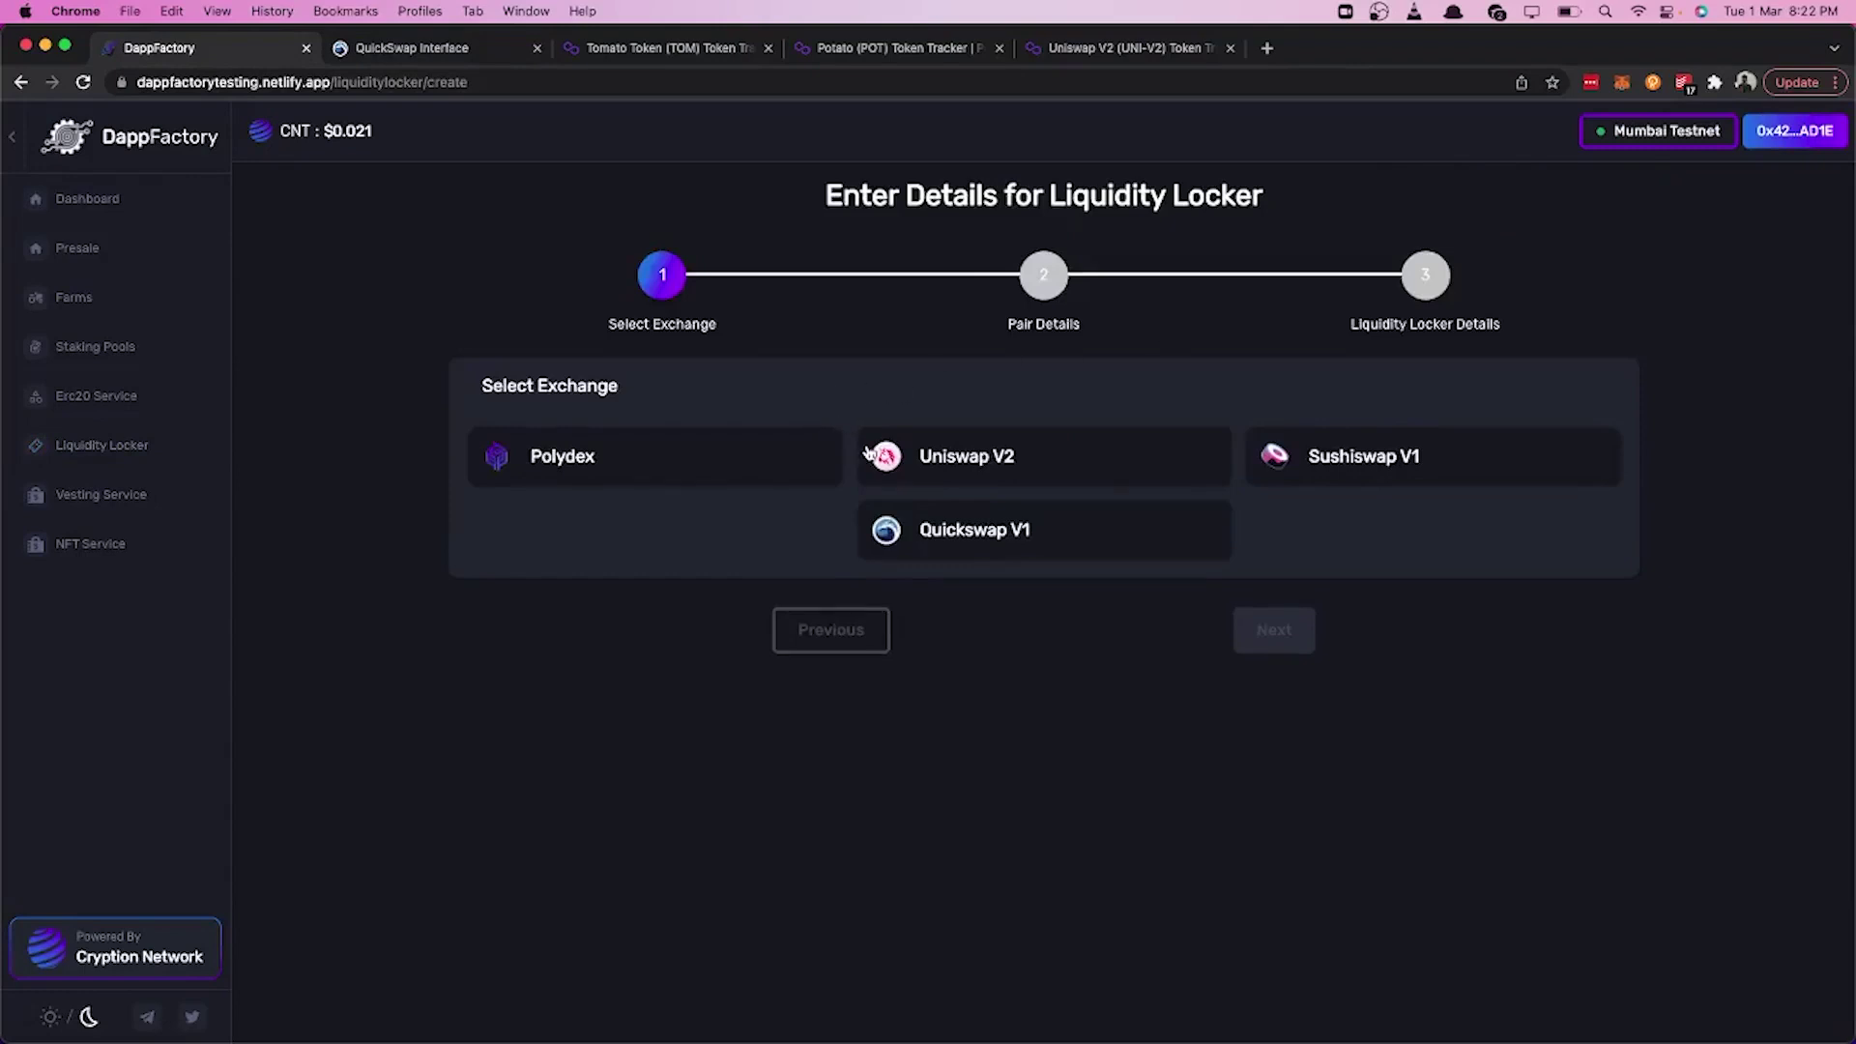
click(966, 532)
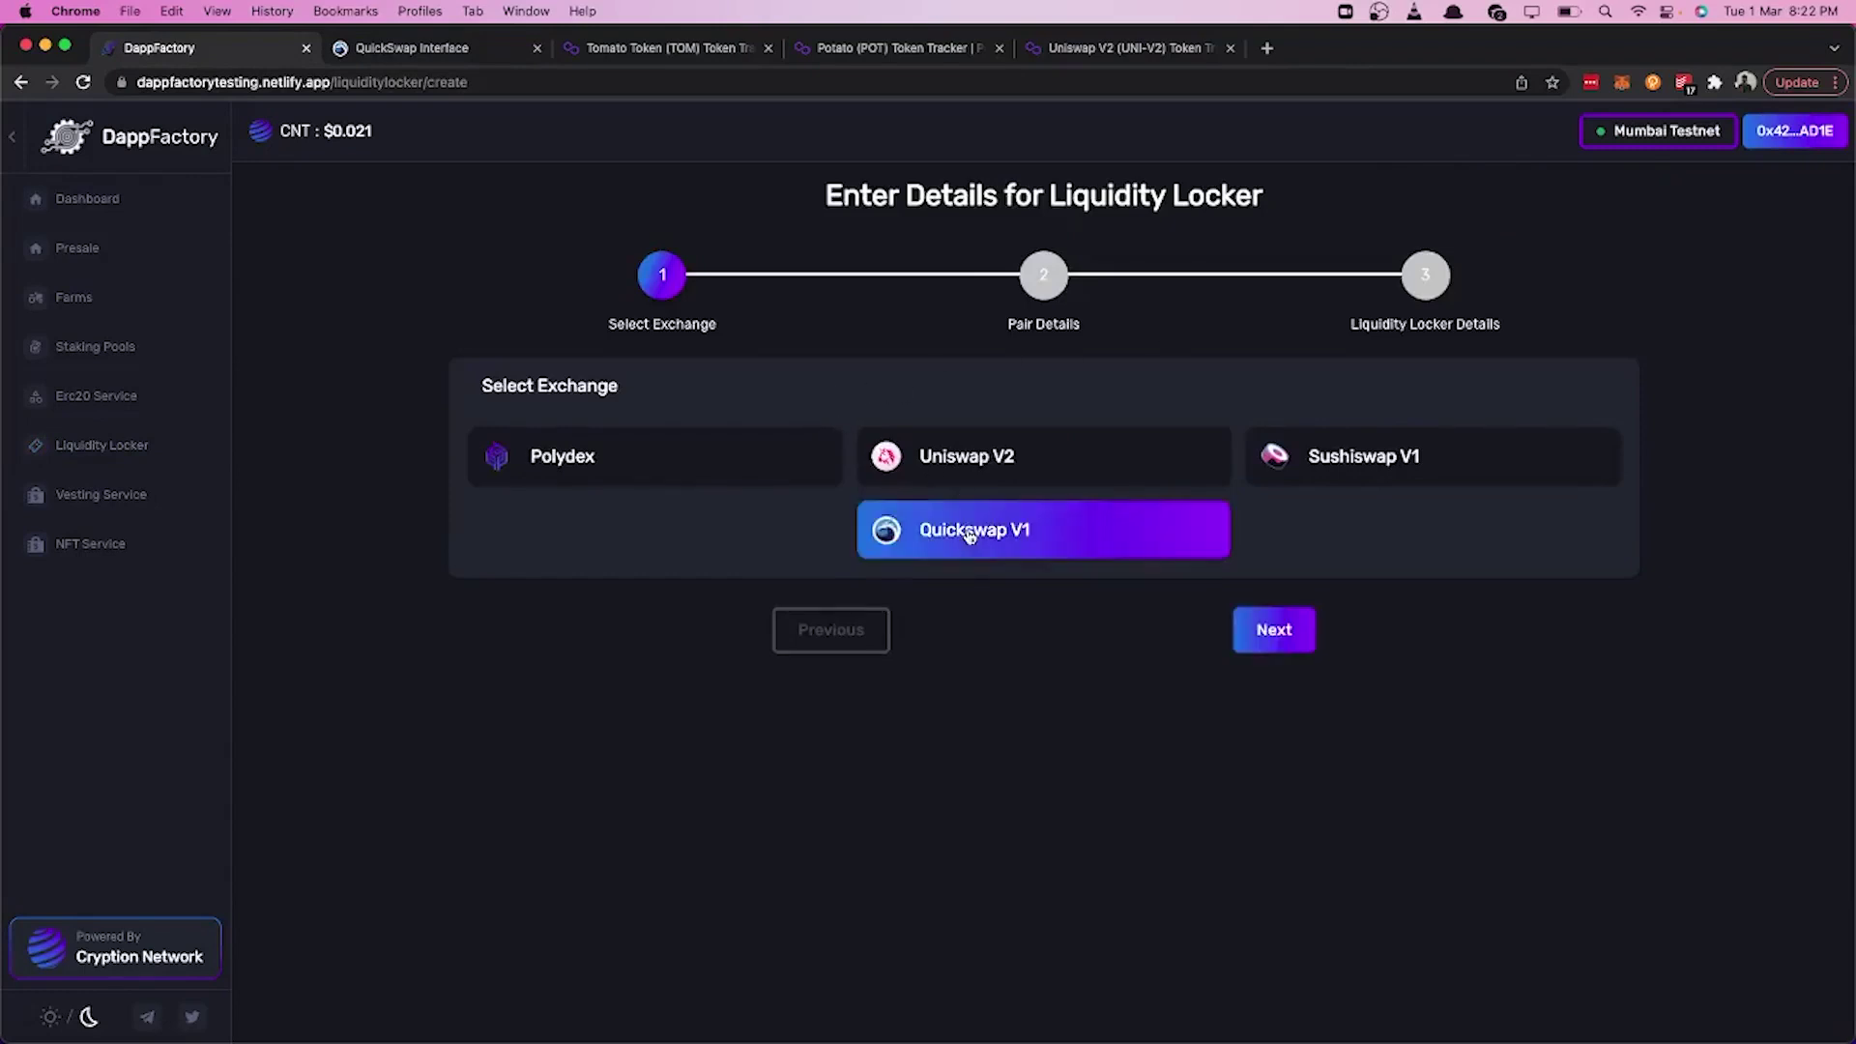
click(1242, 633)
- Paste the POT-TOM pair address and set potato.jpeg as the Token 0 image
click(653, 486)
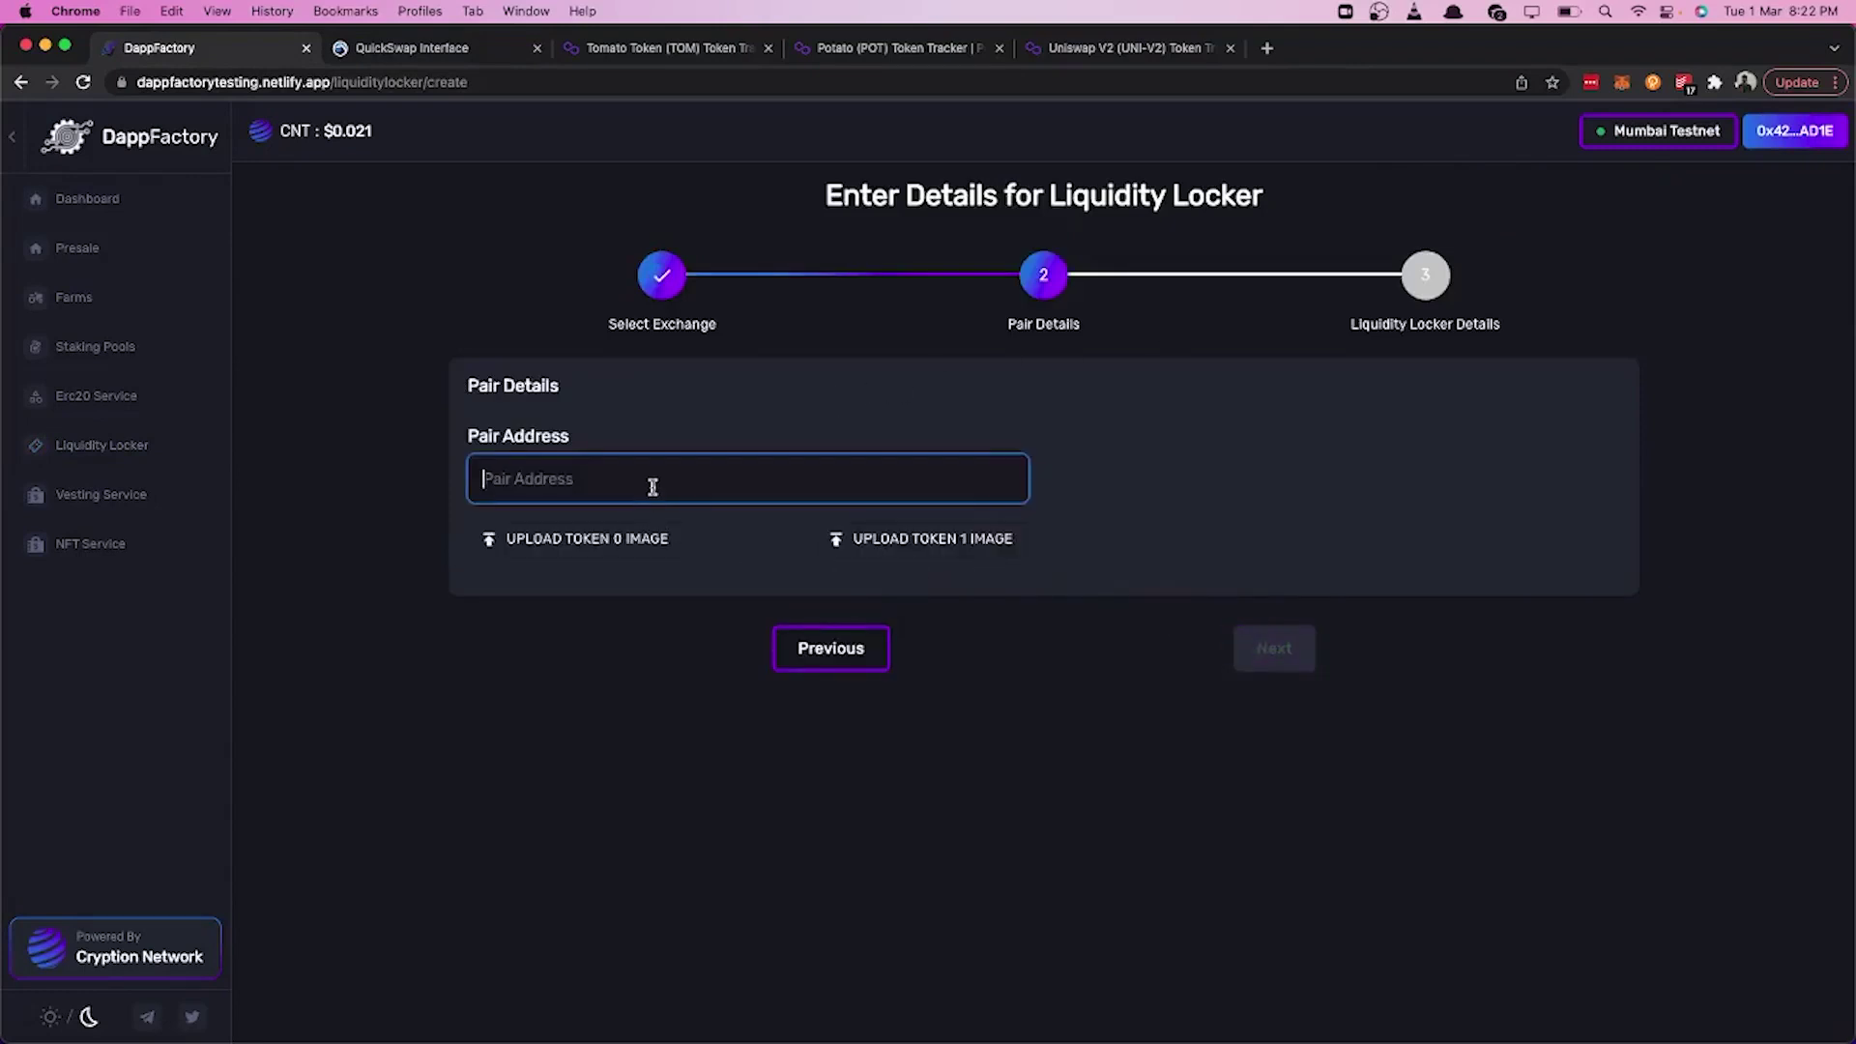
key(super+v)
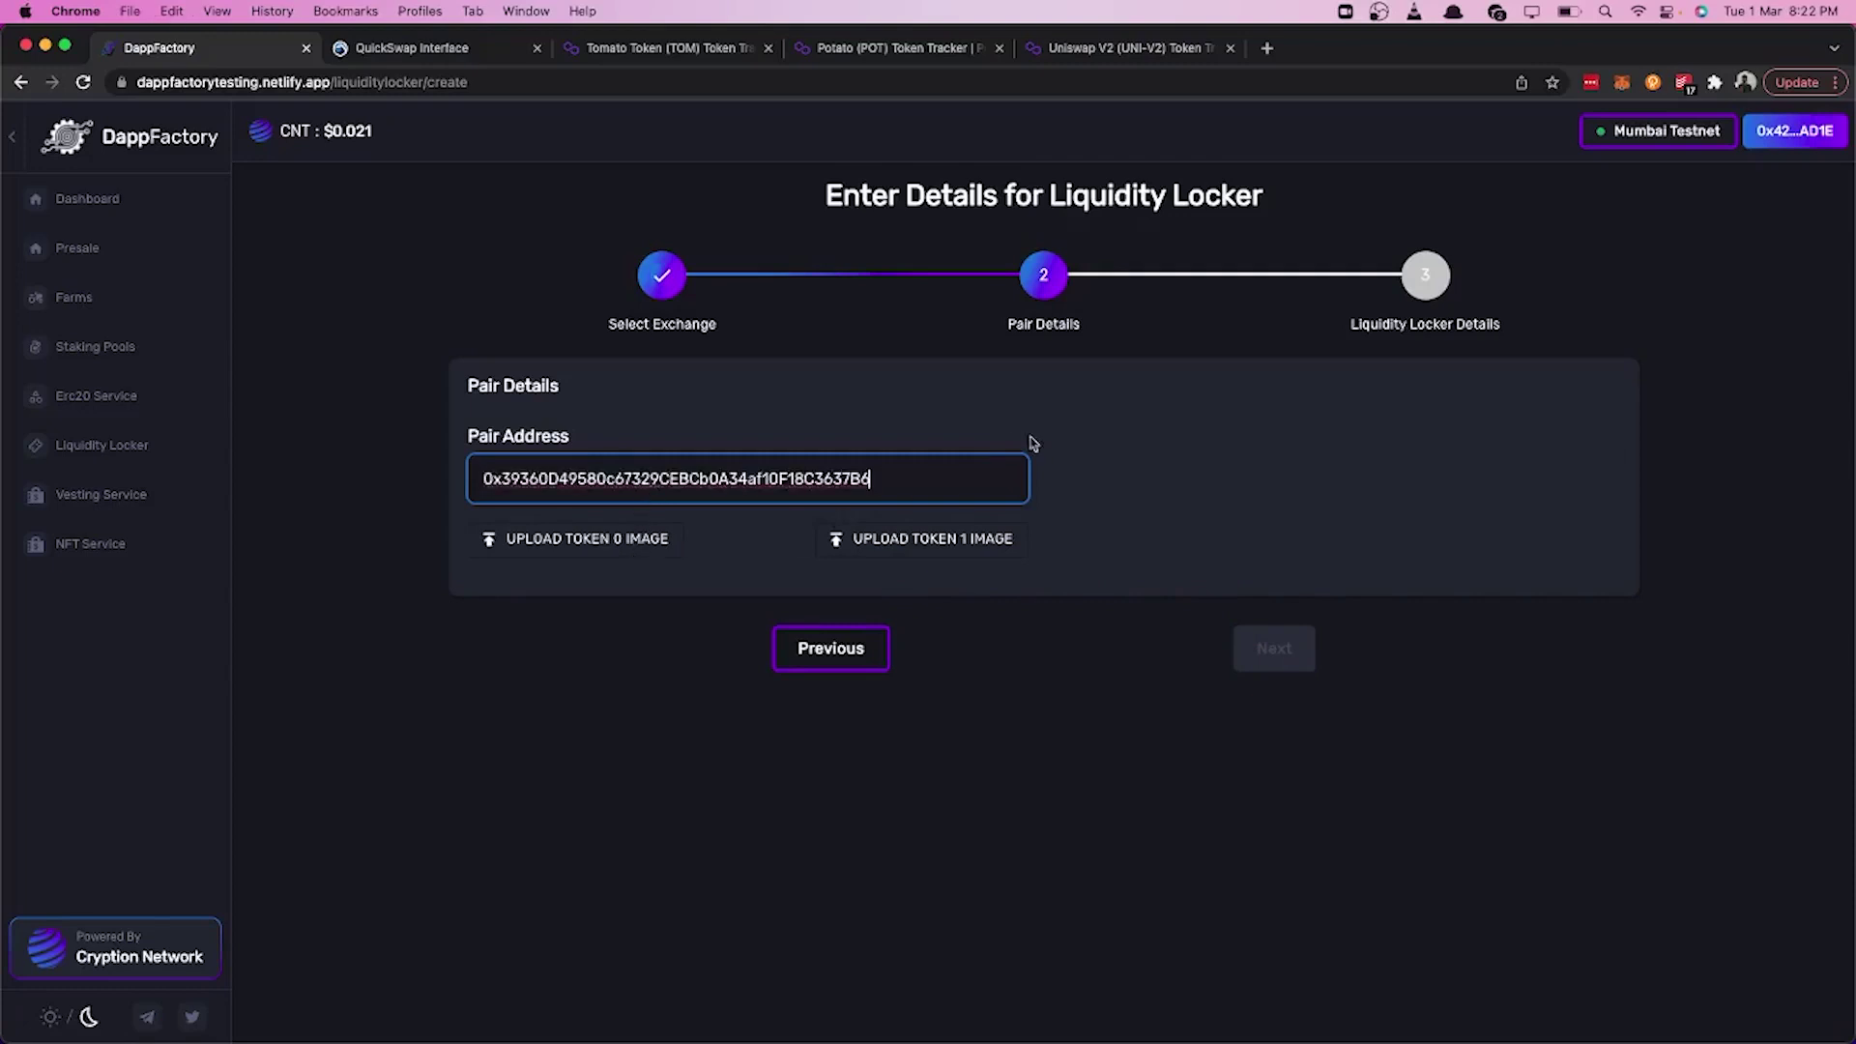
click(1027, 421)
click(656, 547)
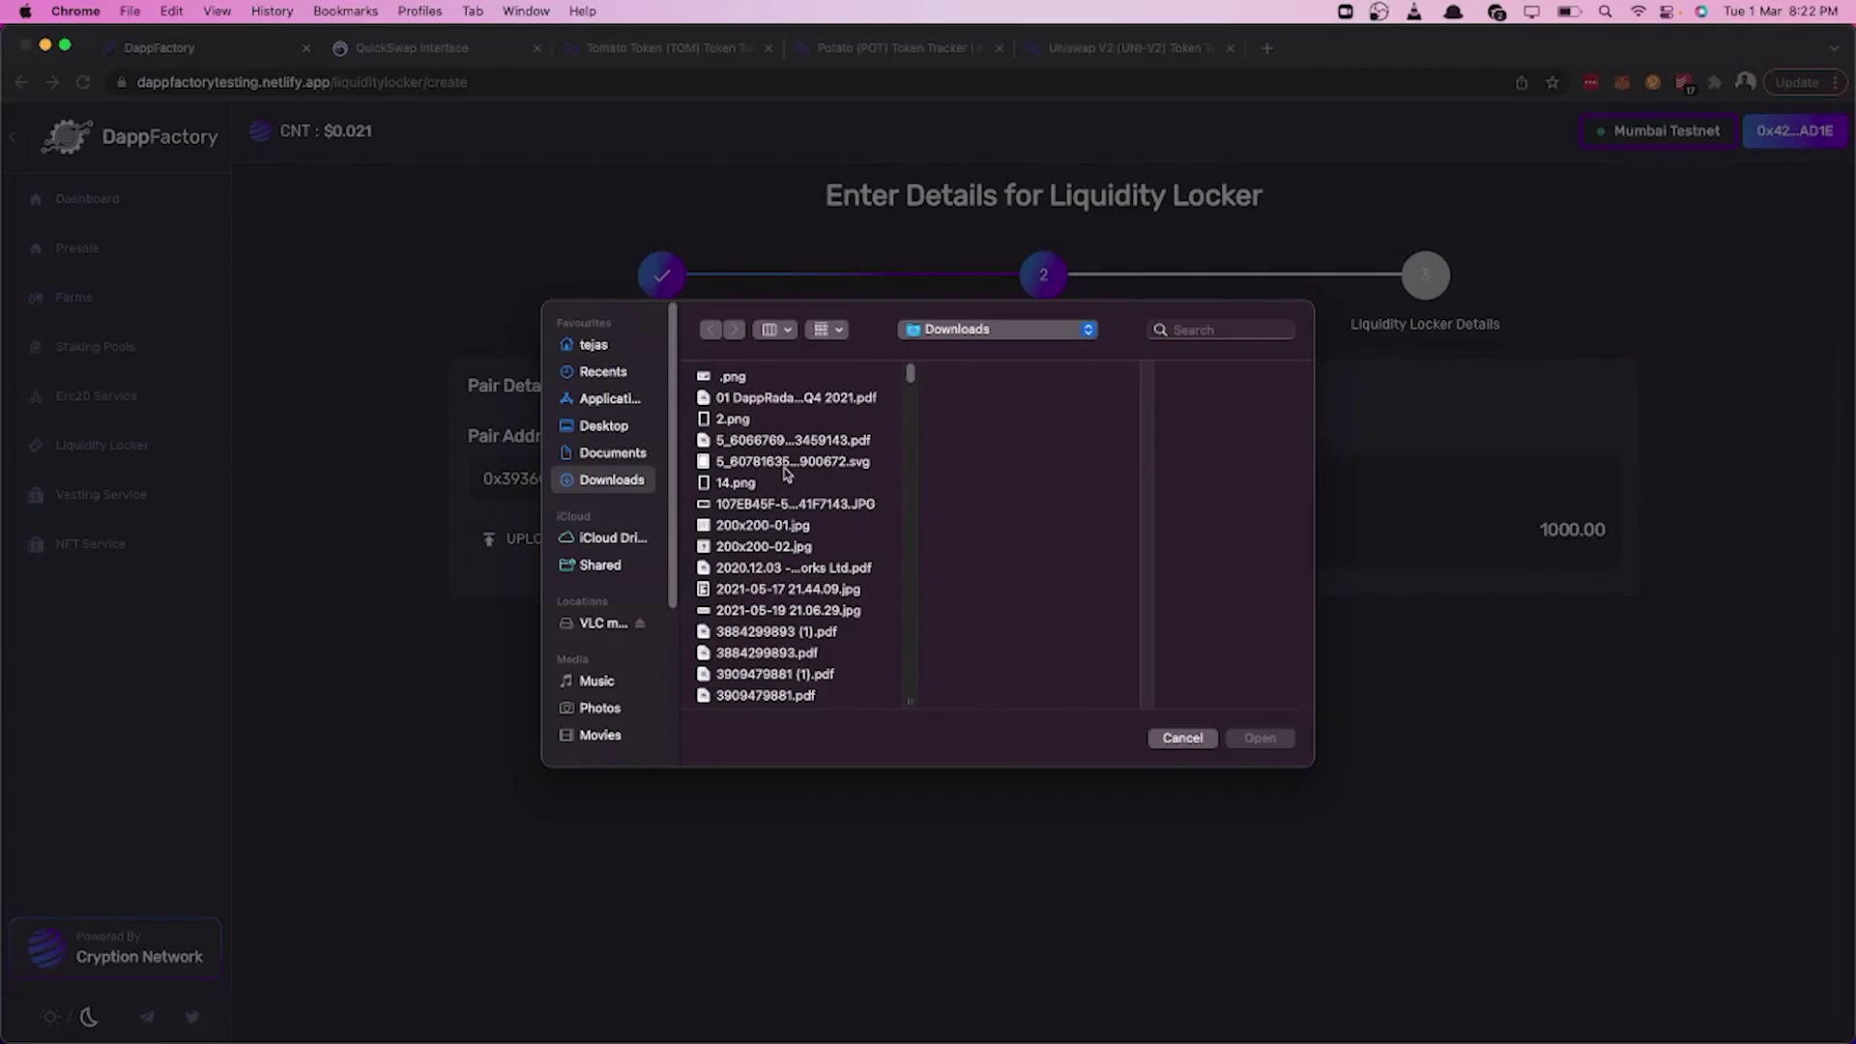
click(1224, 334)
text(potat)
key(Down)
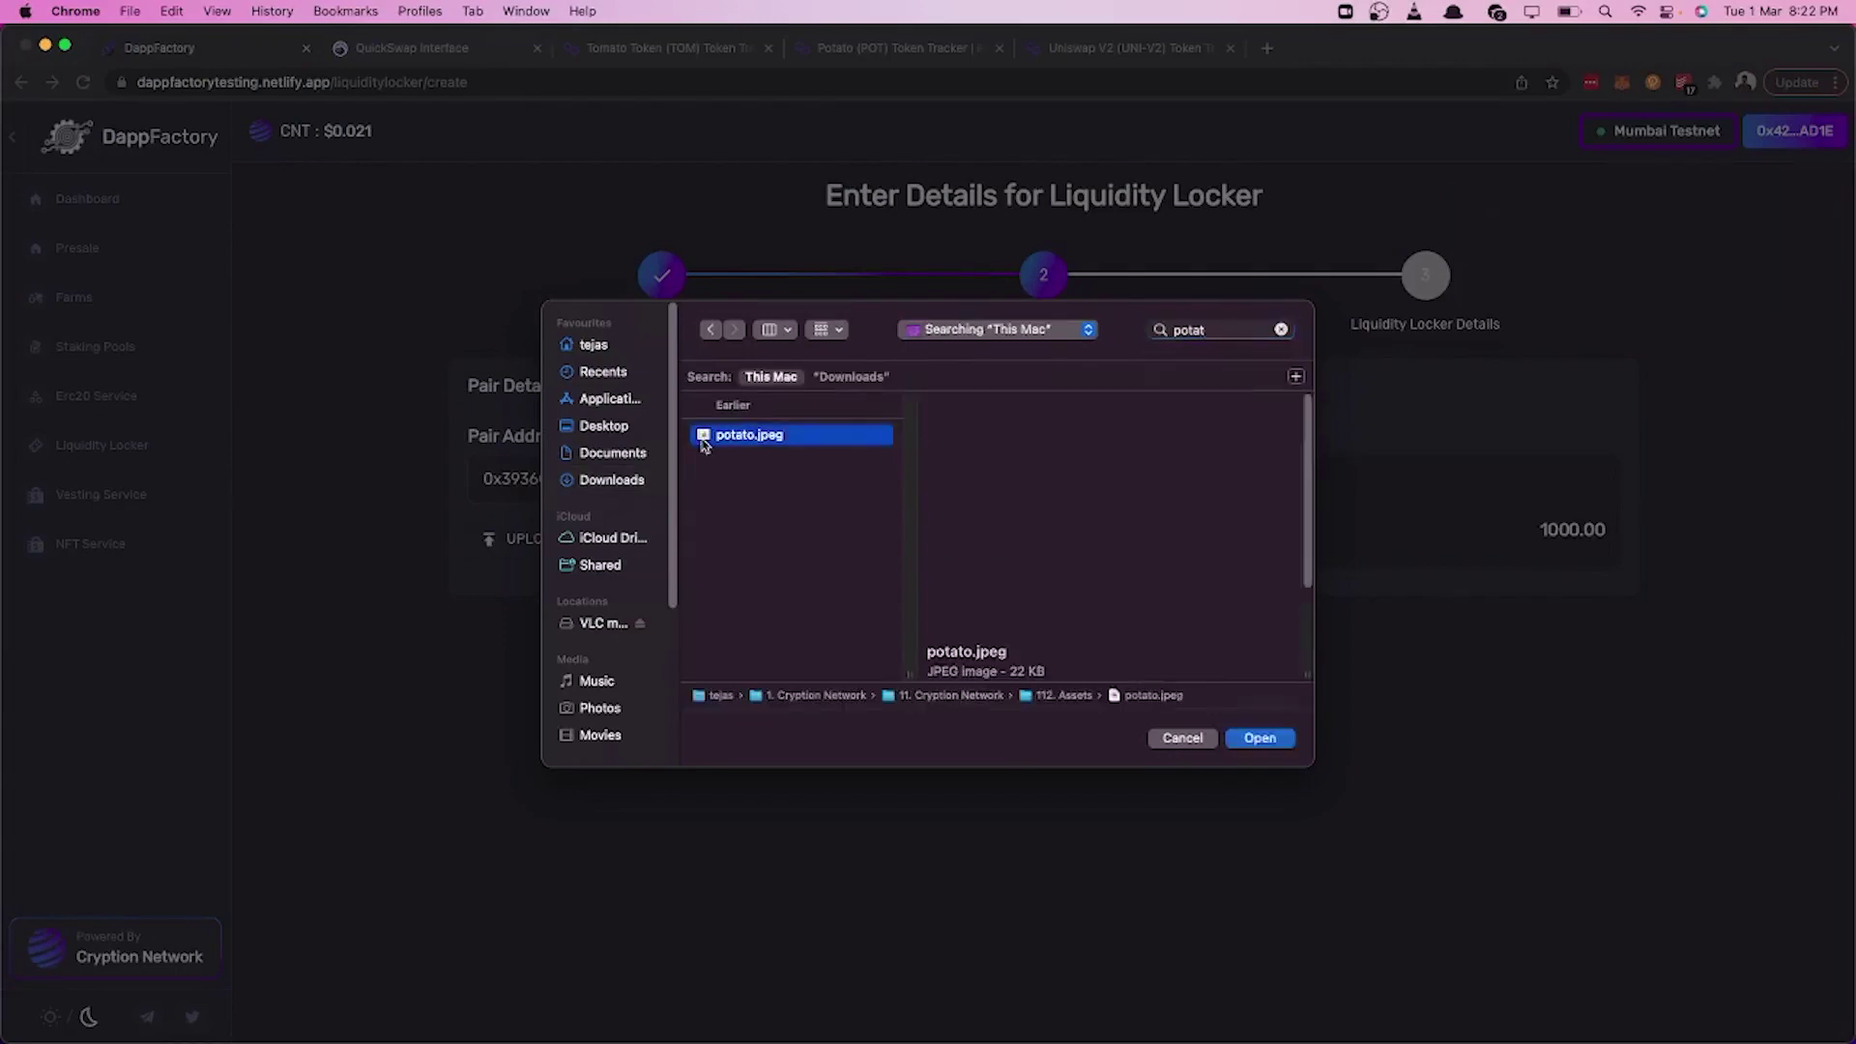
- Set tomato.jpeg as the Token 1 image and continue to locker details
click(1280, 738)
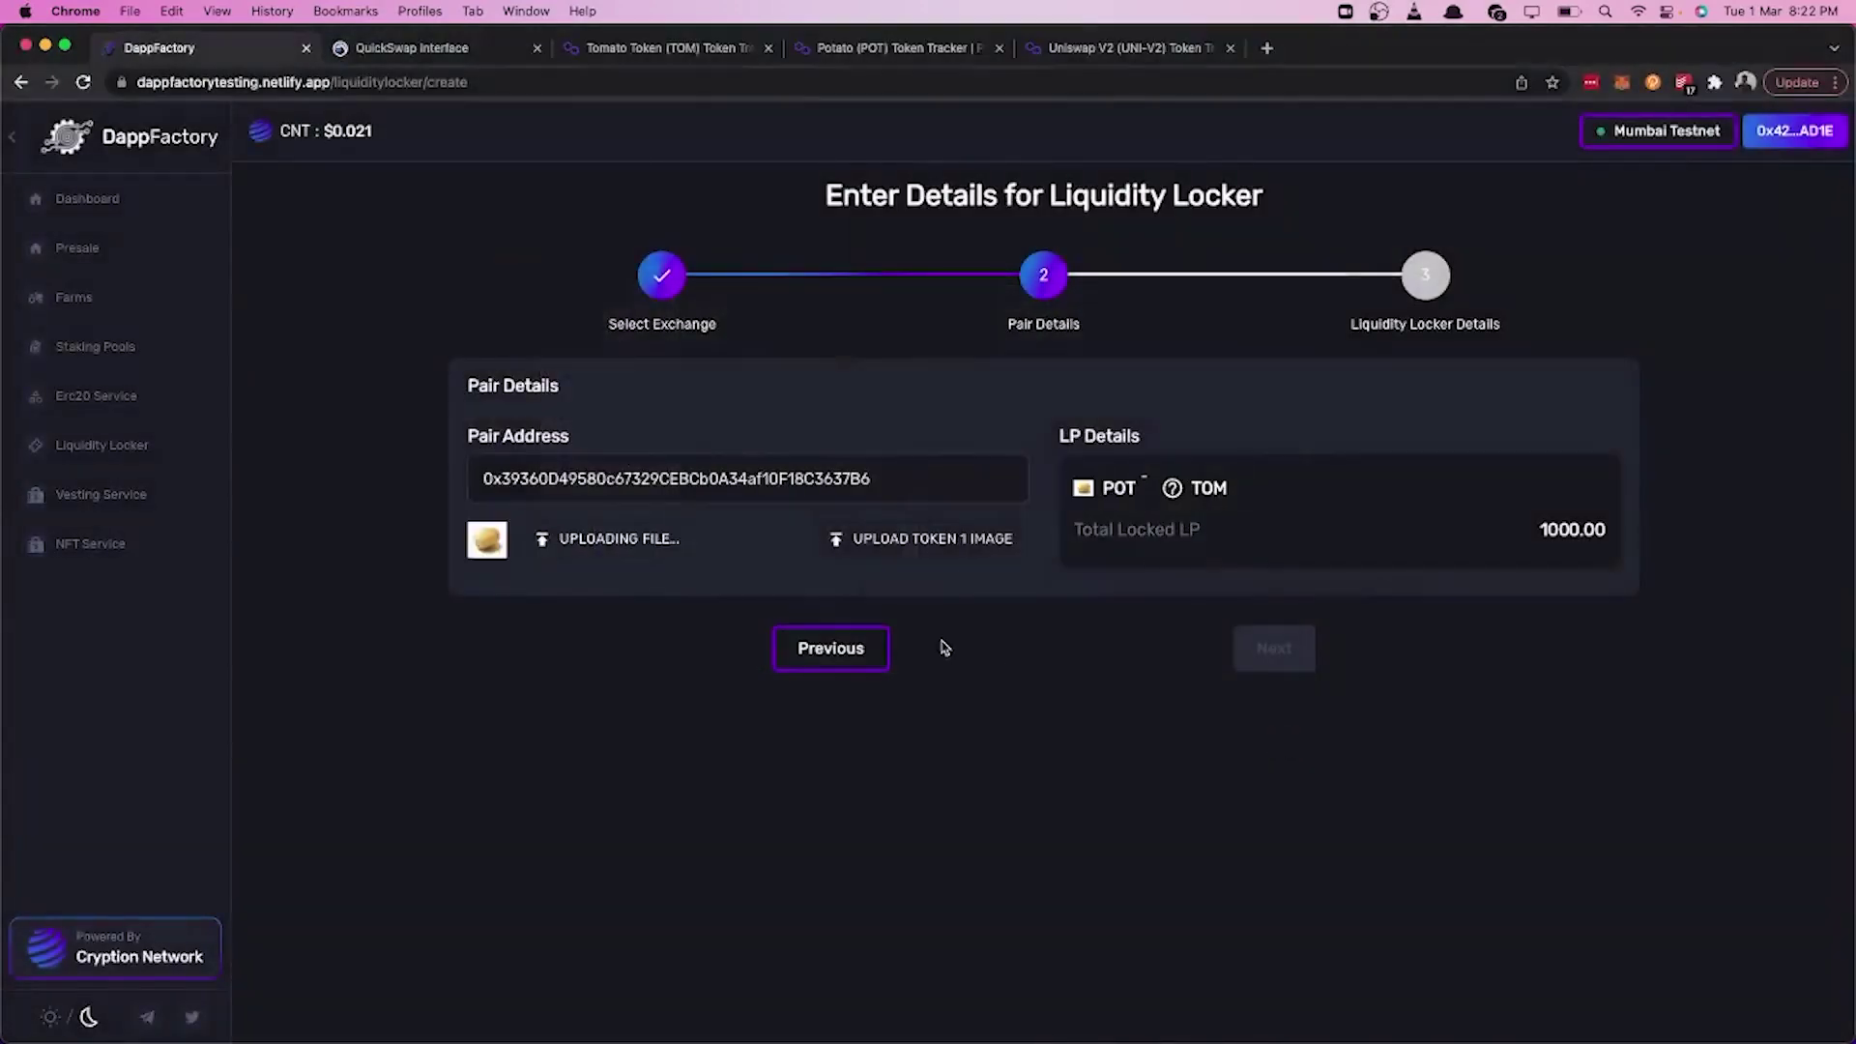
click(953, 544)
click(1179, 330)
text(tomo)
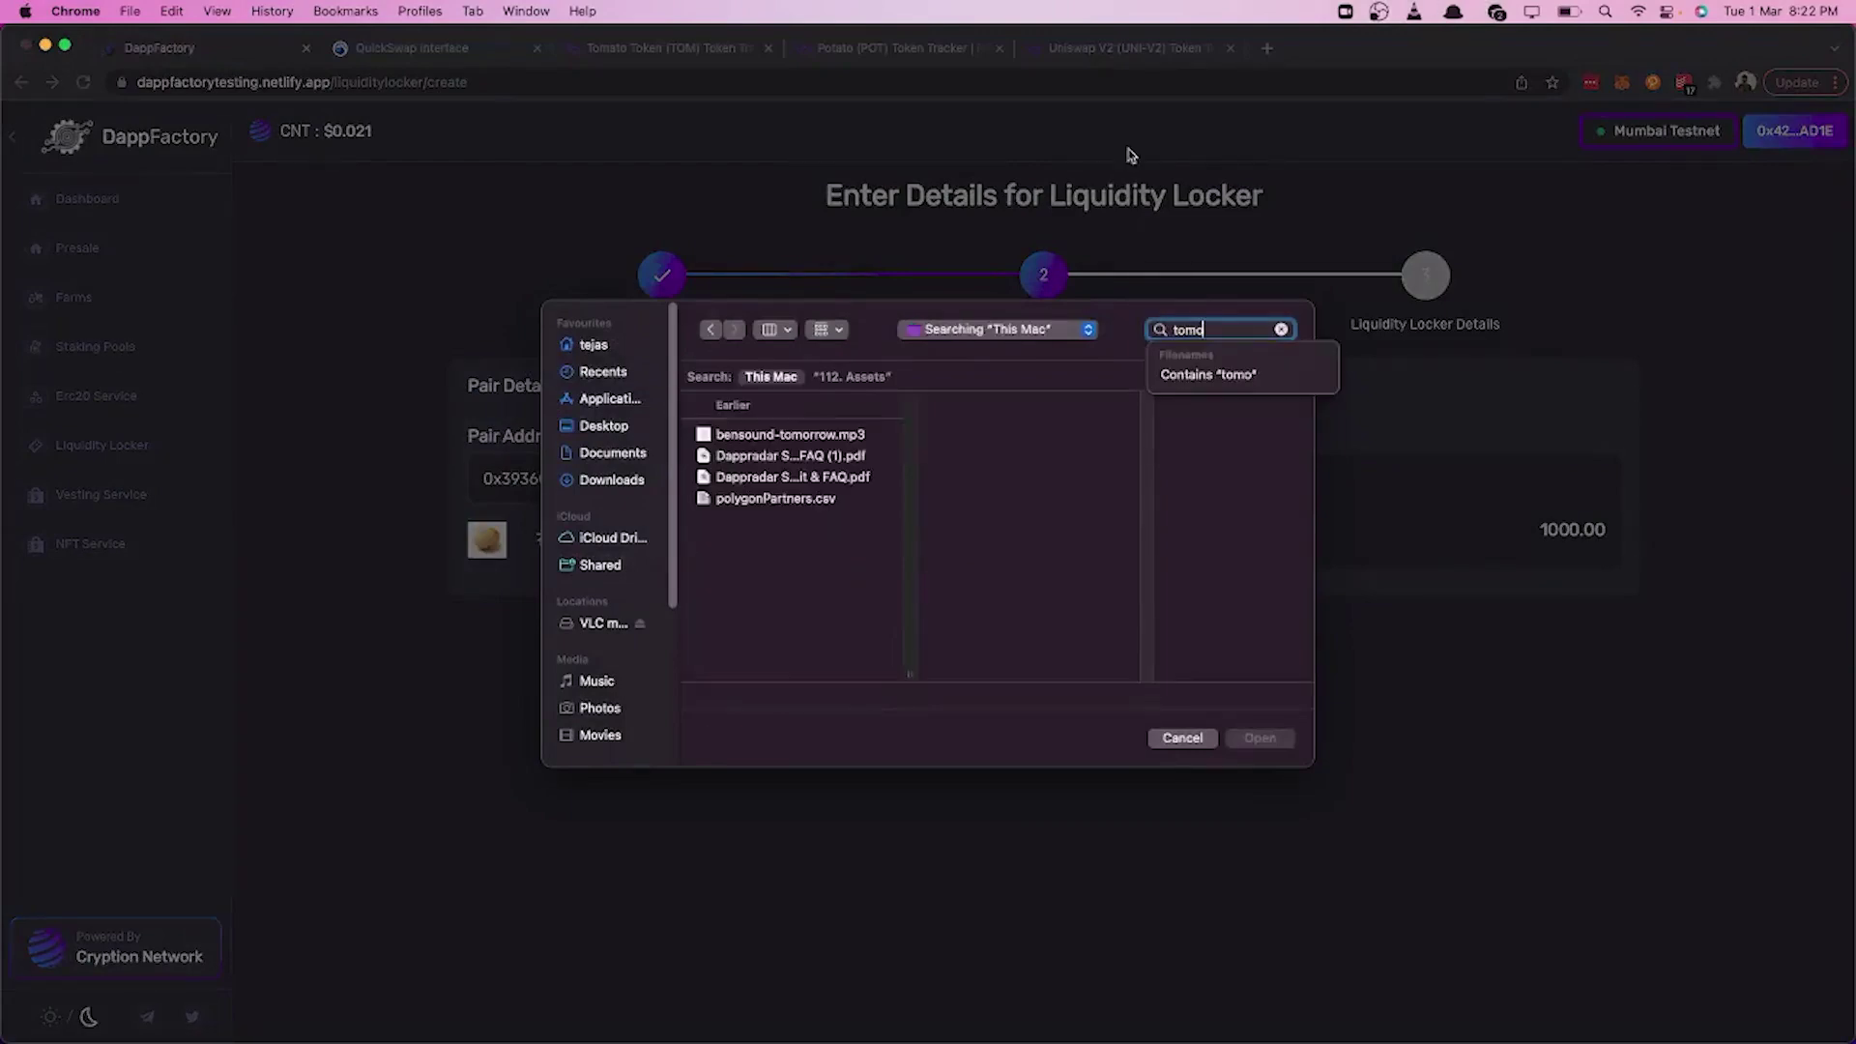
key(BackSpace)
text(a)
click(756, 458)
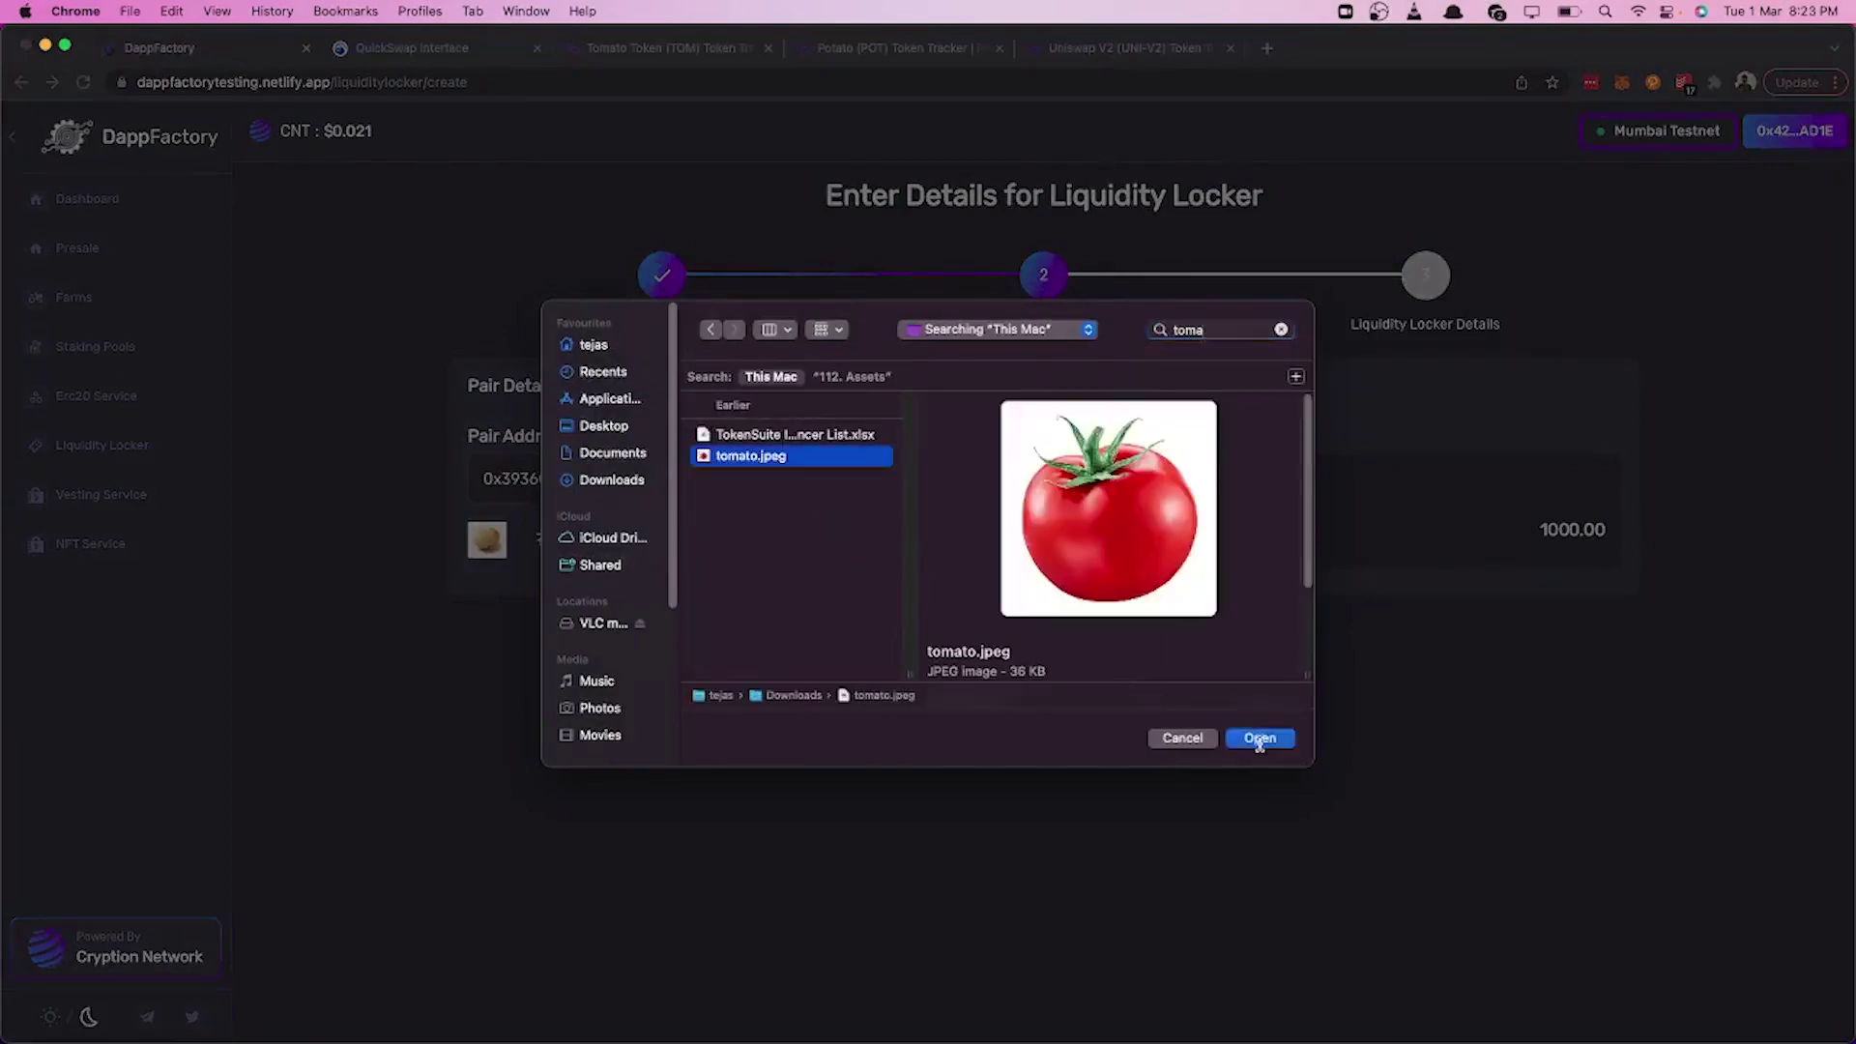
click(1279, 739)
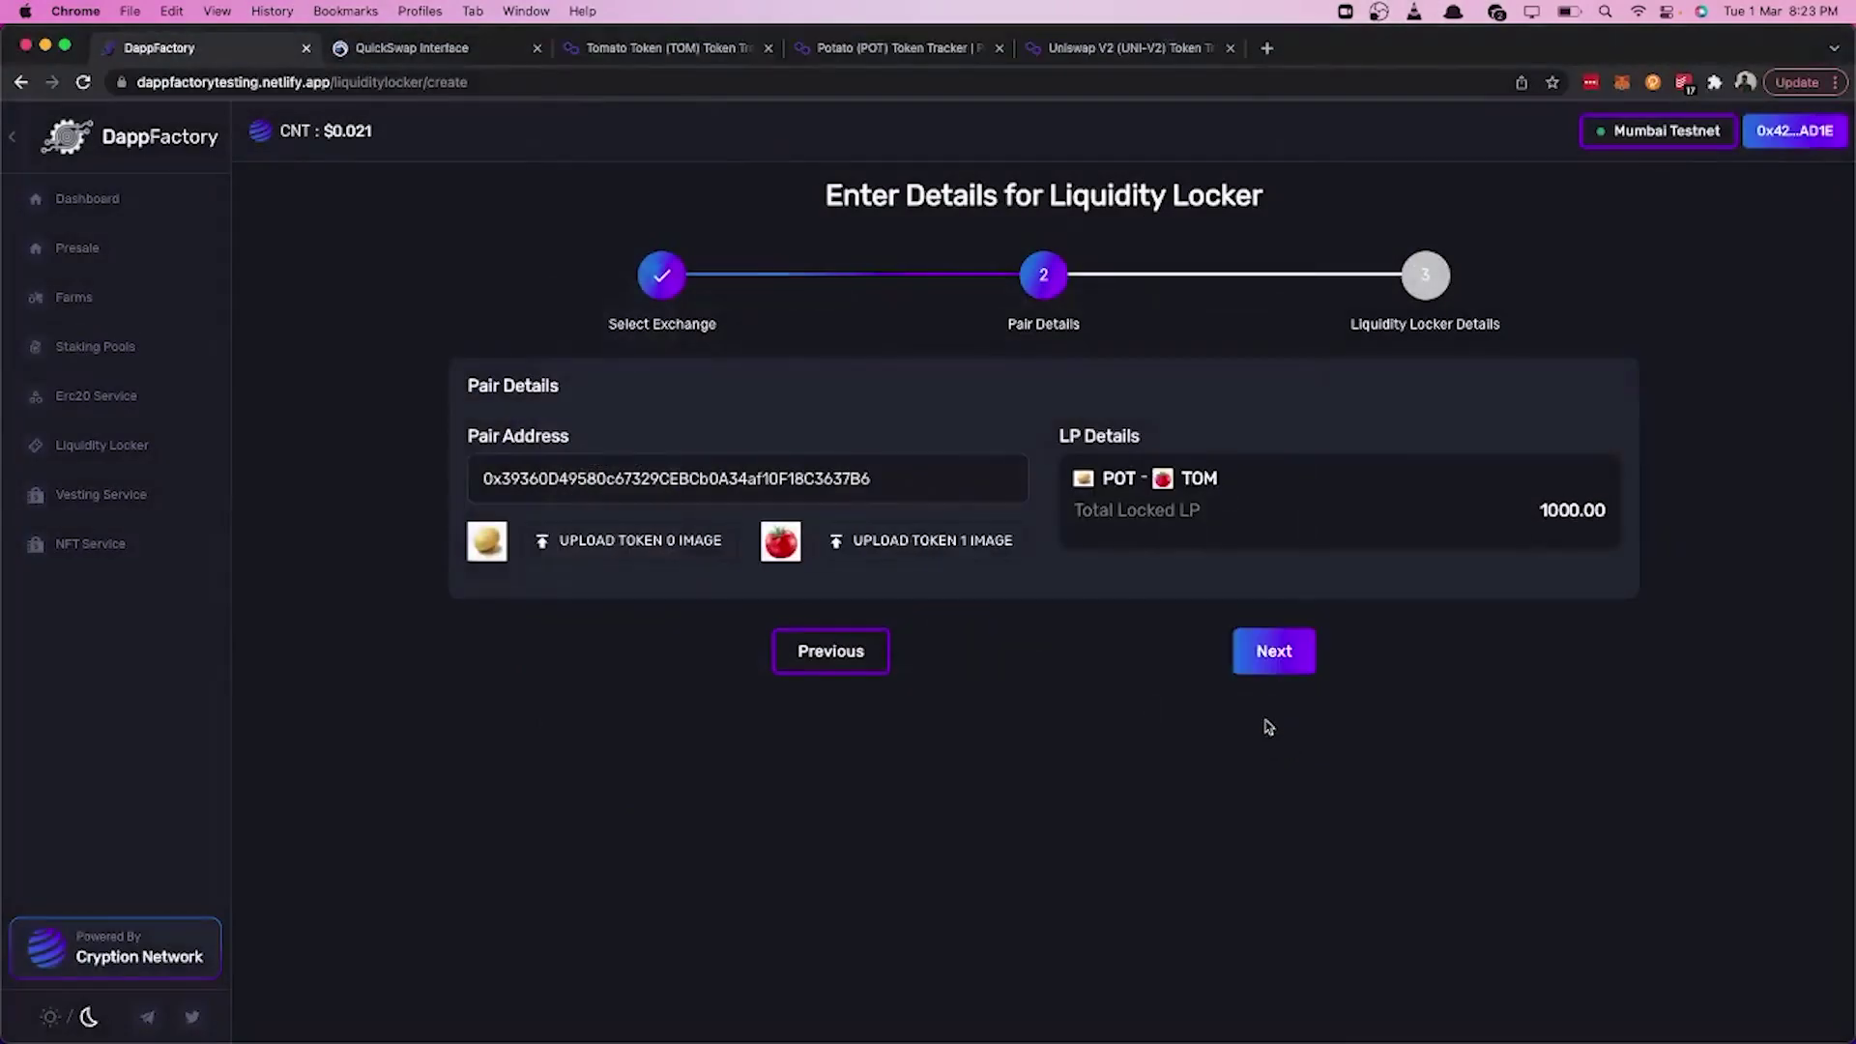
click(1269, 663)
- Set the locker end date to 31 May 2022
click(680, 566)
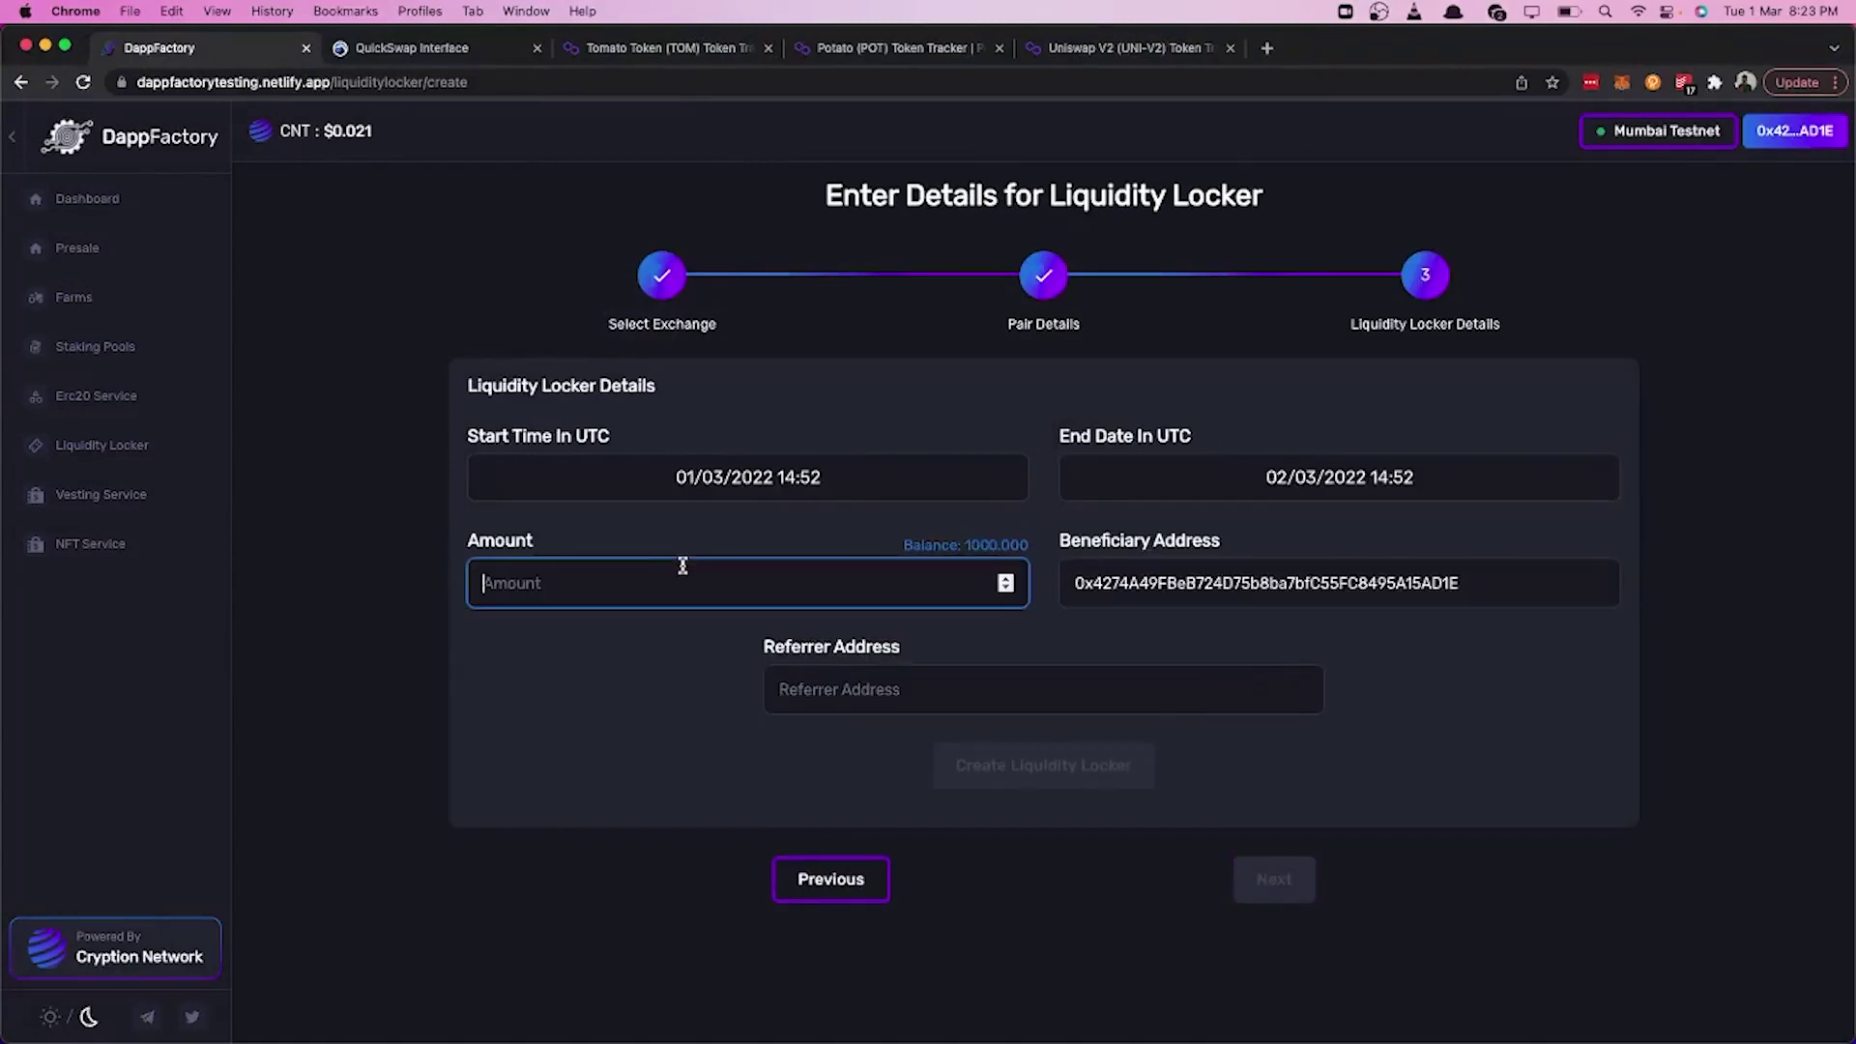
click(1324, 478)
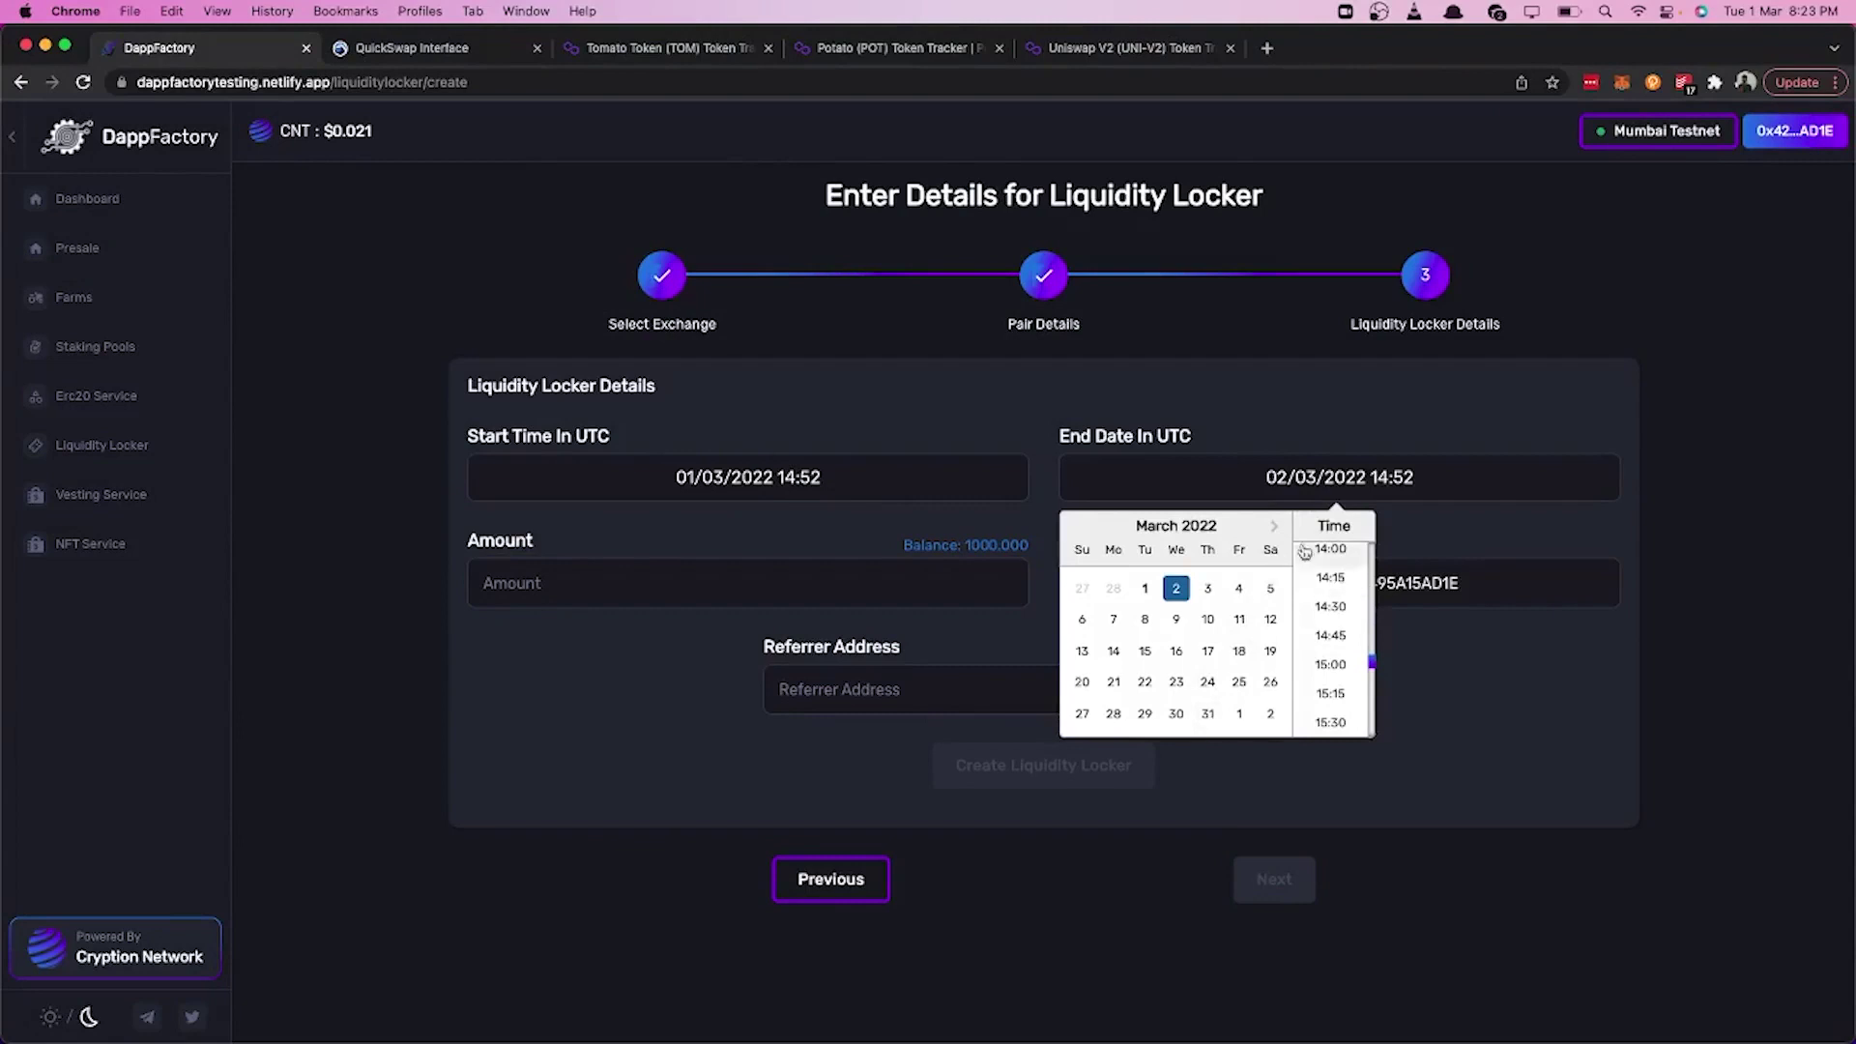
click(1274, 525)
click(1144, 713)
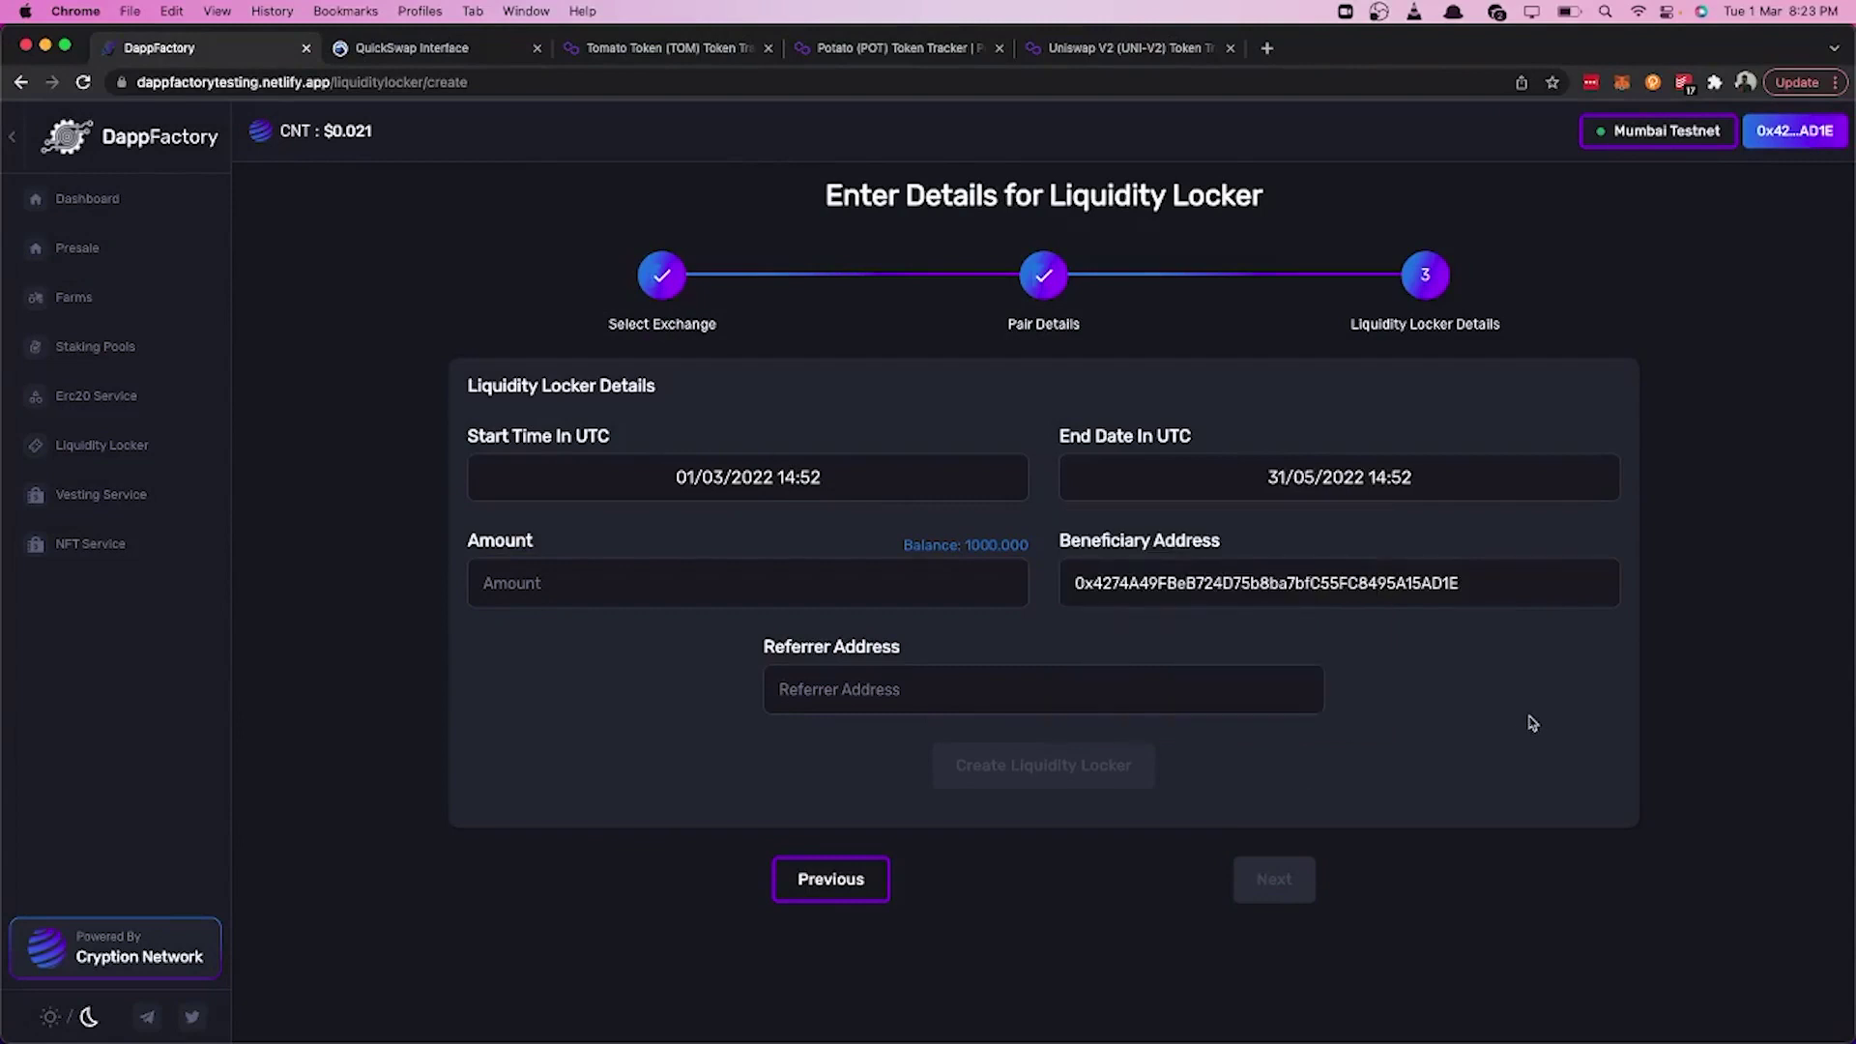
- Enter a lock amount of 500, keep the prefilled beneficiary, and leave the referrer empty
click(934, 601)
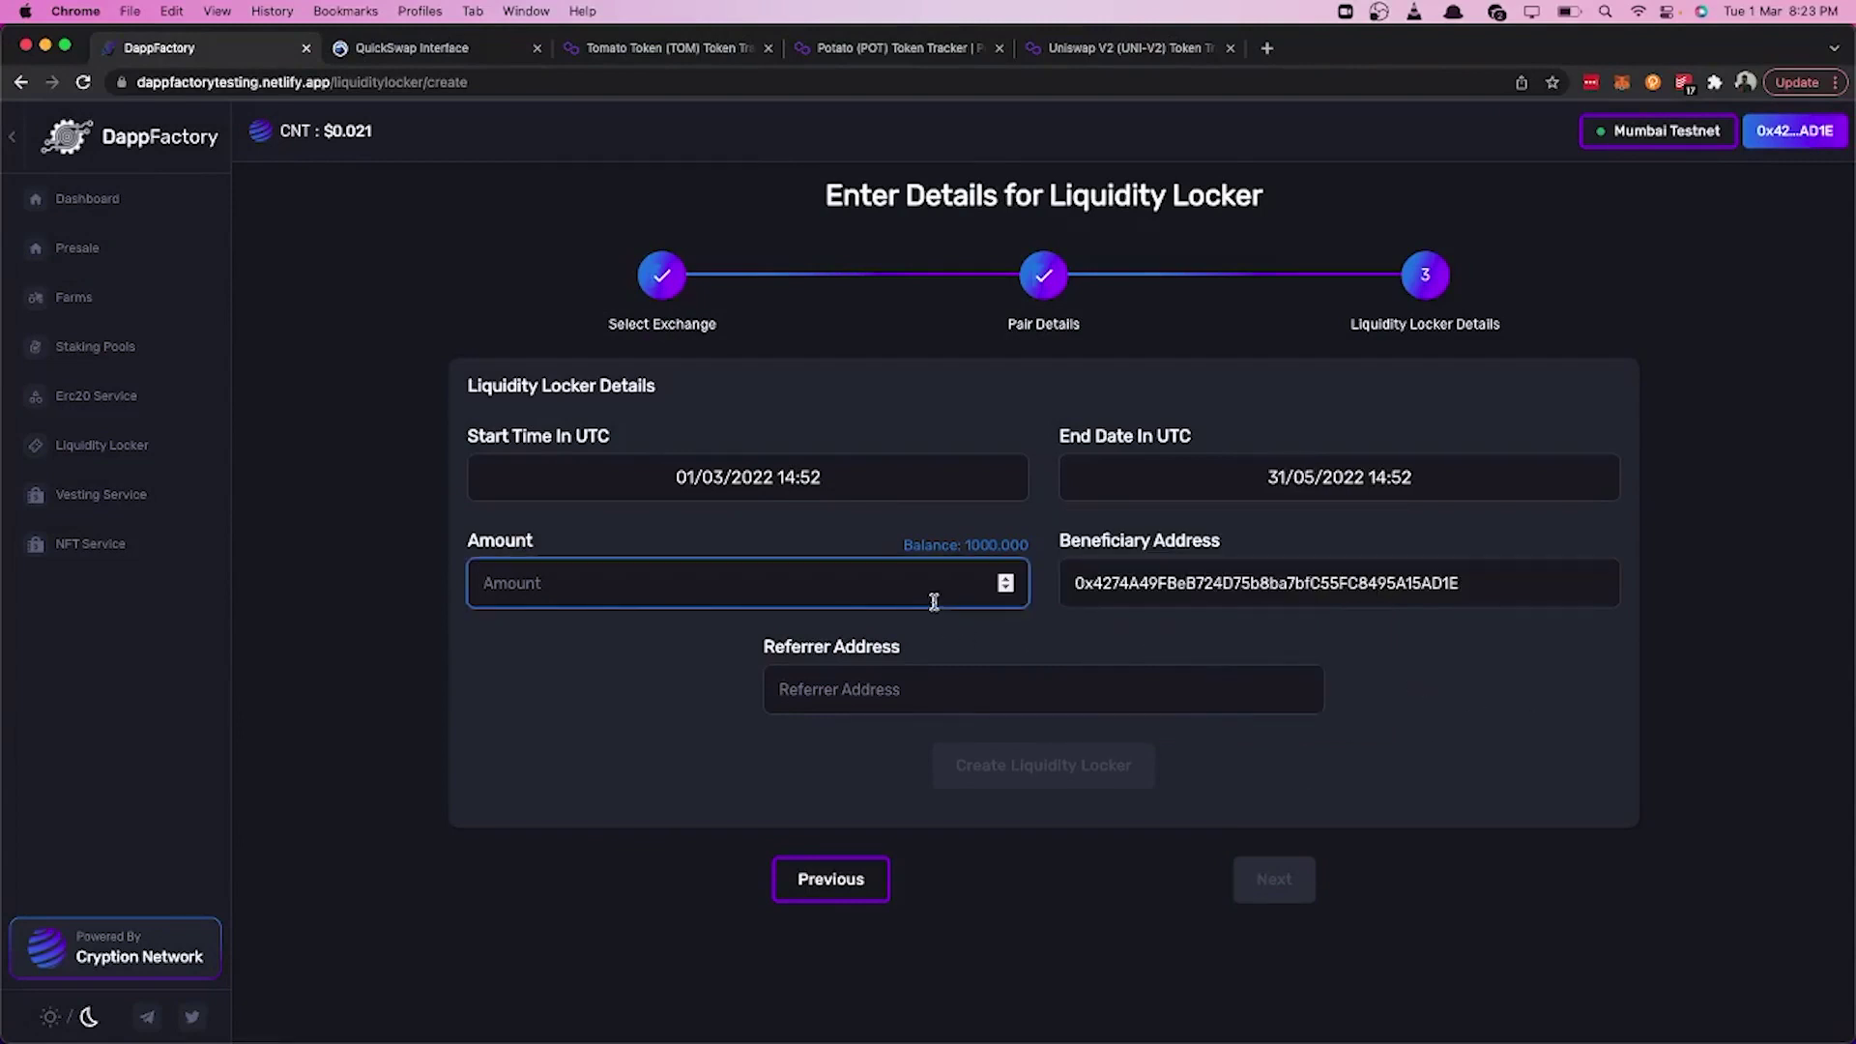
text(5--)
key(BackSpace)
key(BackSpace)
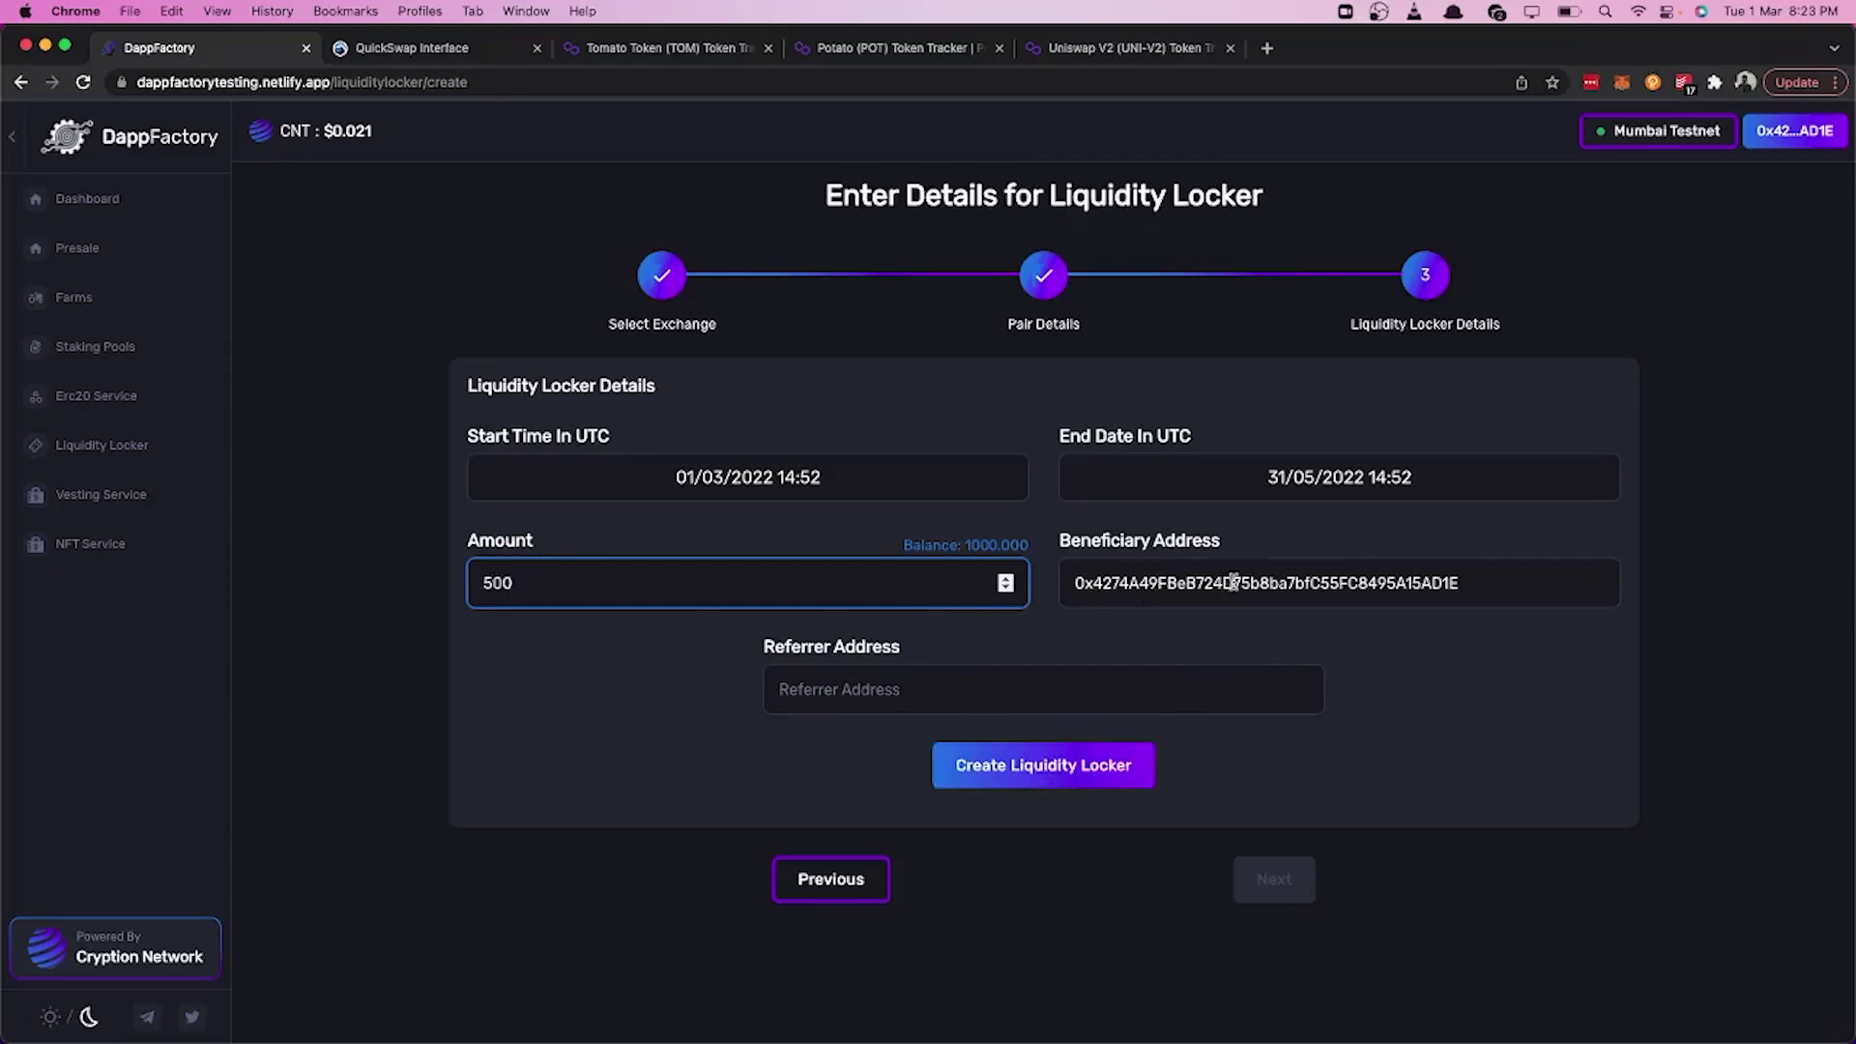
click(1521, 583)
double_click(1521, 584)
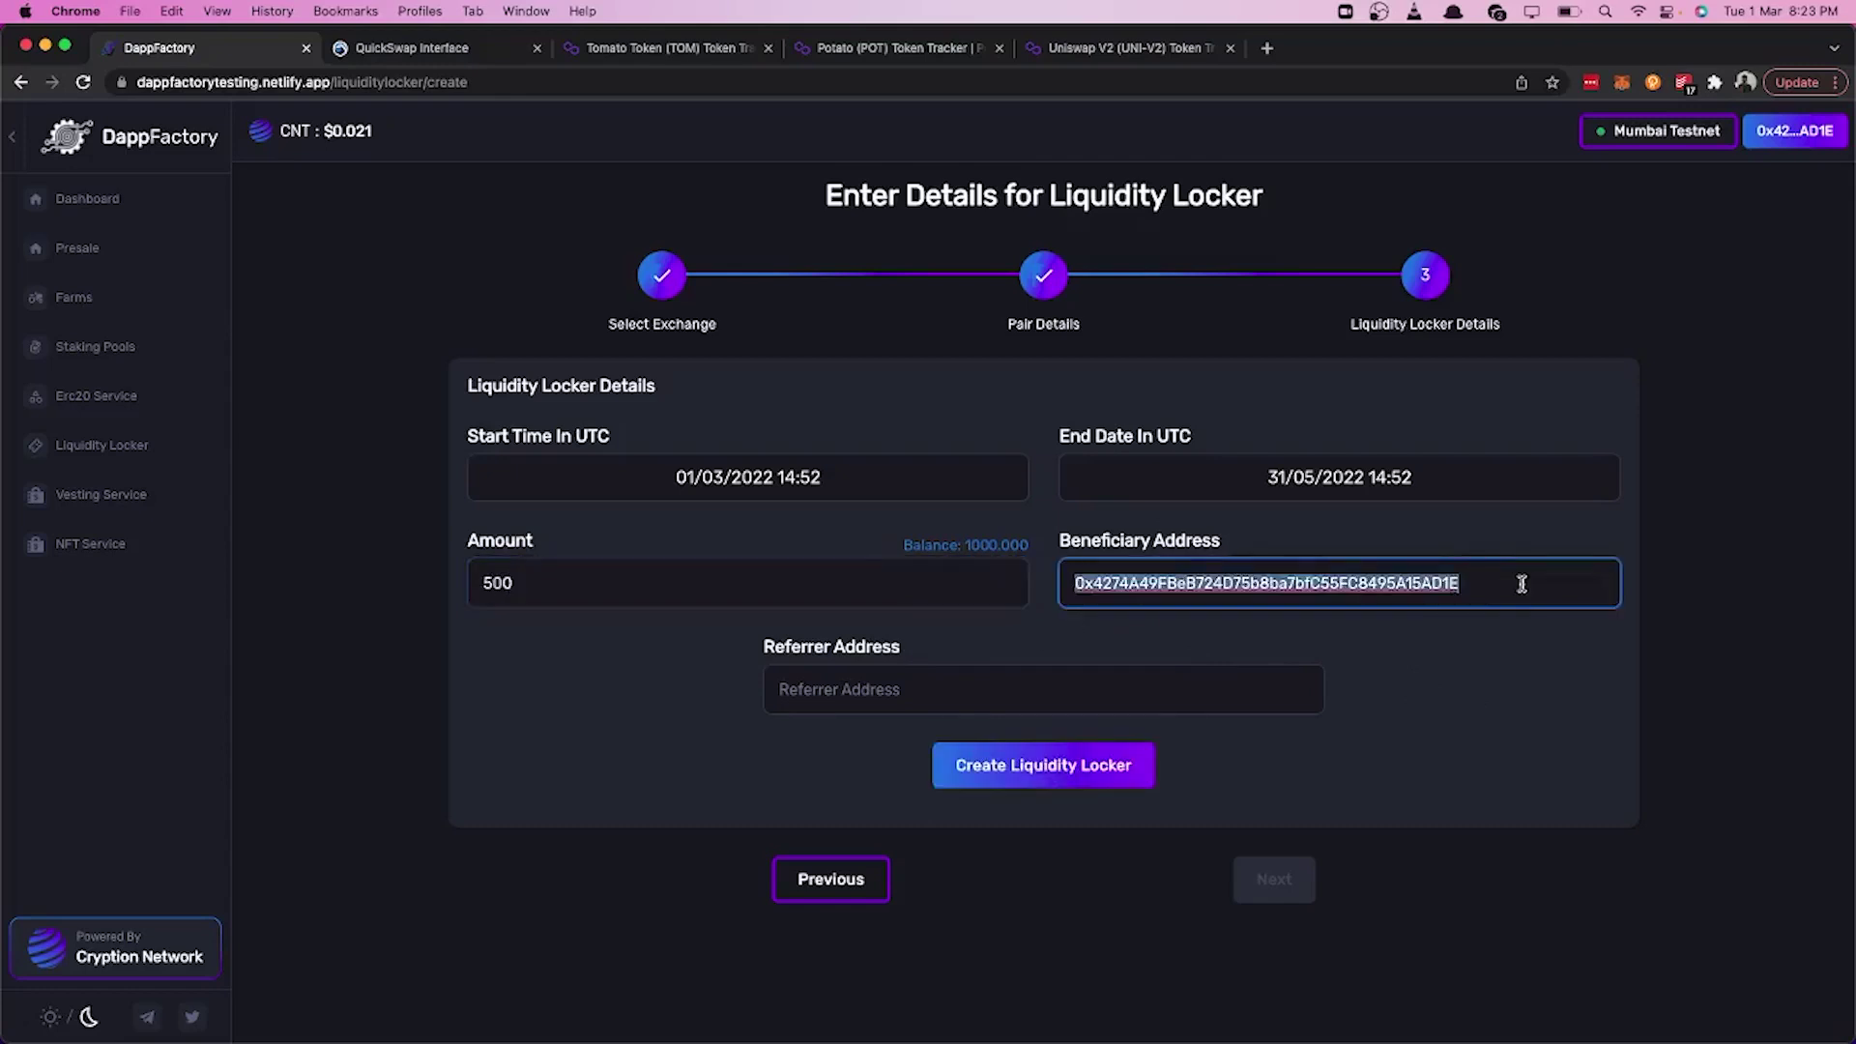
click(1095, 694)
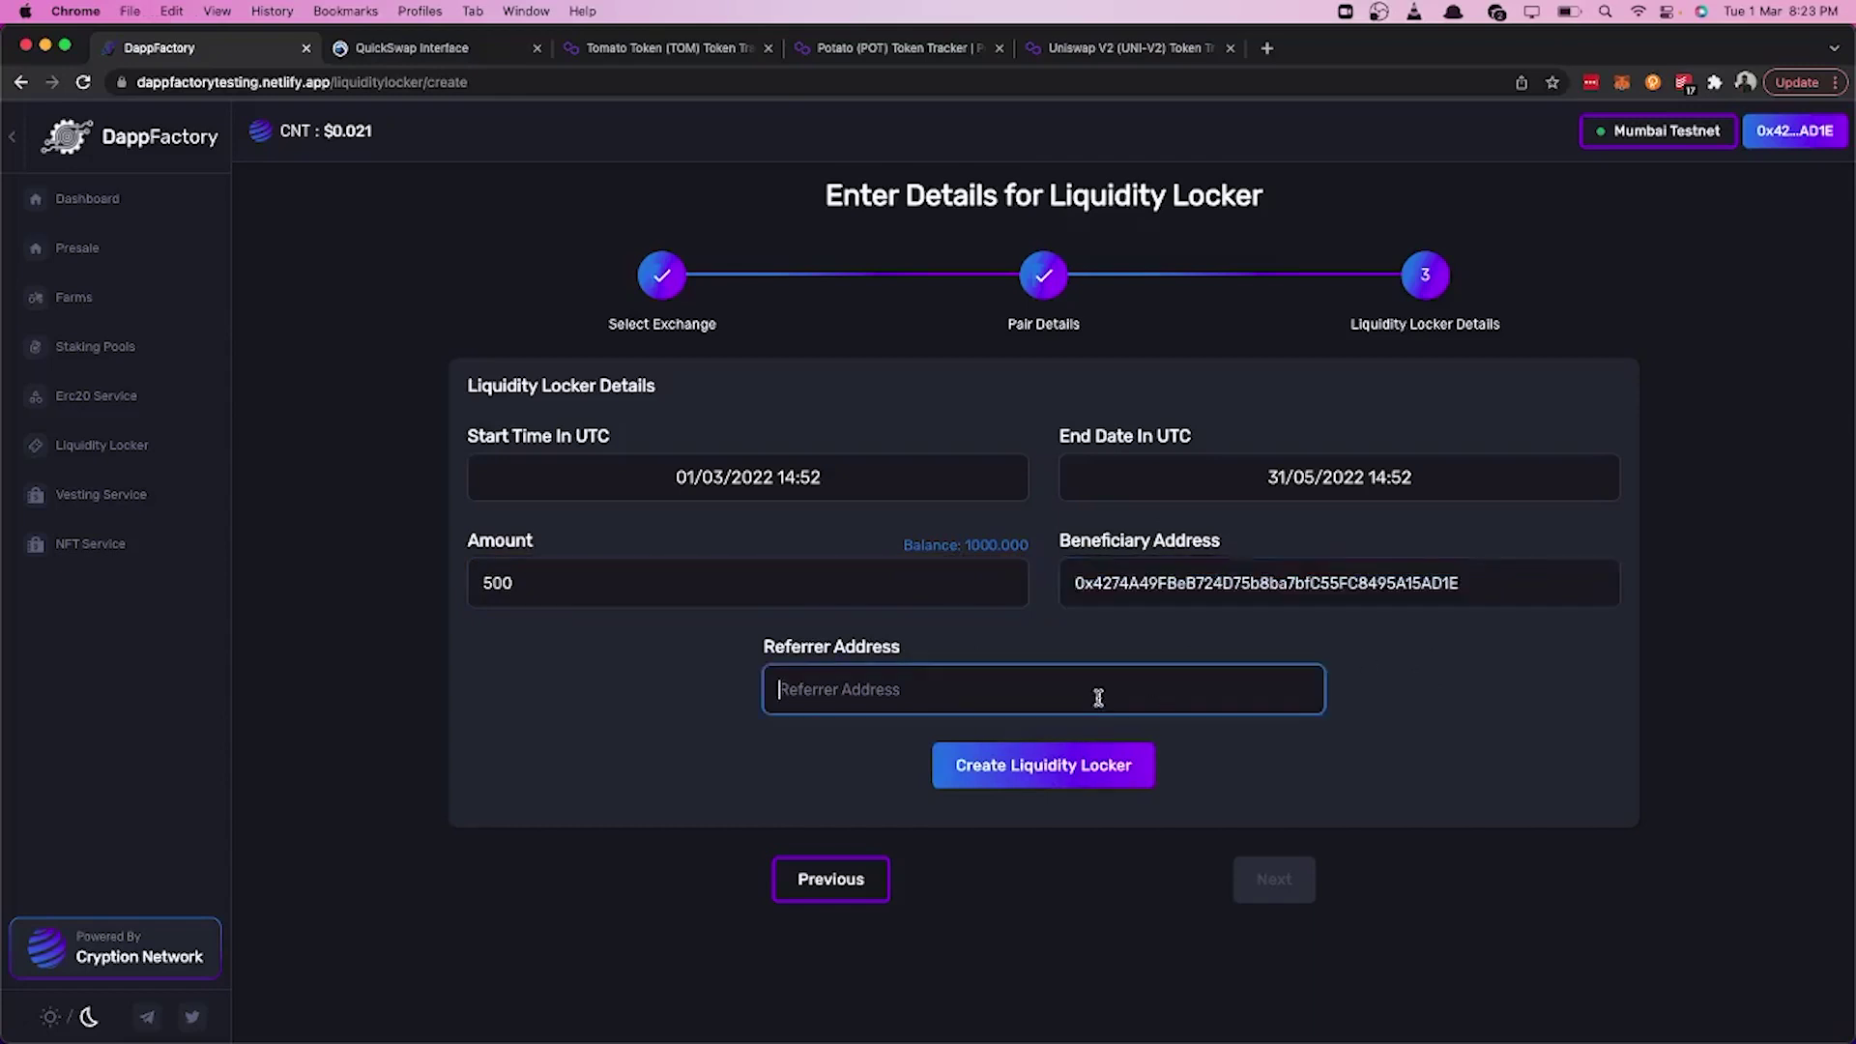
click(1354, 805)
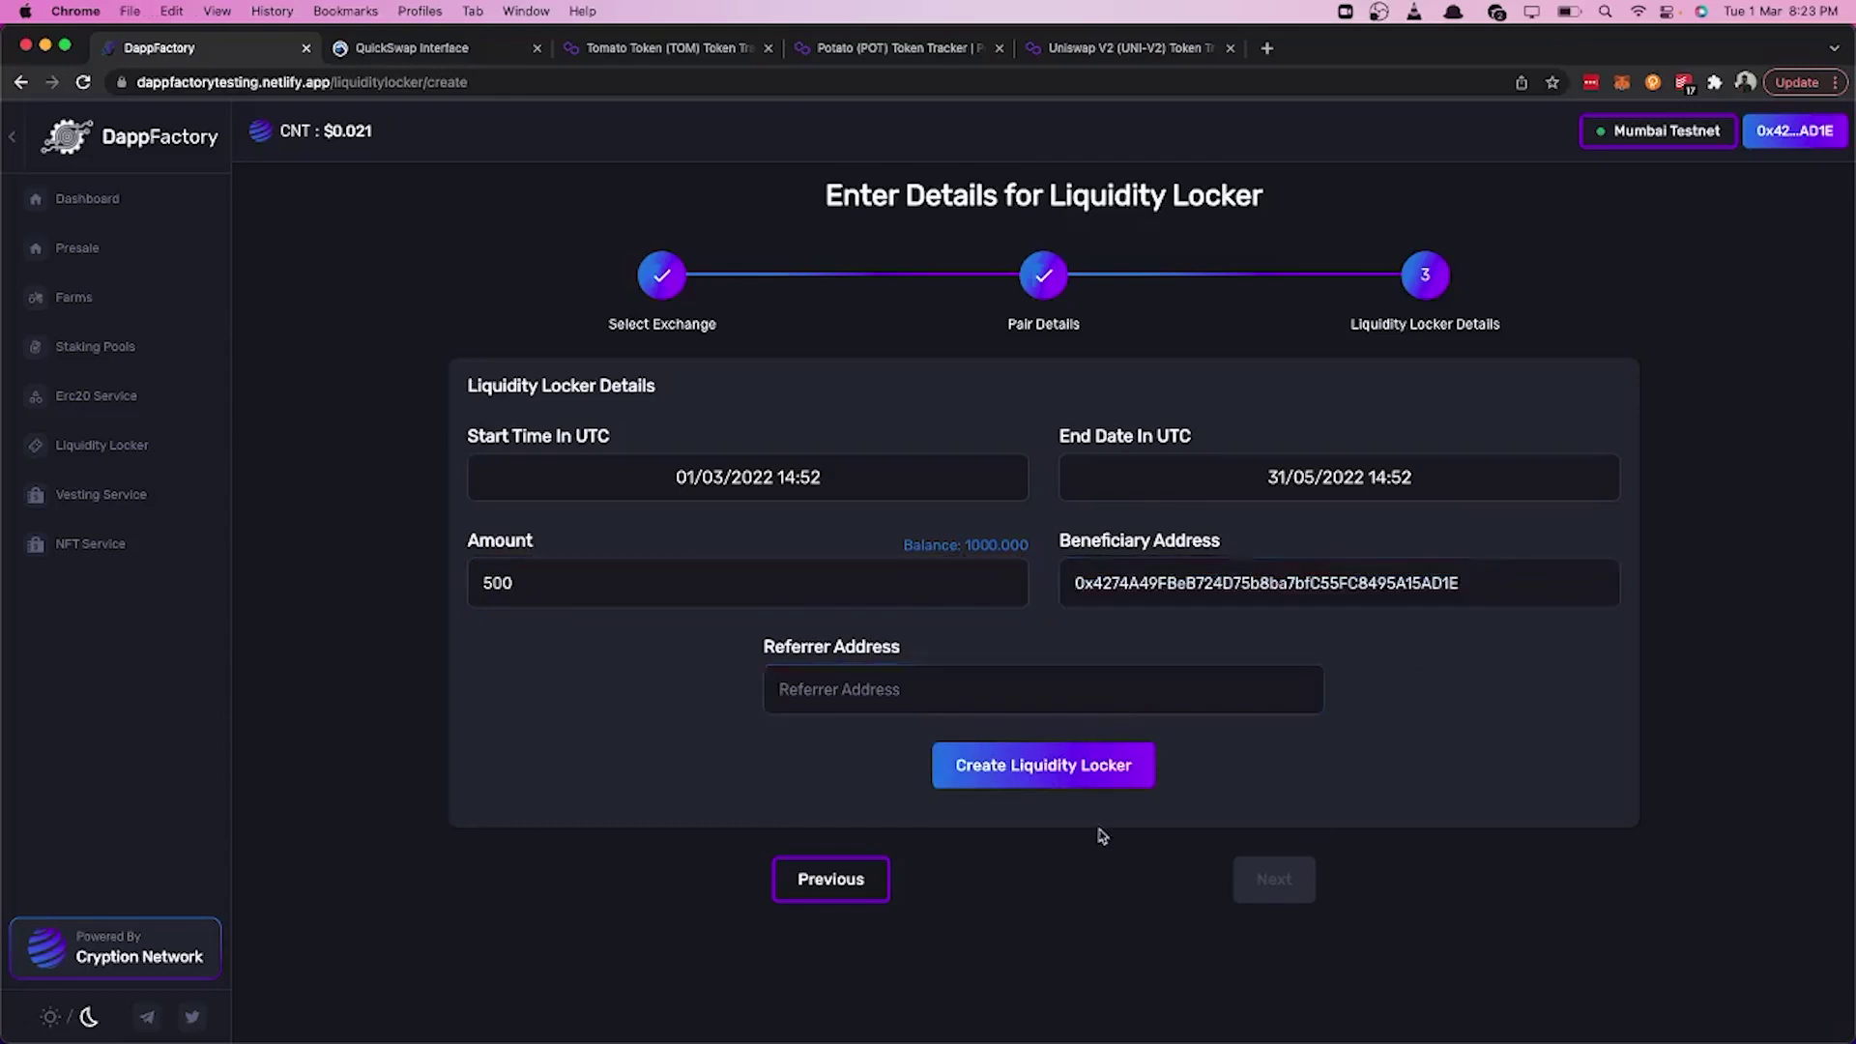
- Submit the 500 POT-TOM LP locker and confirm it in the summary modal
click(1103, 768)
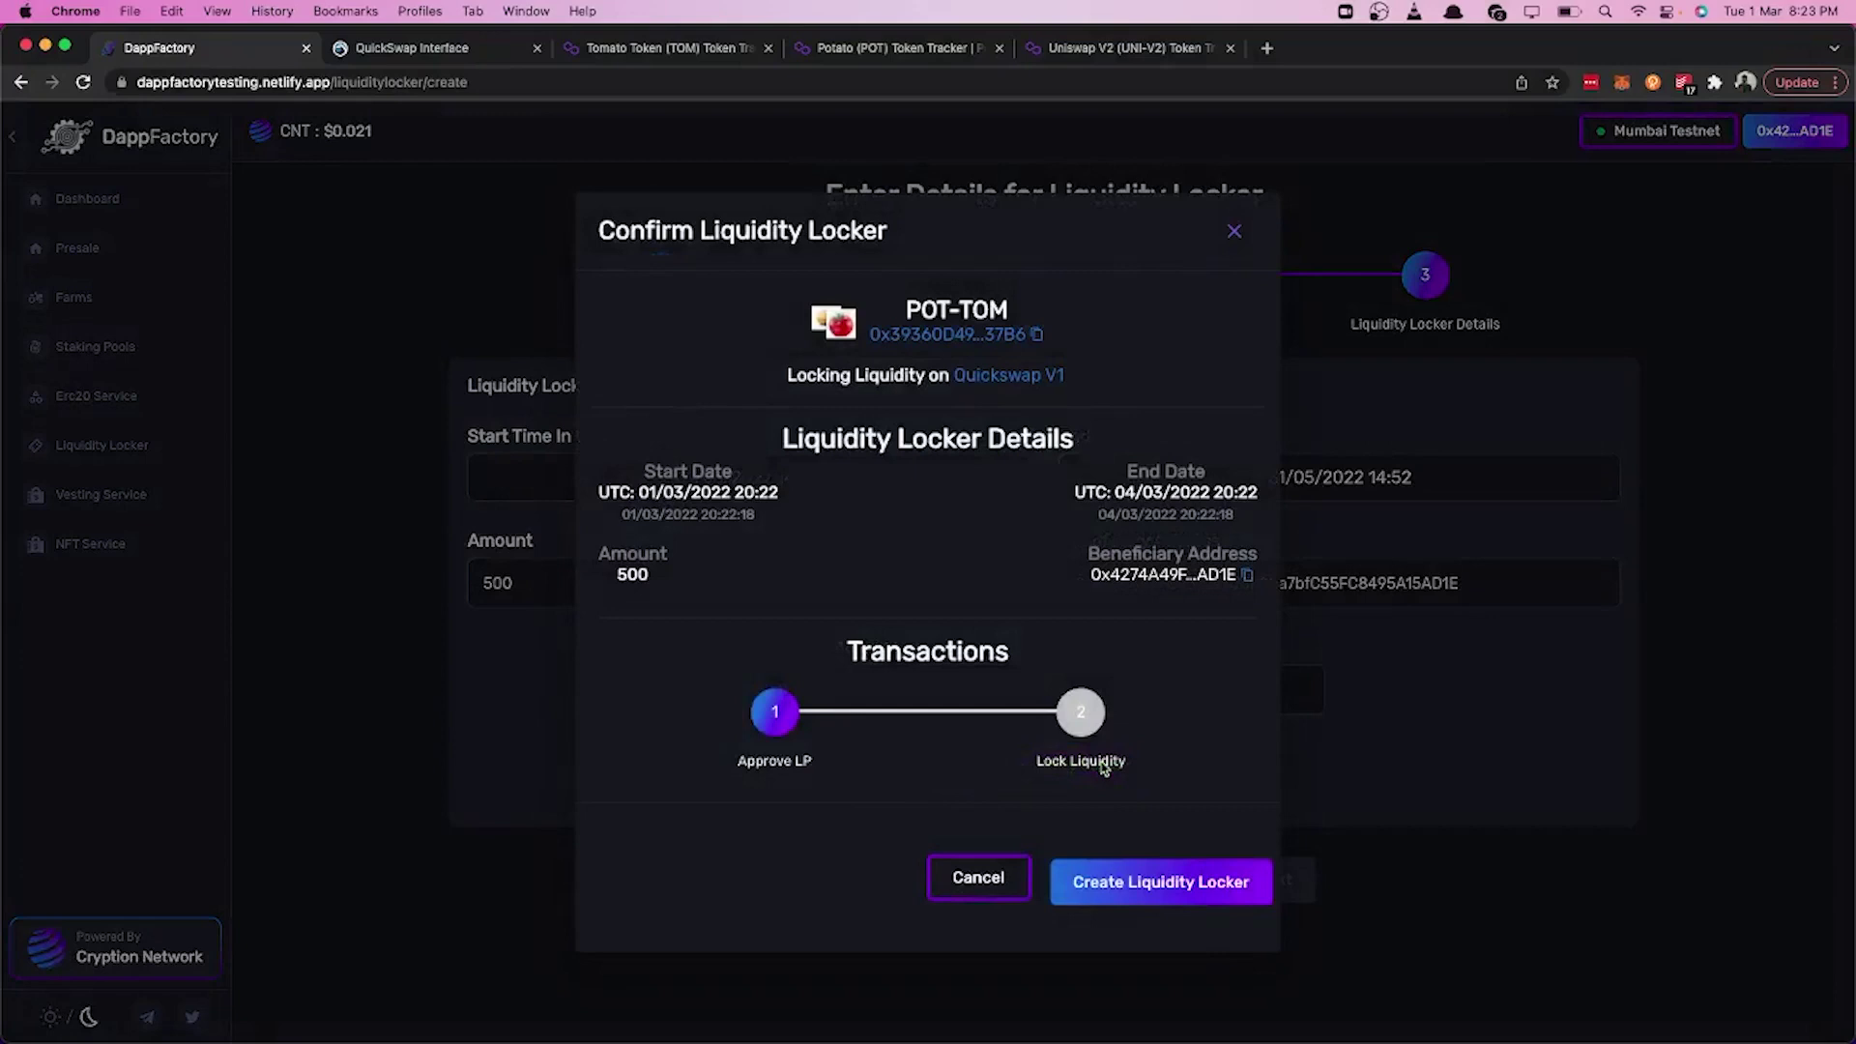
click(1139, 877)
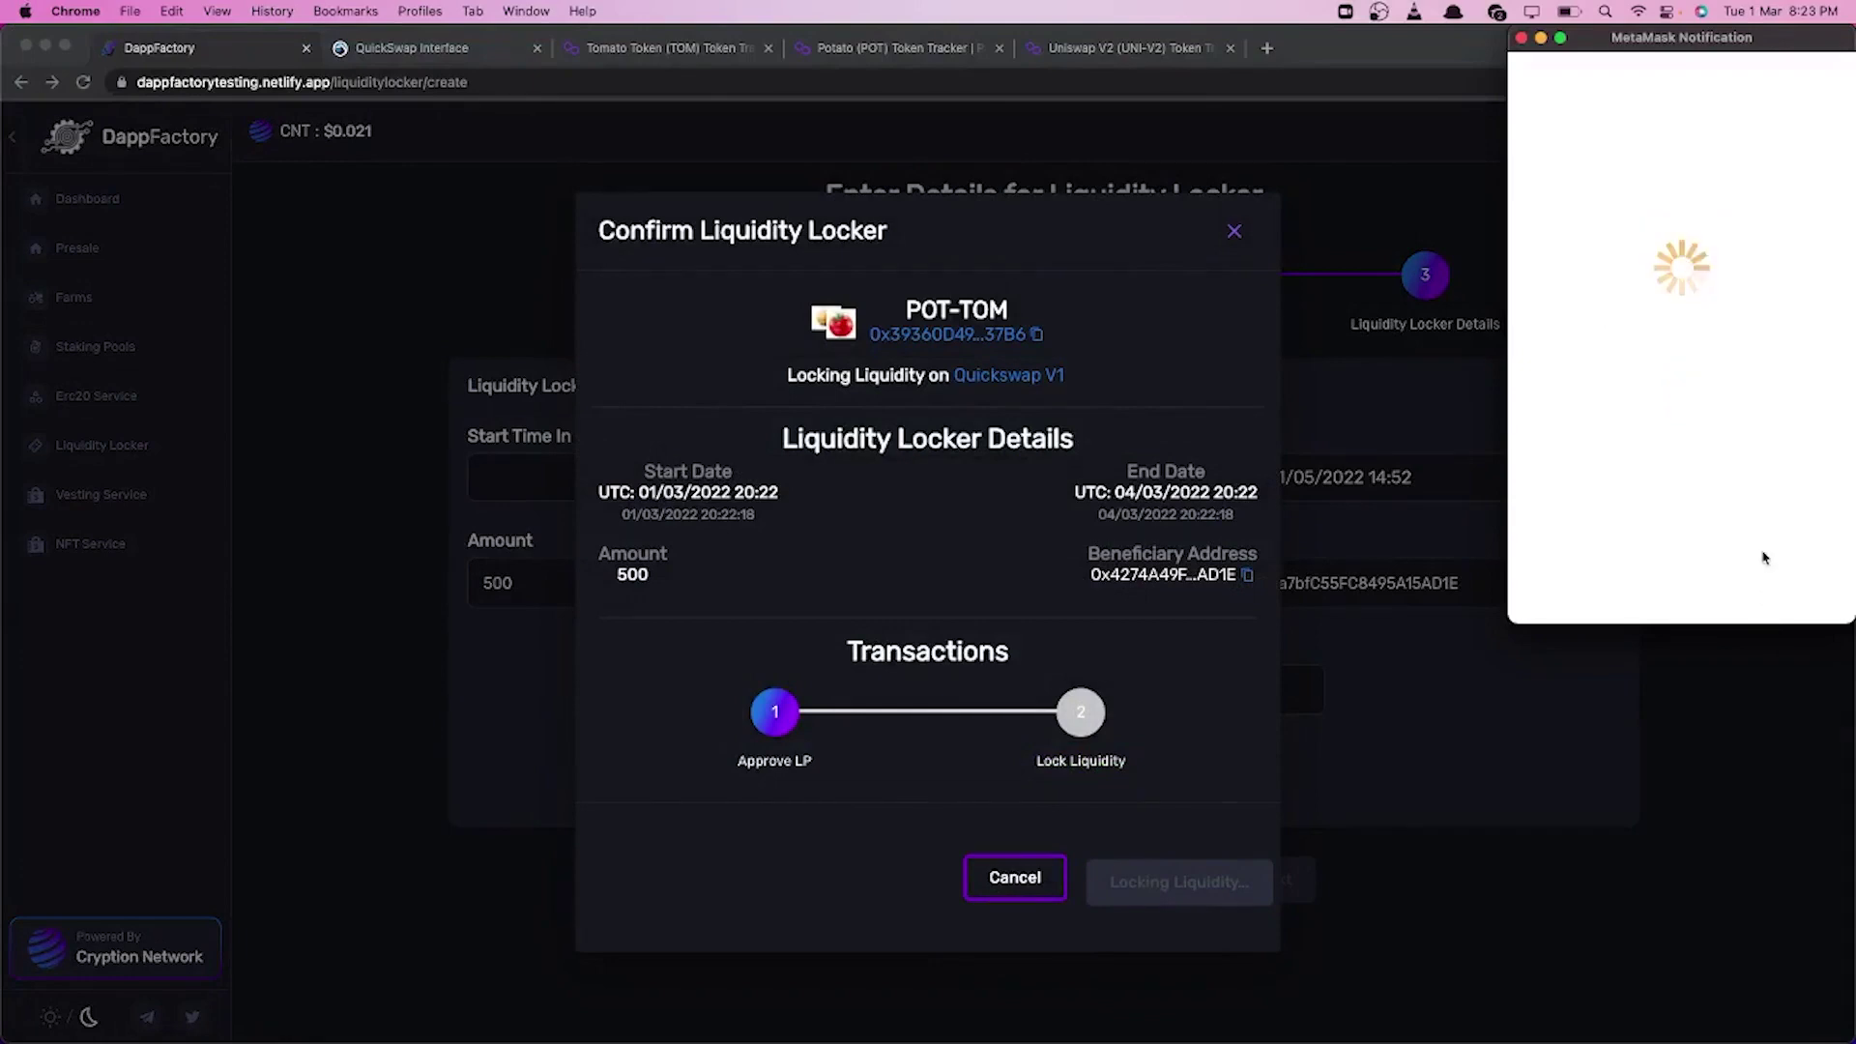
- Approve access to the UNI-V2 LP tokens with a high MetaMask fee
scroll(1765, 548, down, 3)
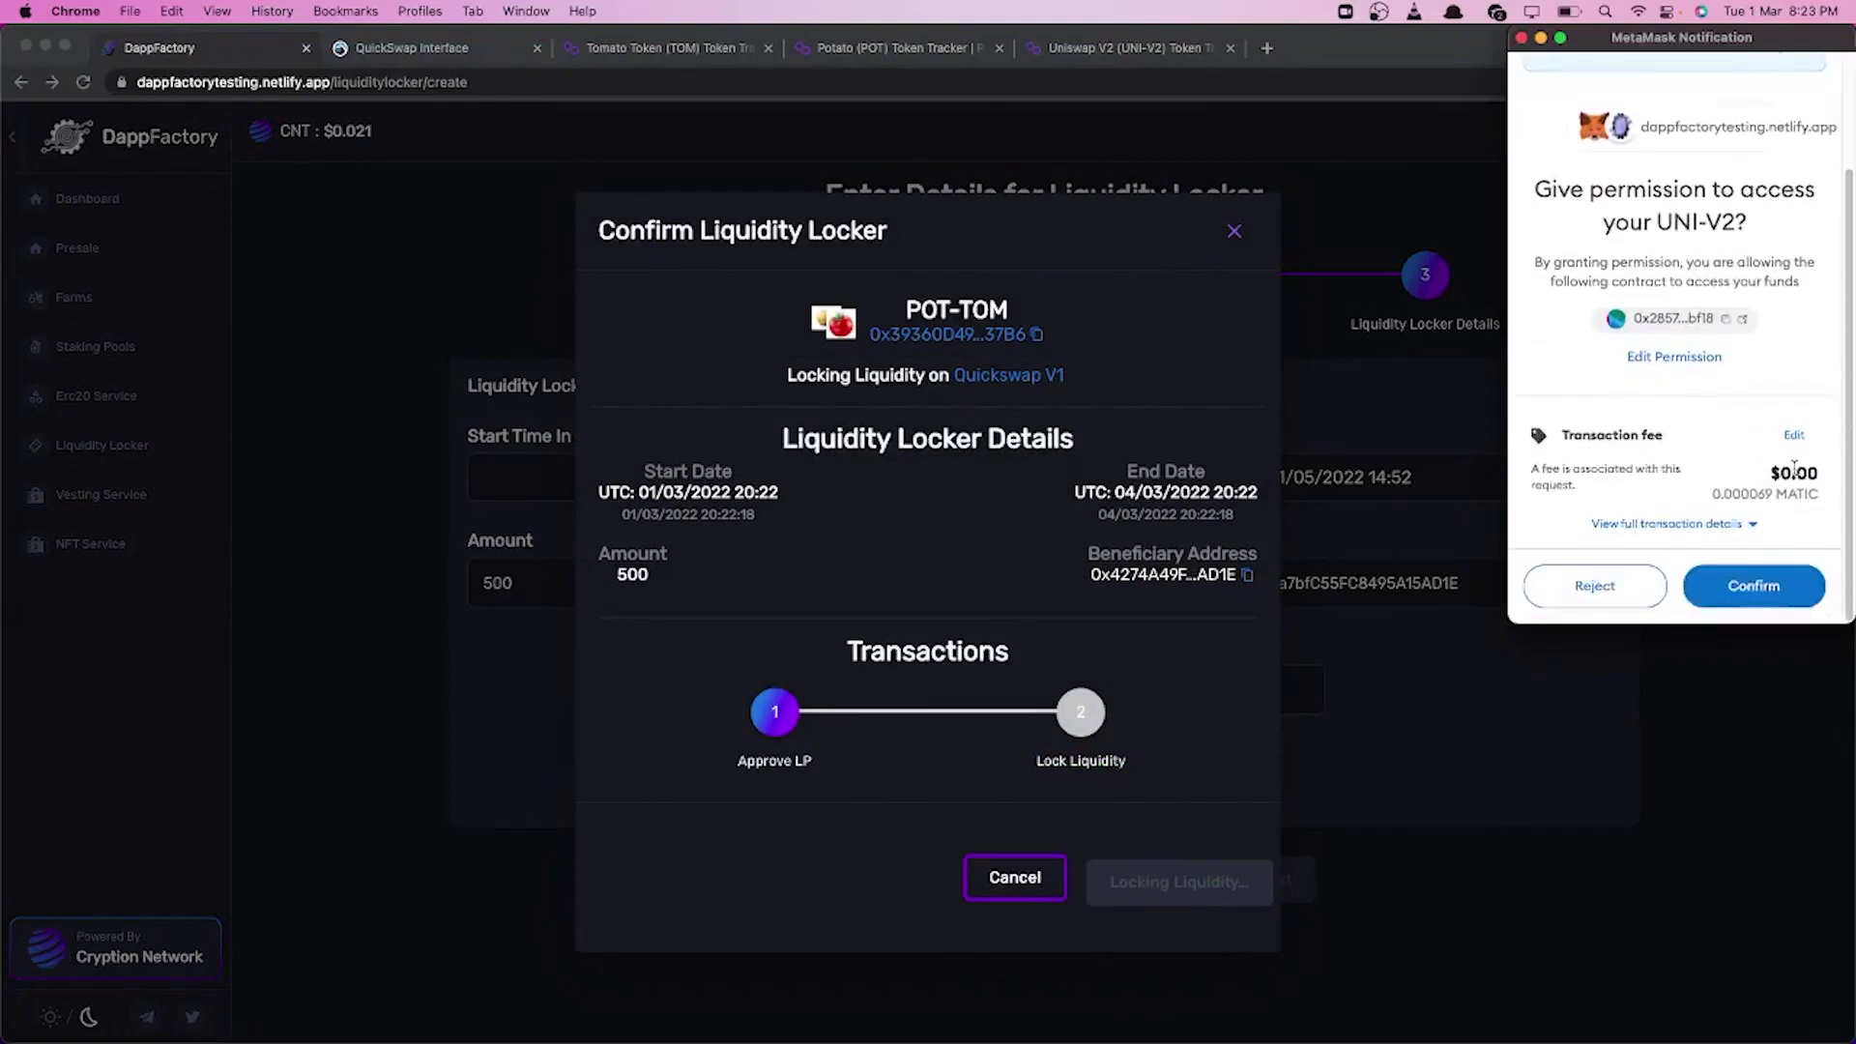
click(1794, 435)
click(1766, 422)
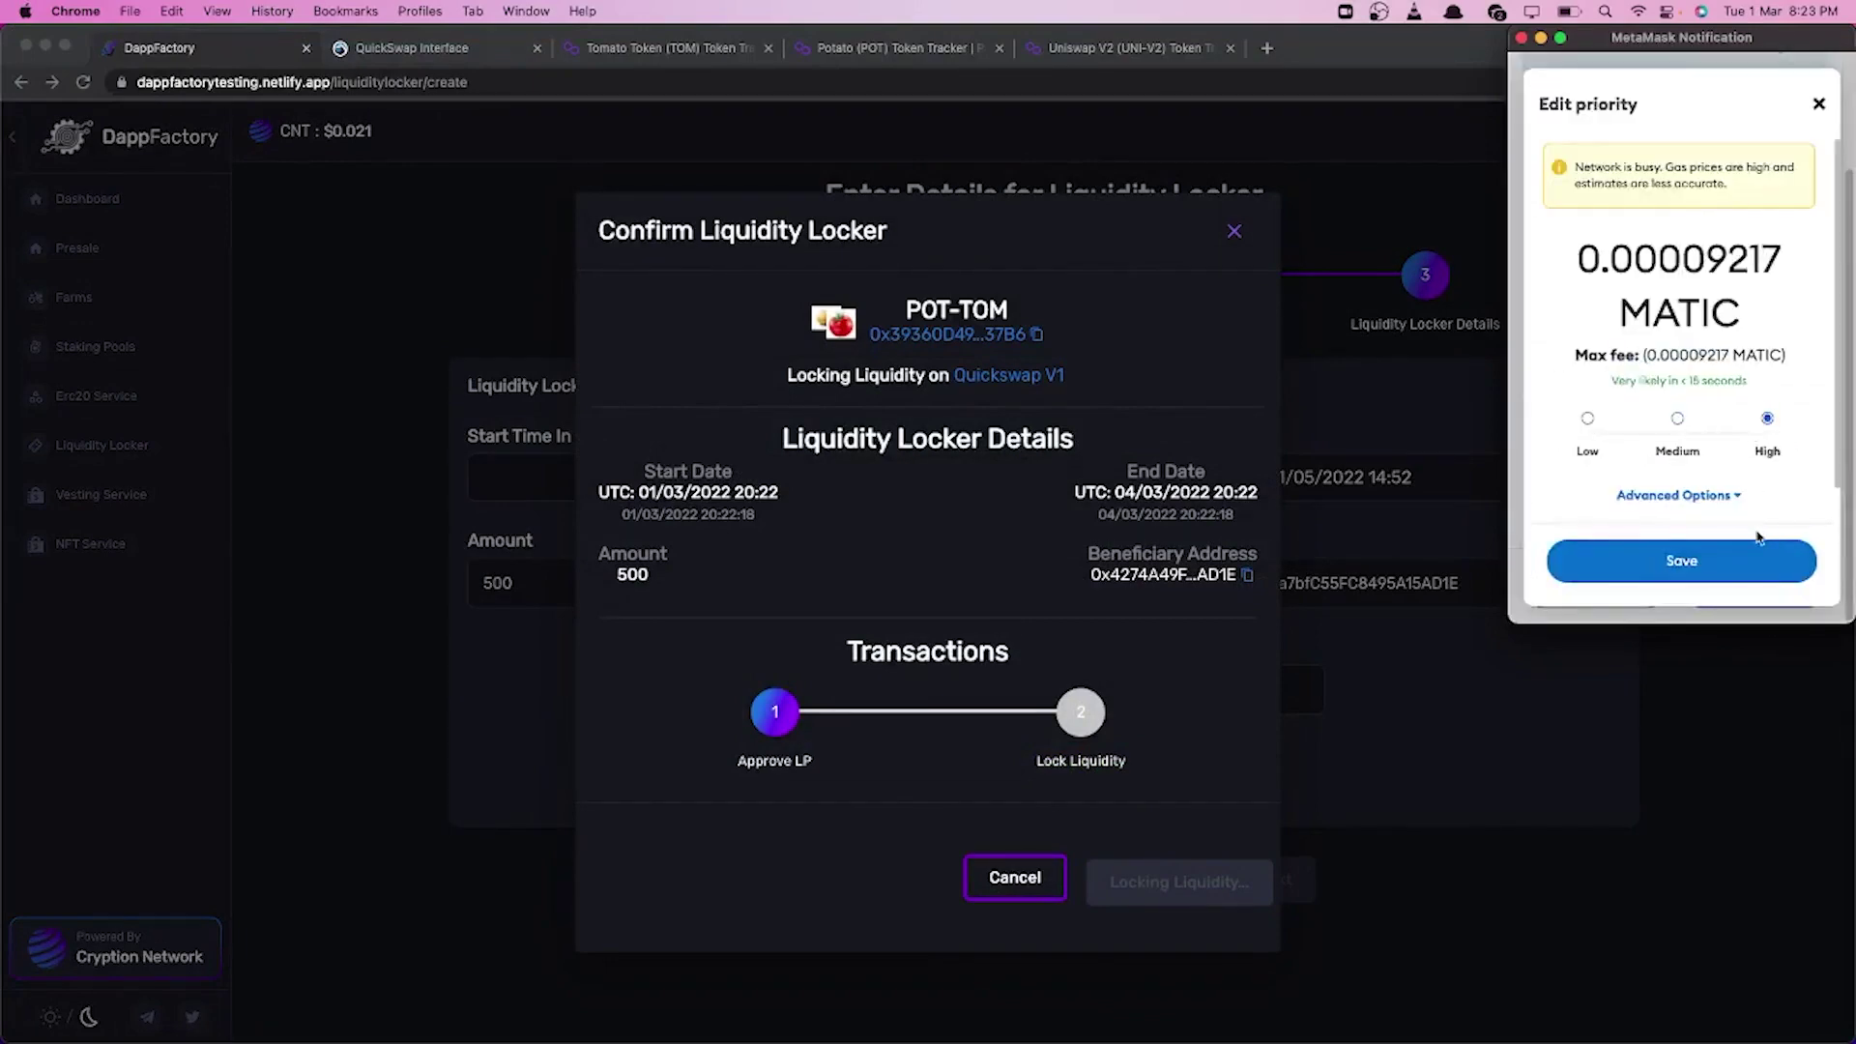
click(1757, 557)
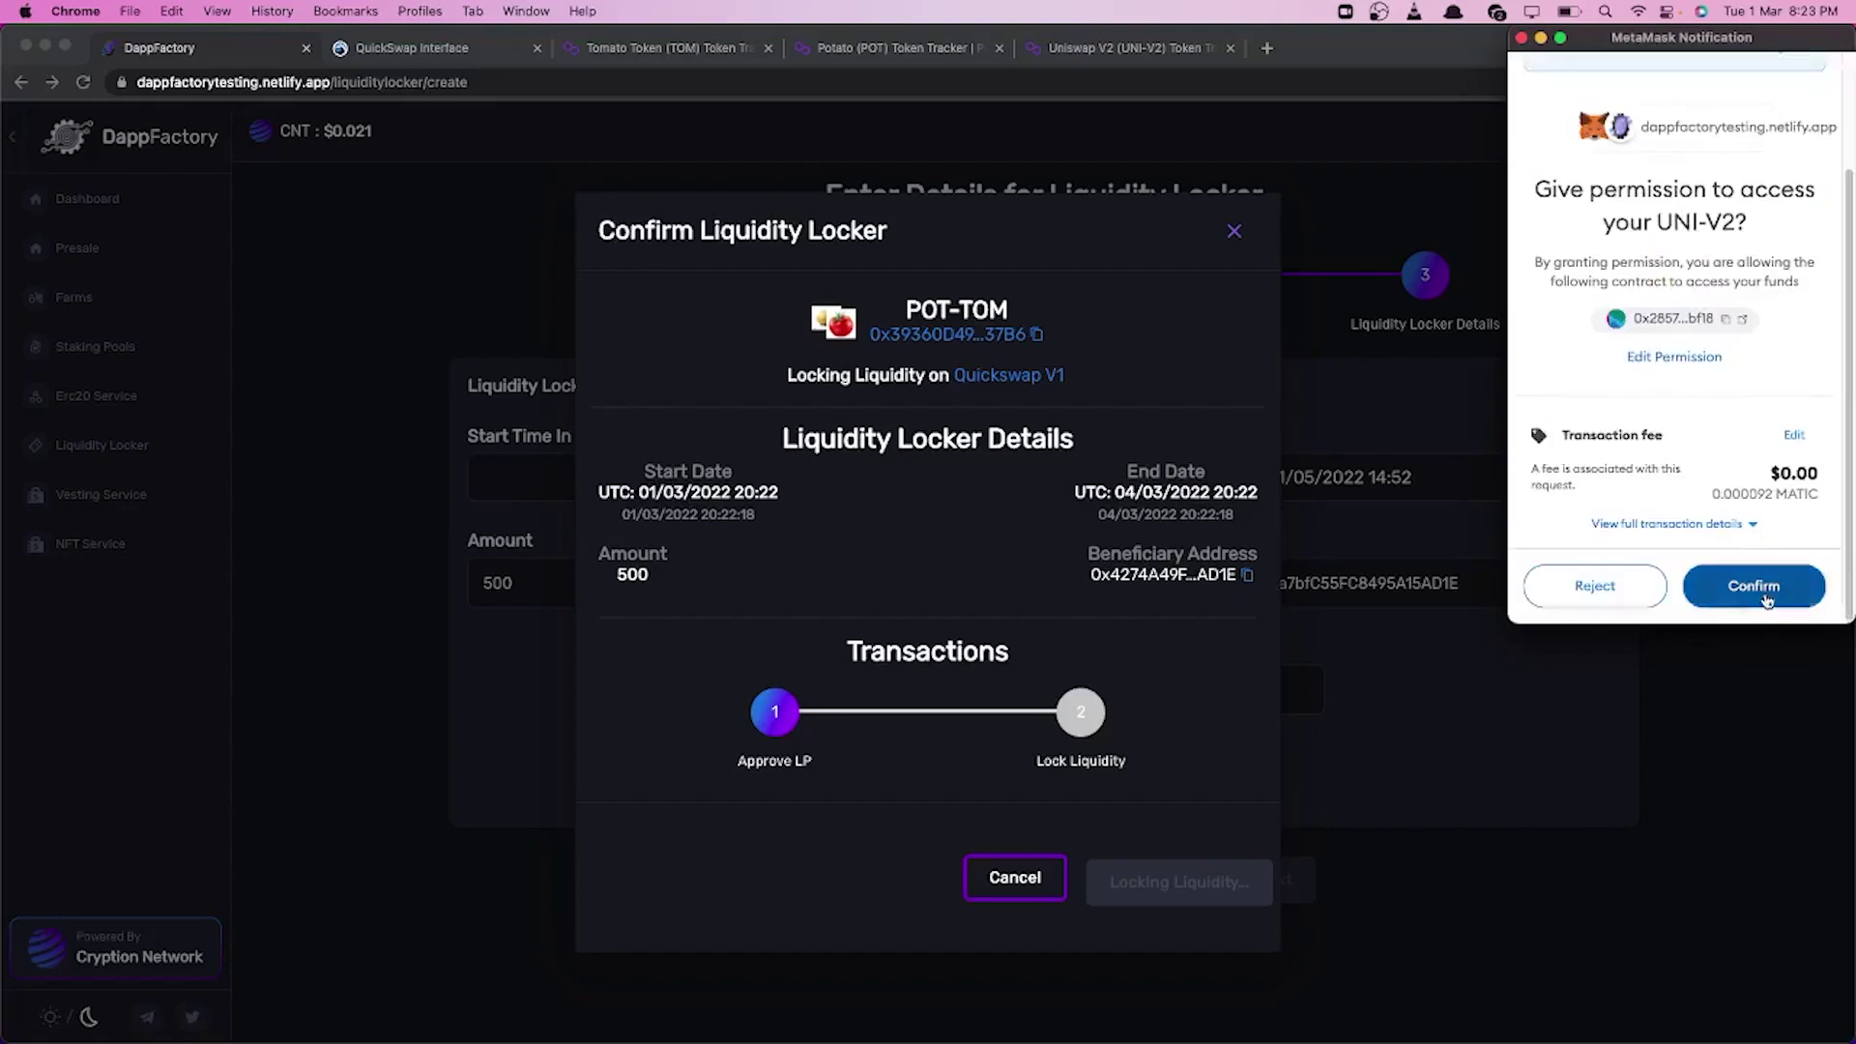
click(1755, 586)
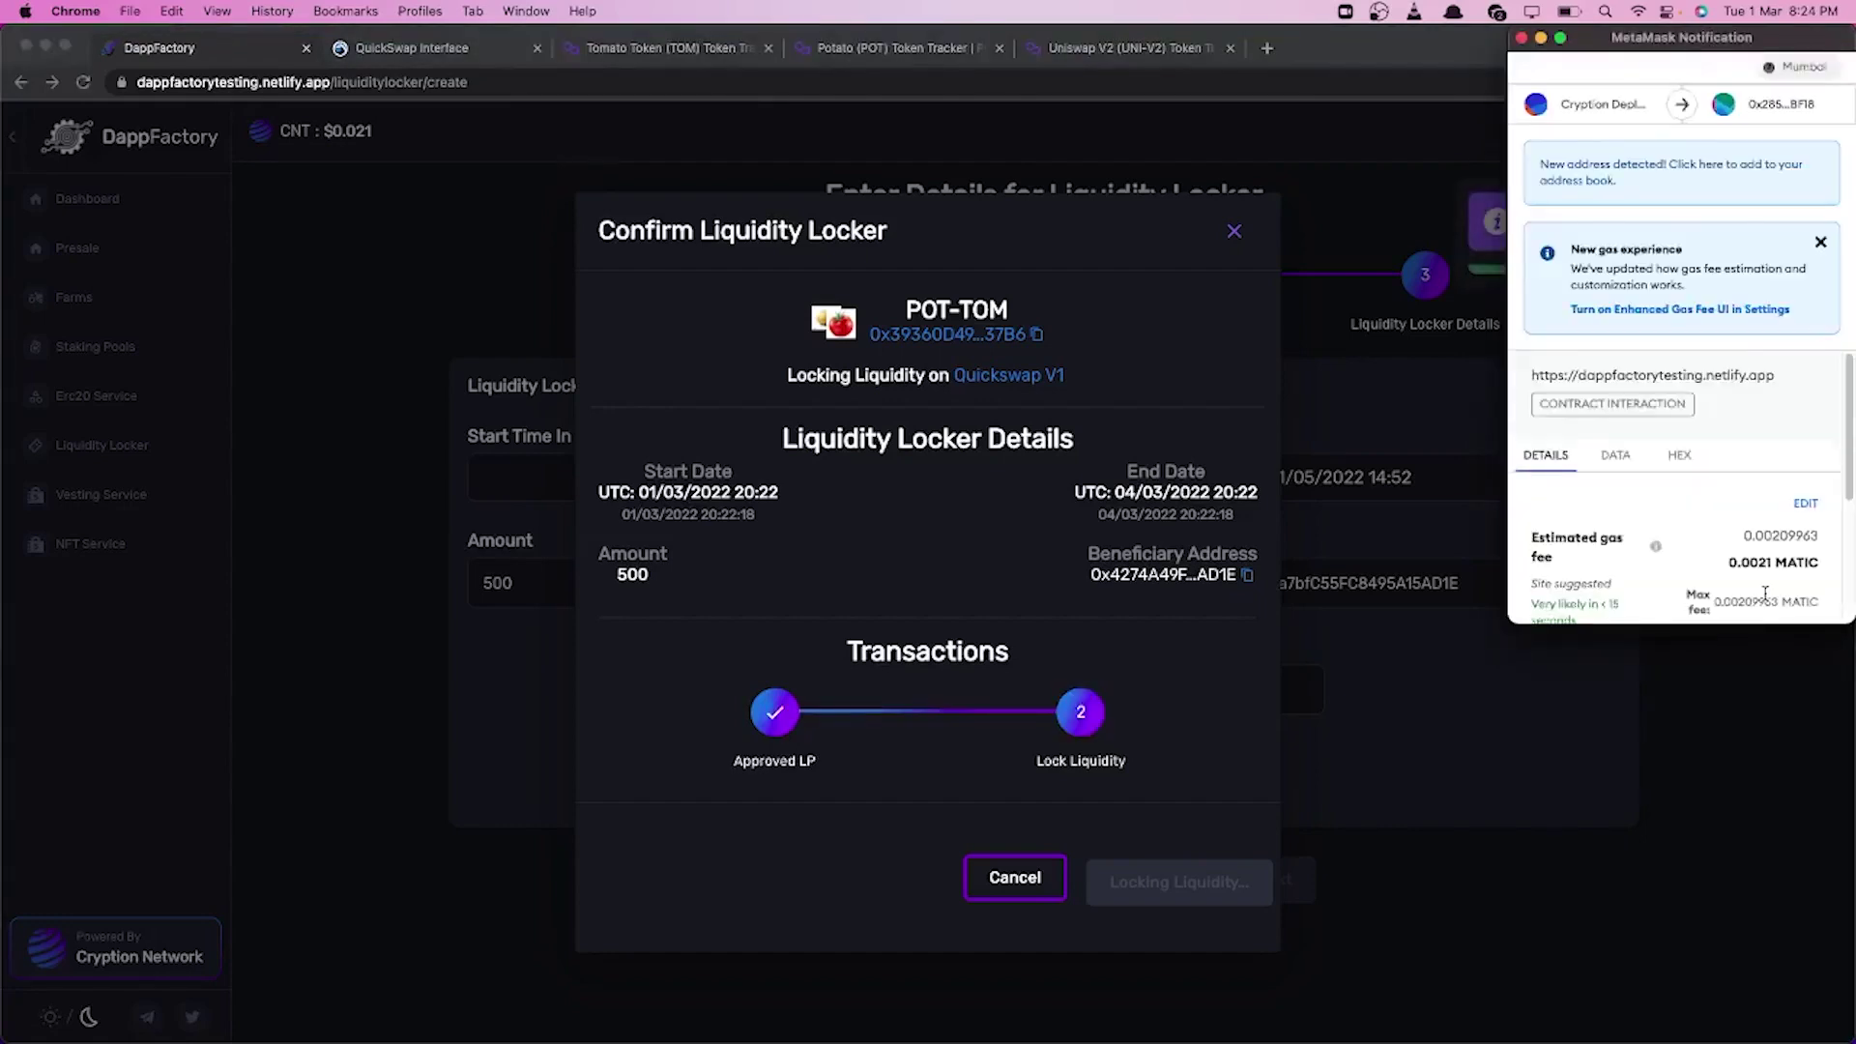
- Confirm the lock transaction with an adjusted fee and return to the lockers list
scroll(1765, 593, down, 5)
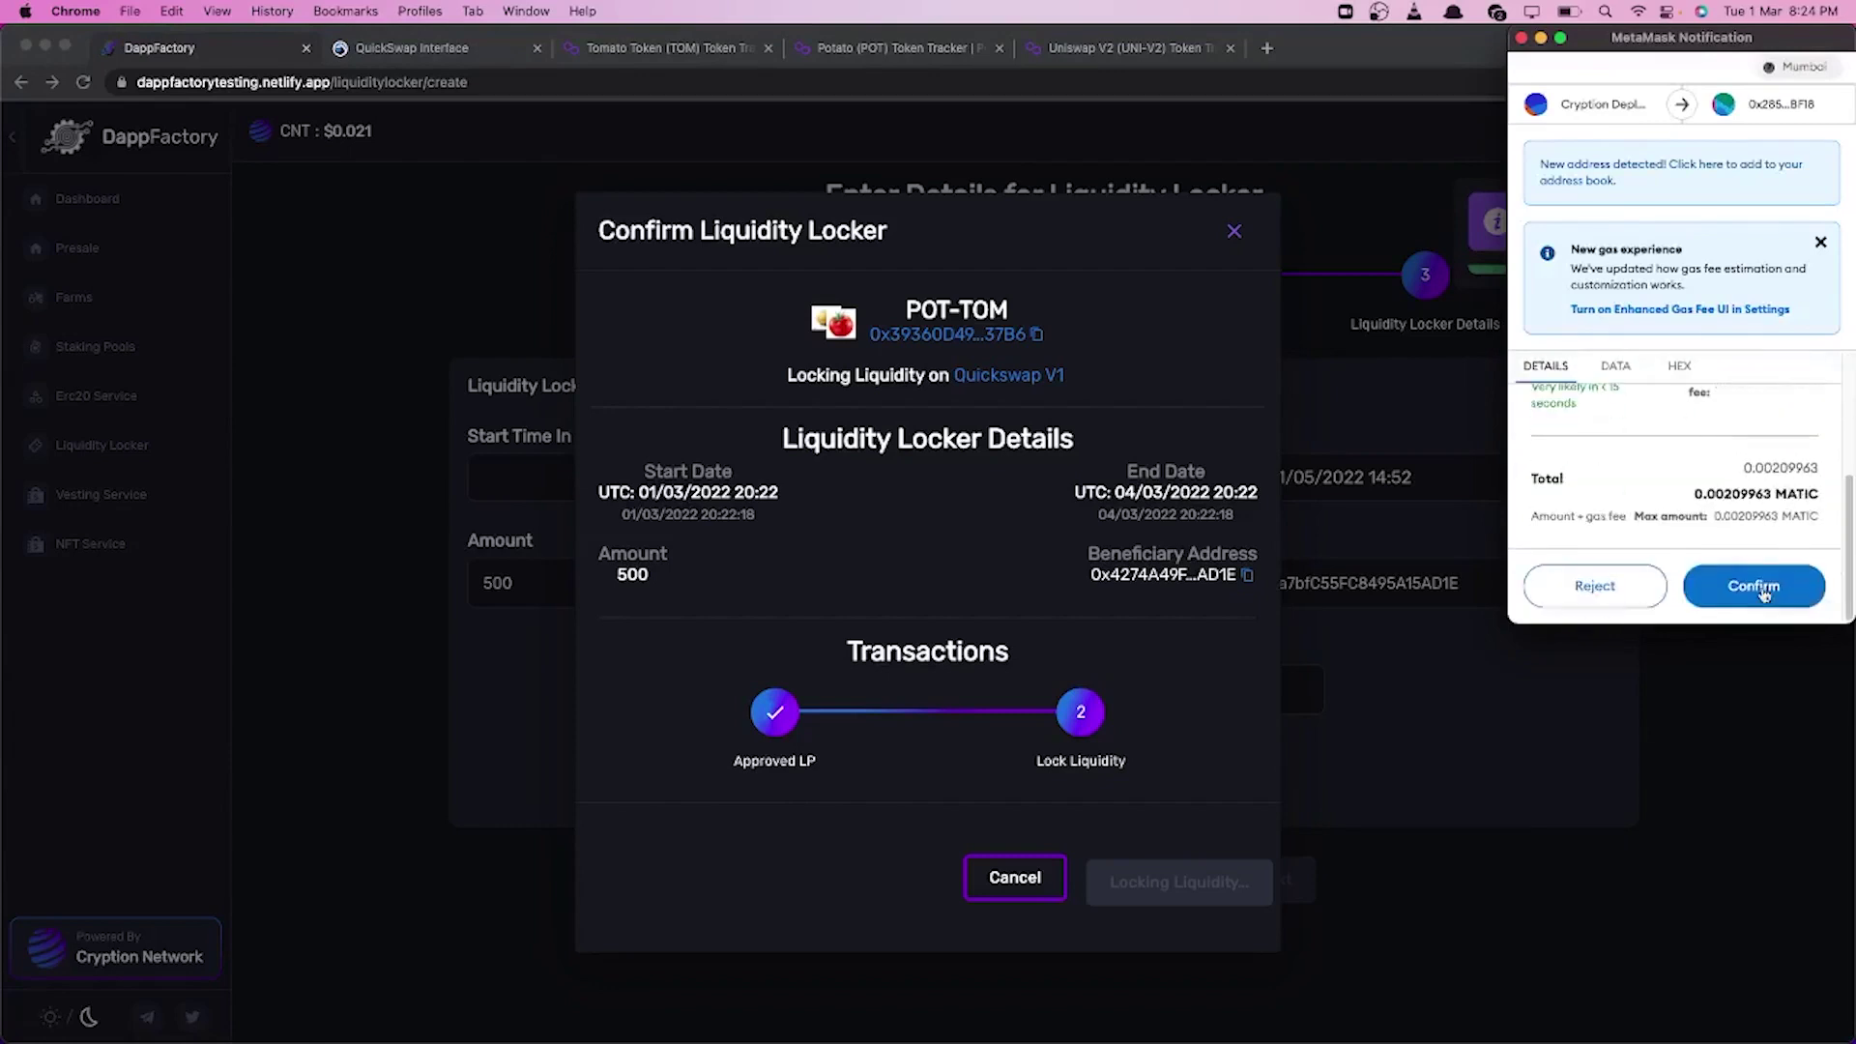
scroll(1765, 593, up, 5)
click(1804, 504)
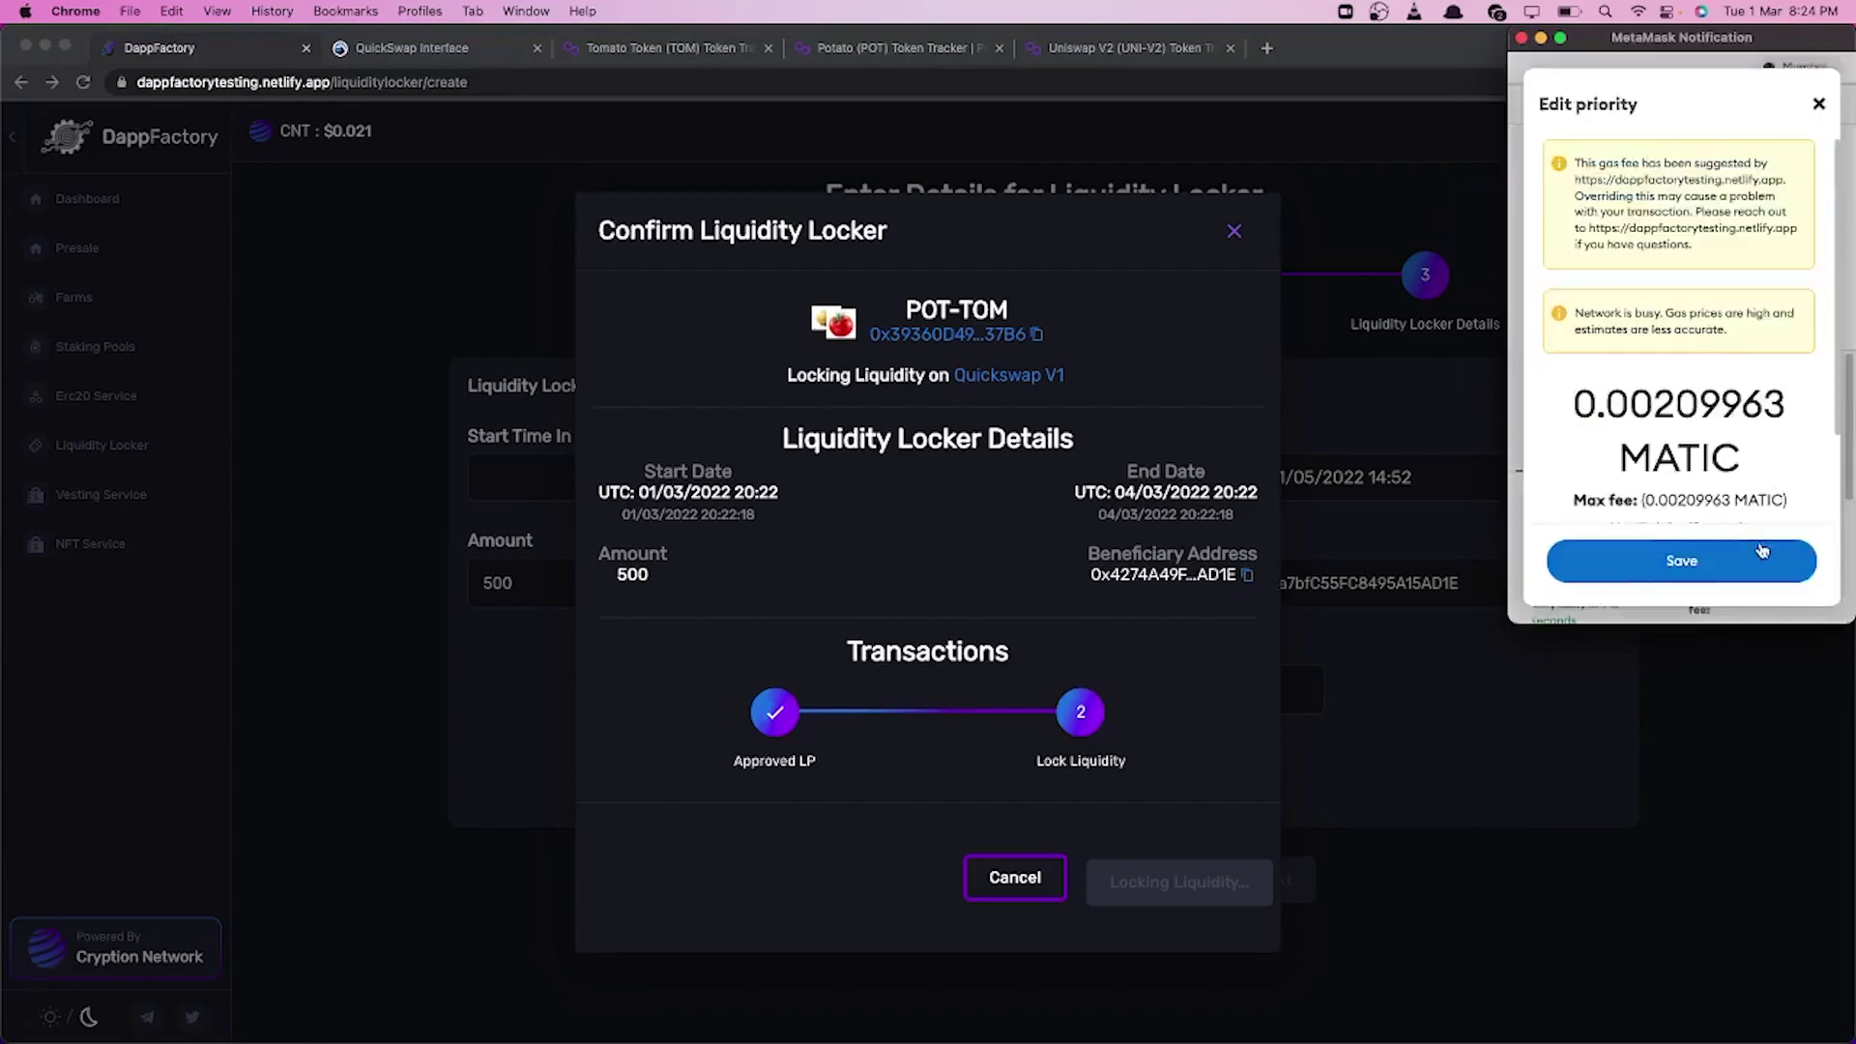
click(1775, 559)
click(1804, 504)
click(1774, 559)
scroll(1769, 570, down, 5)
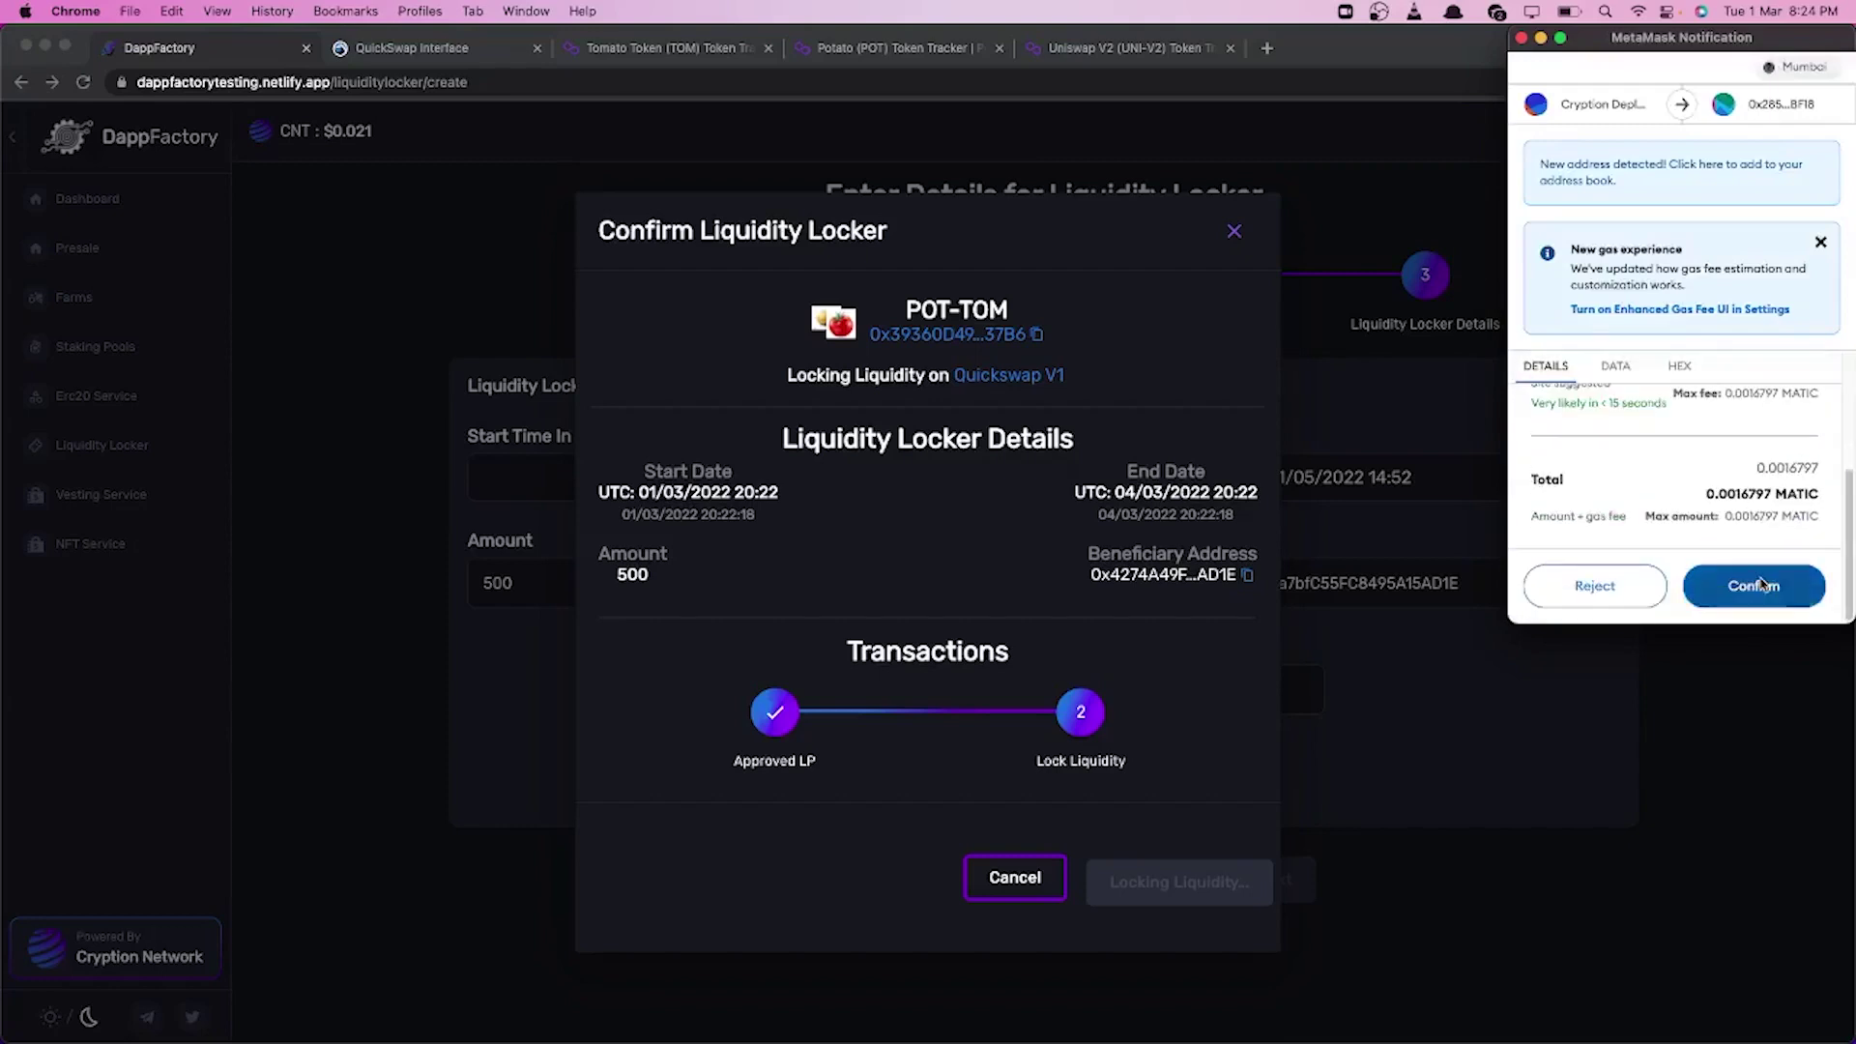
click(1763, 585)
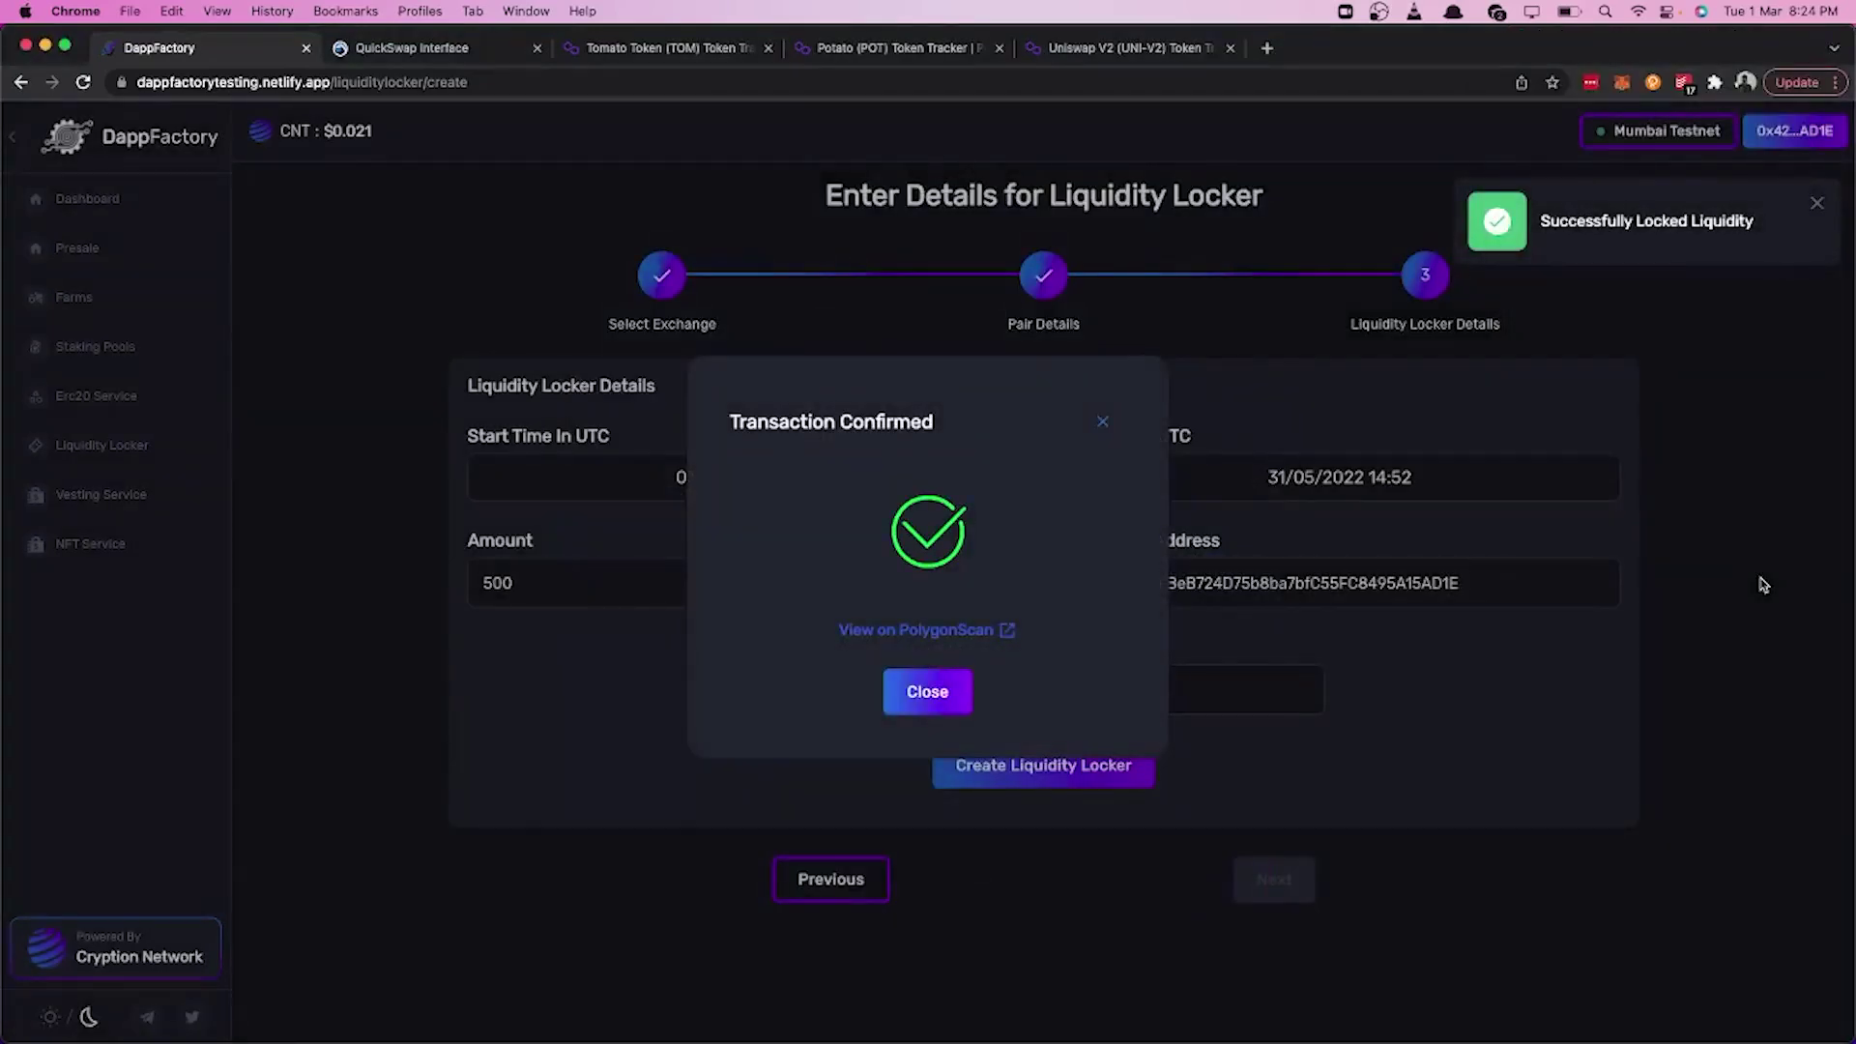
click(928, 691)
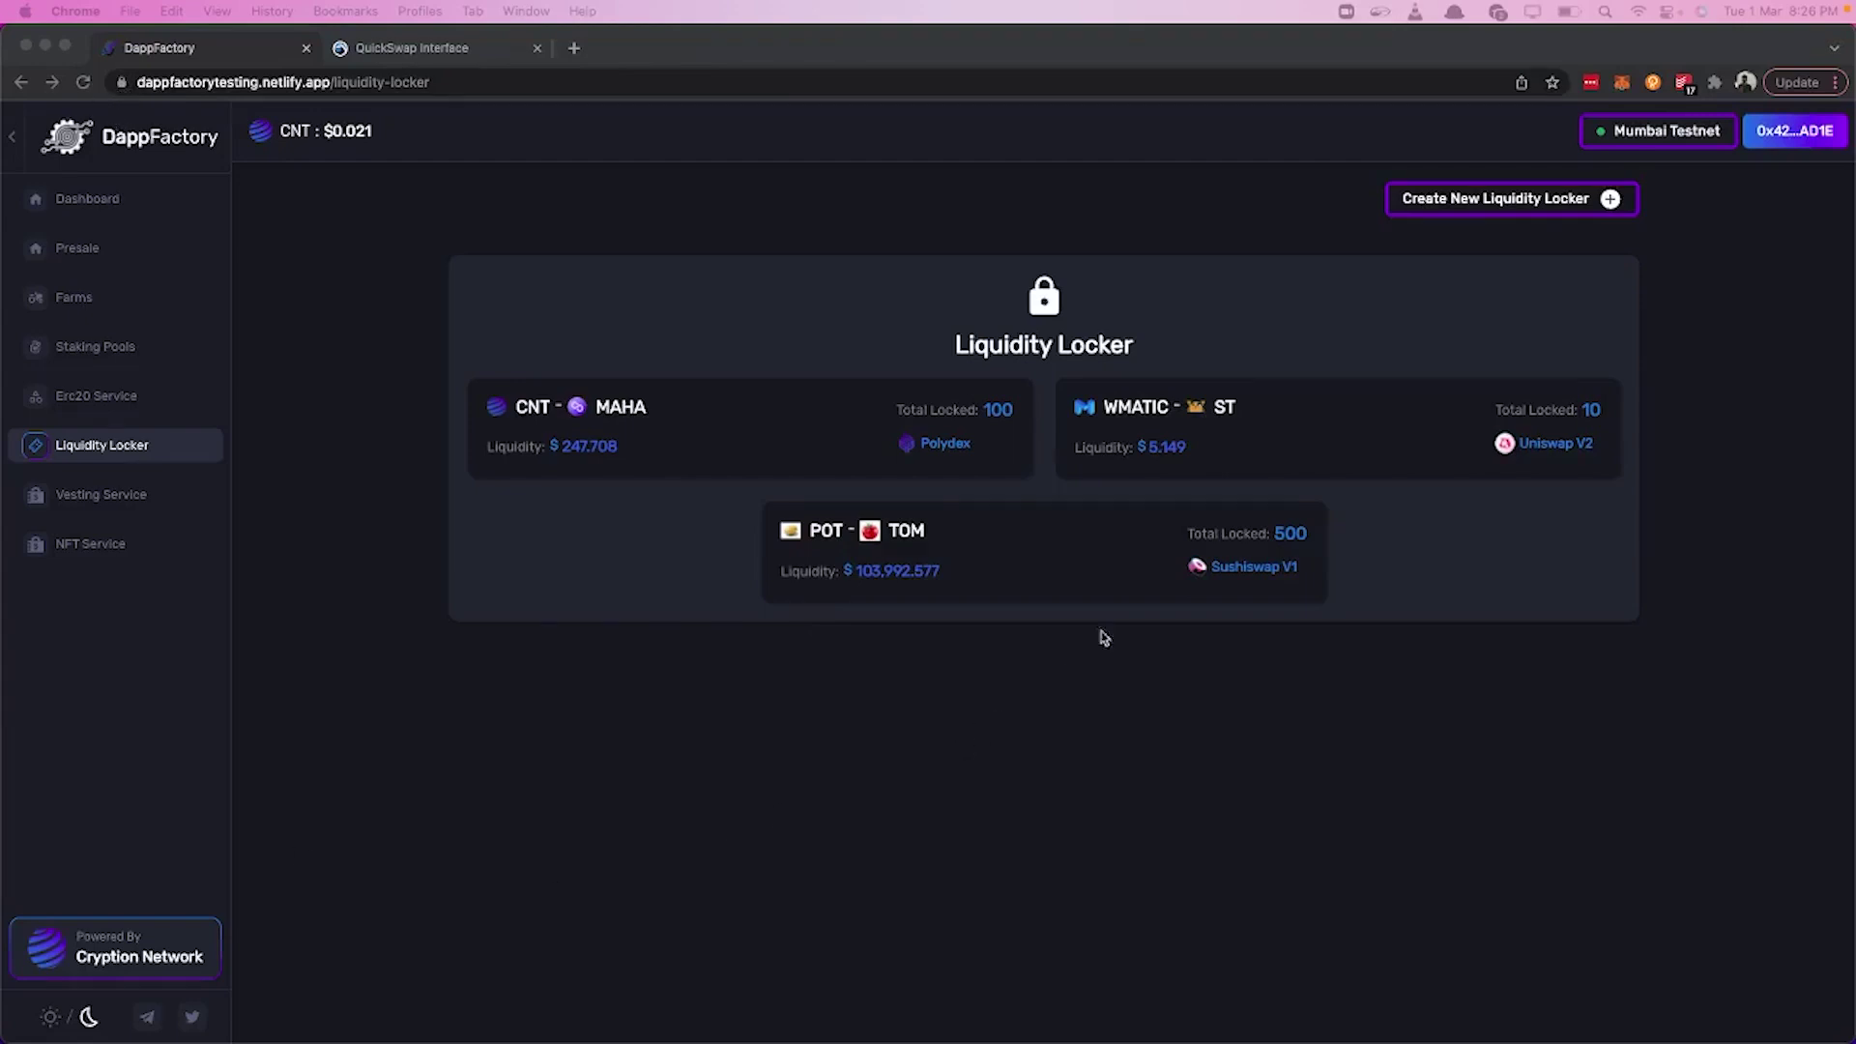
- Open the POT - TOM locker card showing 500 of 1000 LP locked
click(1039, 554)
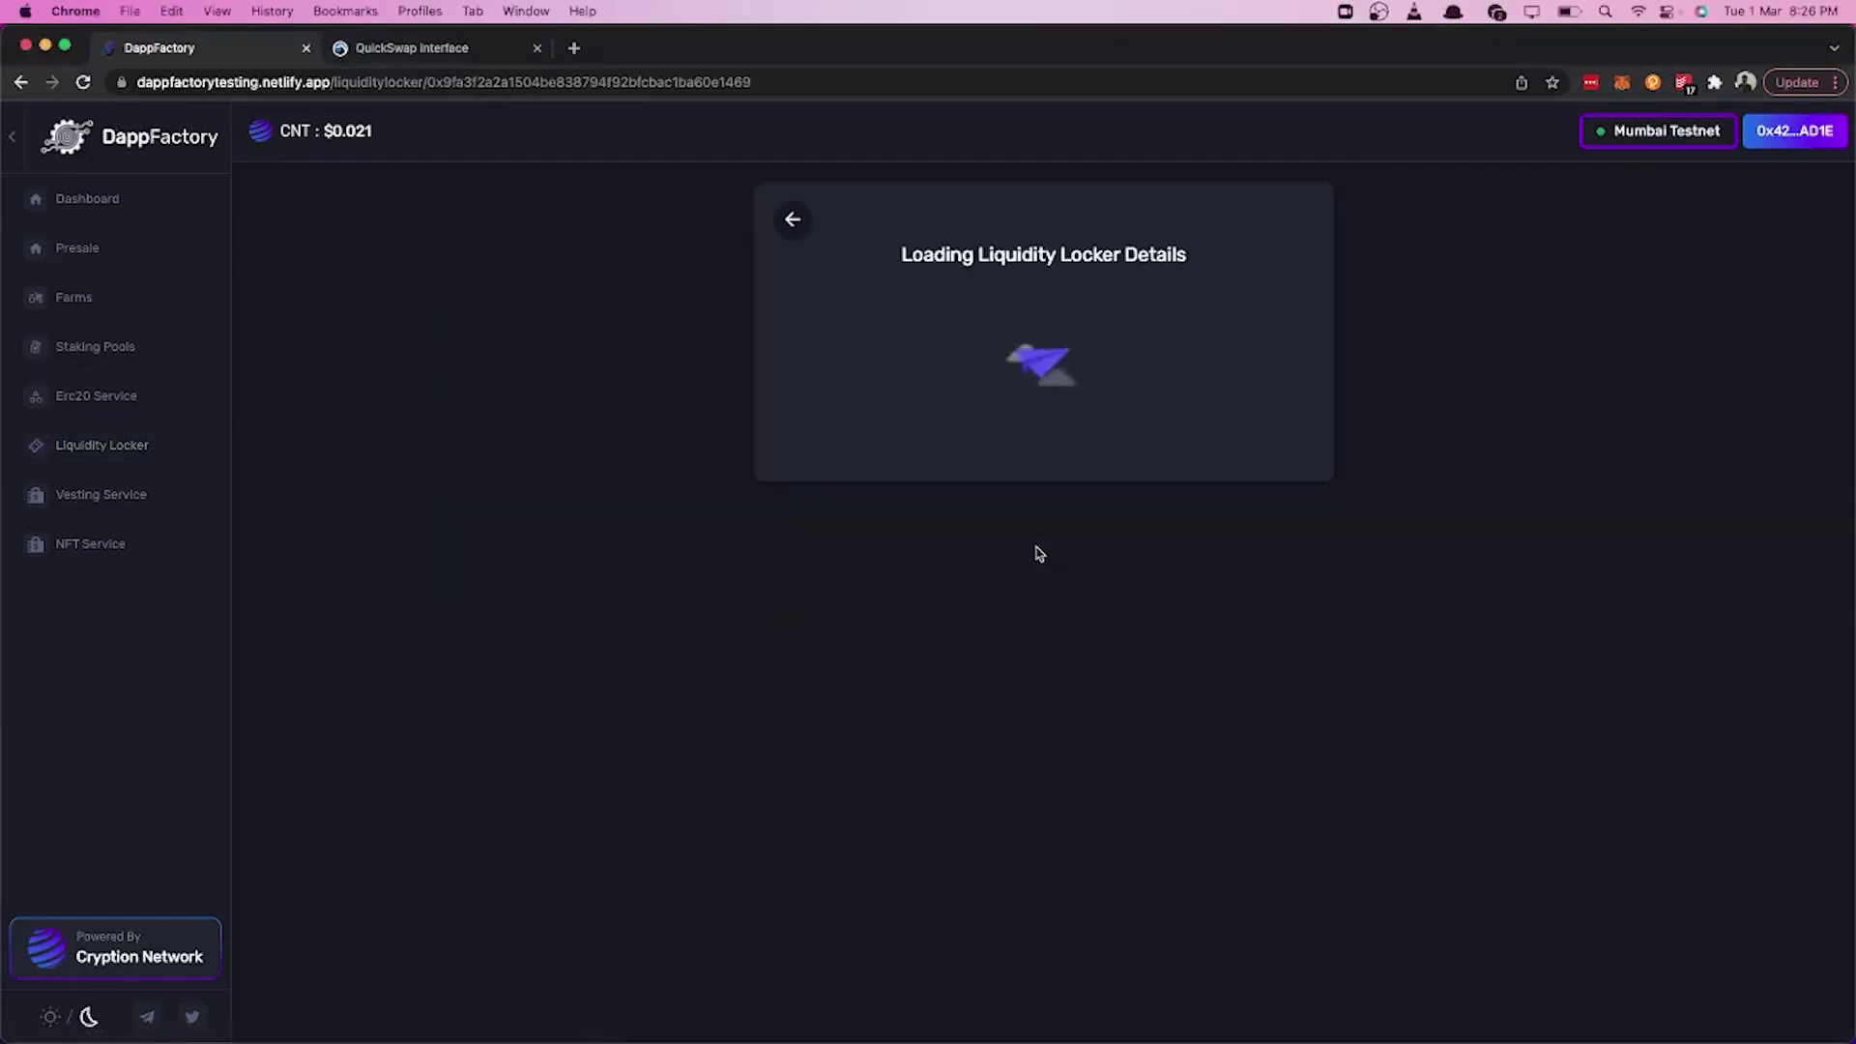